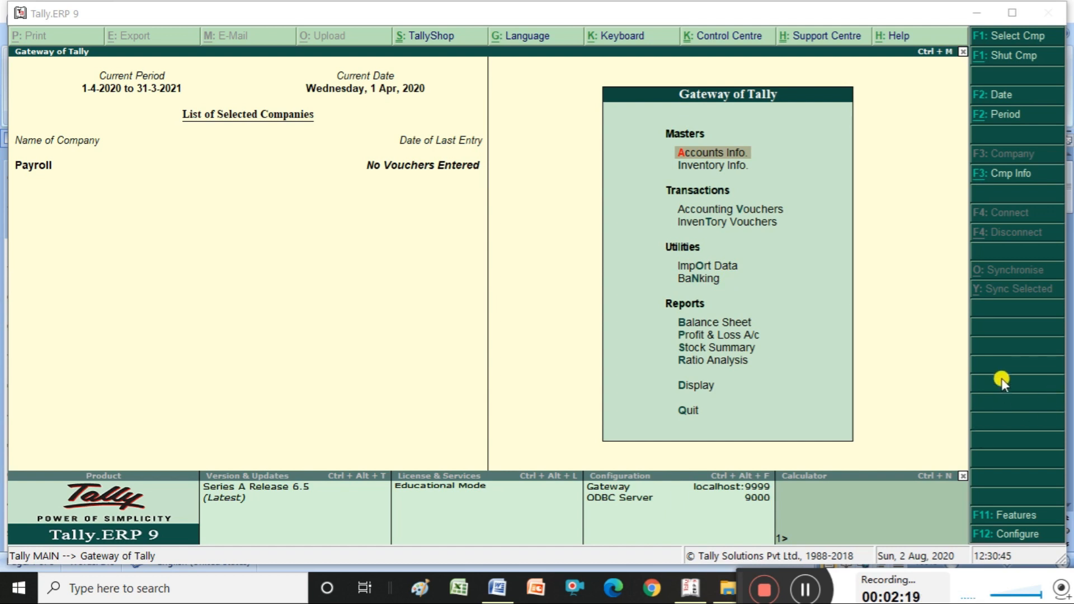
- Set Maintain payroll to Yes in Accounting Features (F11) and save the change
click(1004, 514)
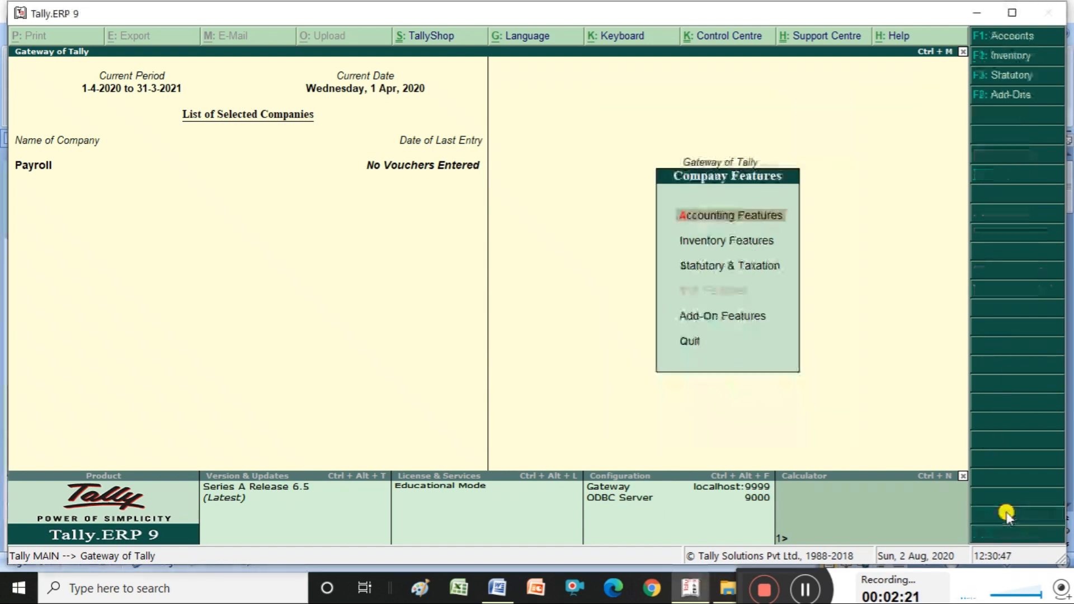
key(Down)
key(Up)
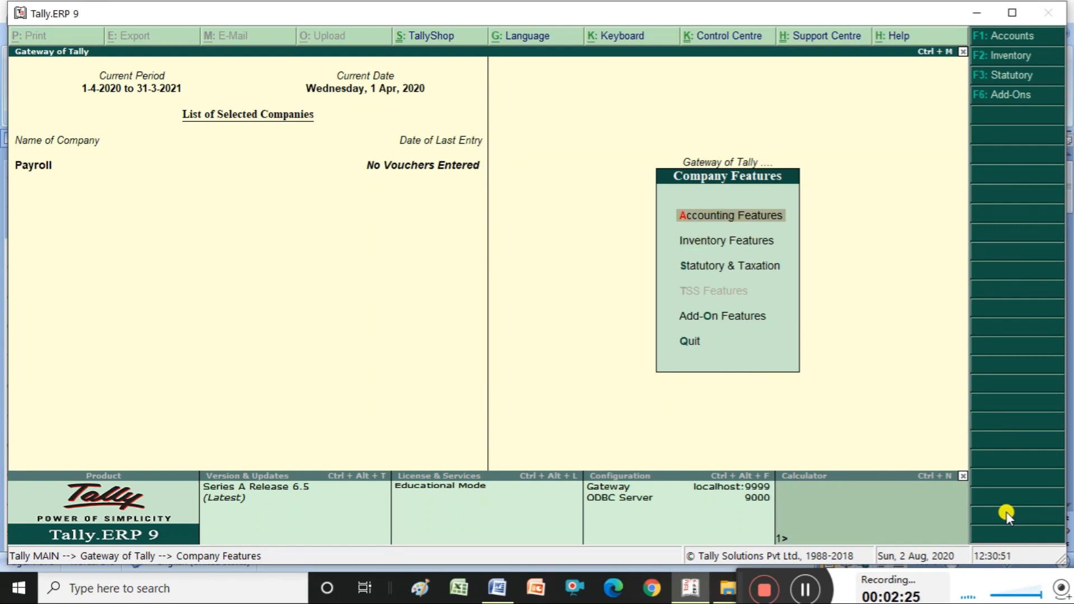
key(Return)
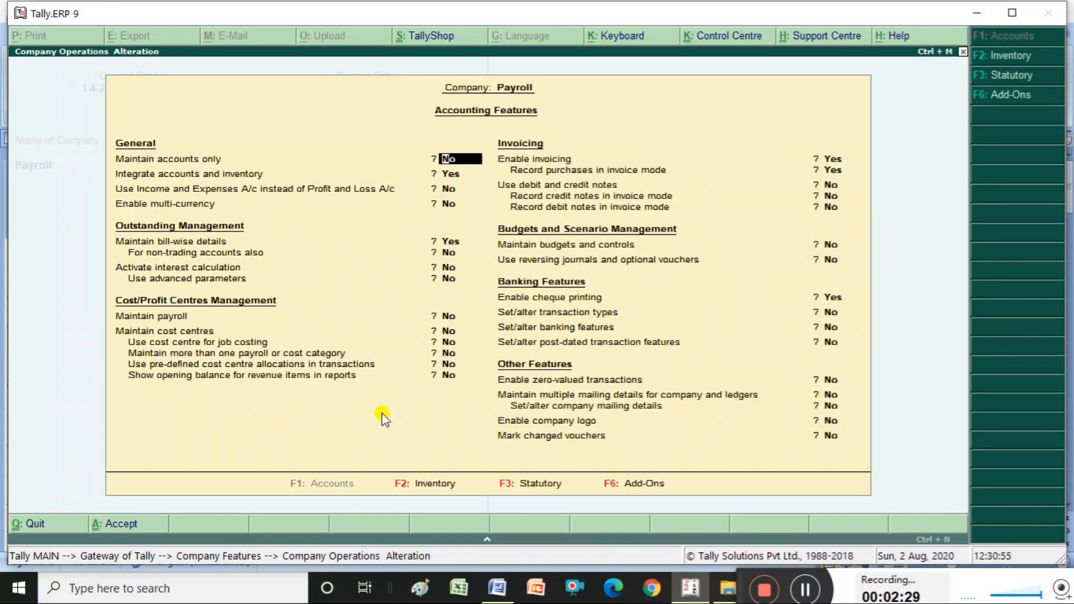
click(449, 316)
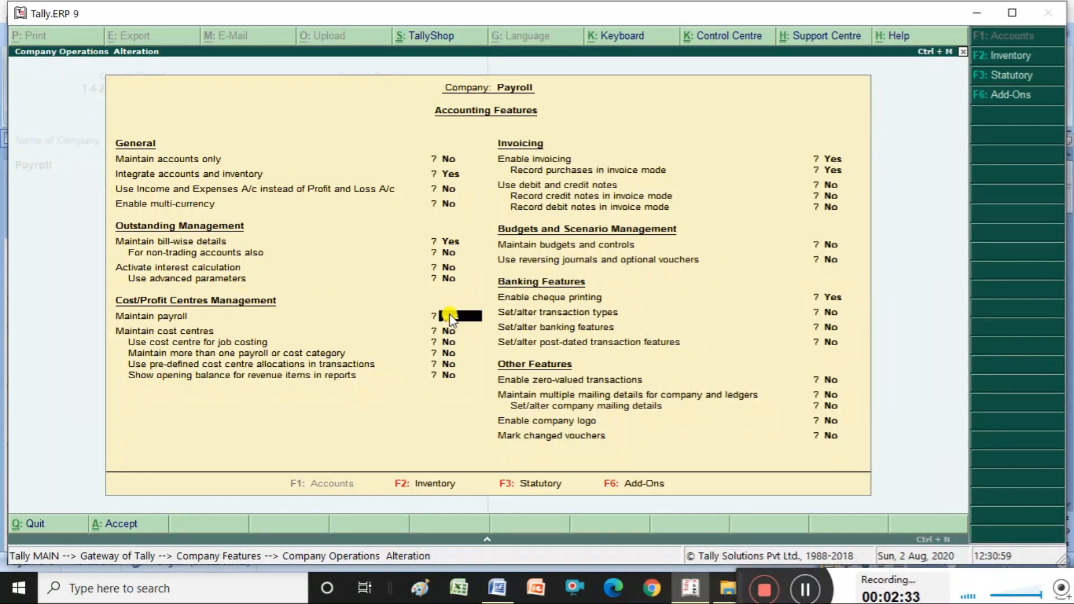
text(y)
key(ctrl+a)
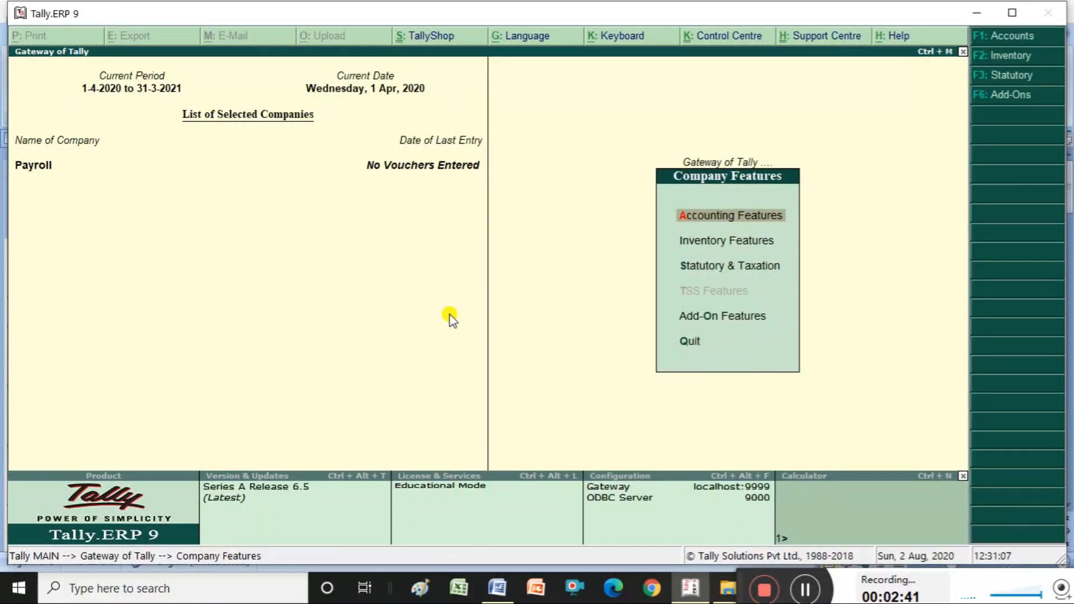
key(Escape)
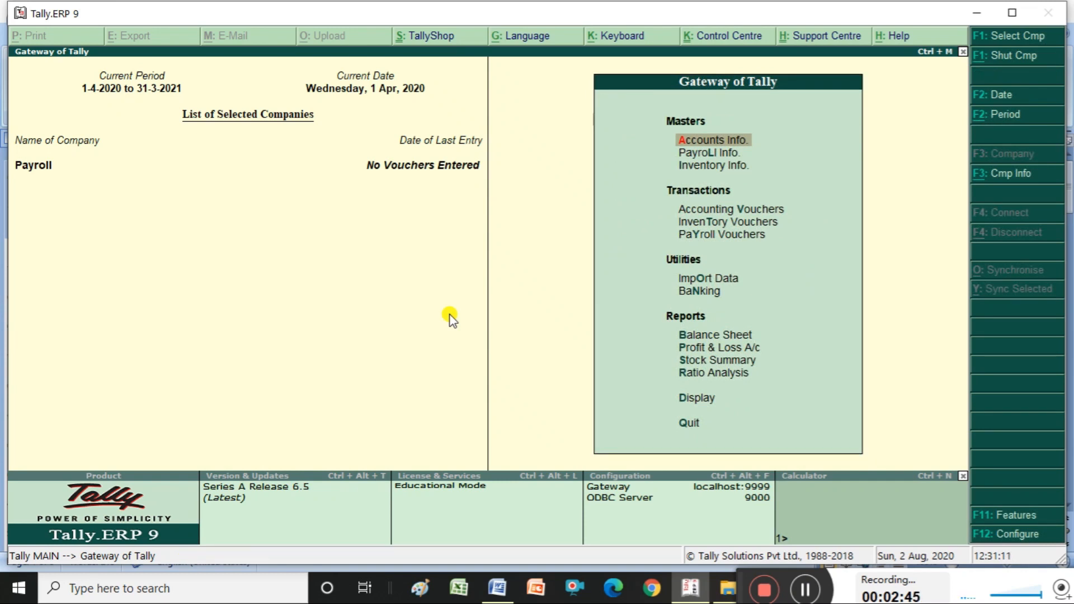
- Open Payroll Info, browse Employee Groups, Employees, Units and Pay Heads, then view the Word notes
key(Down)
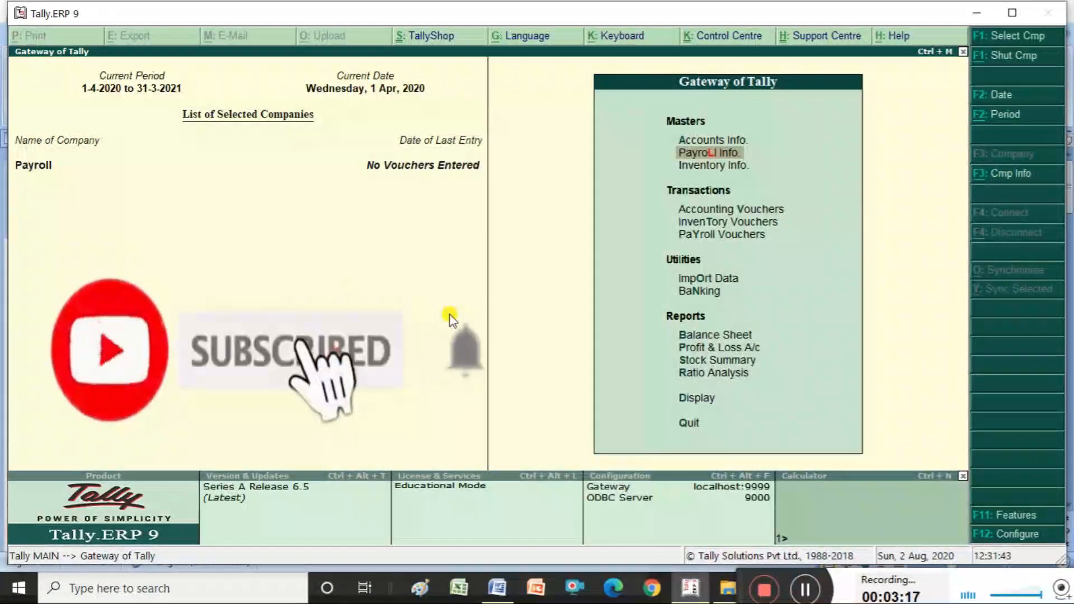
key(Return)
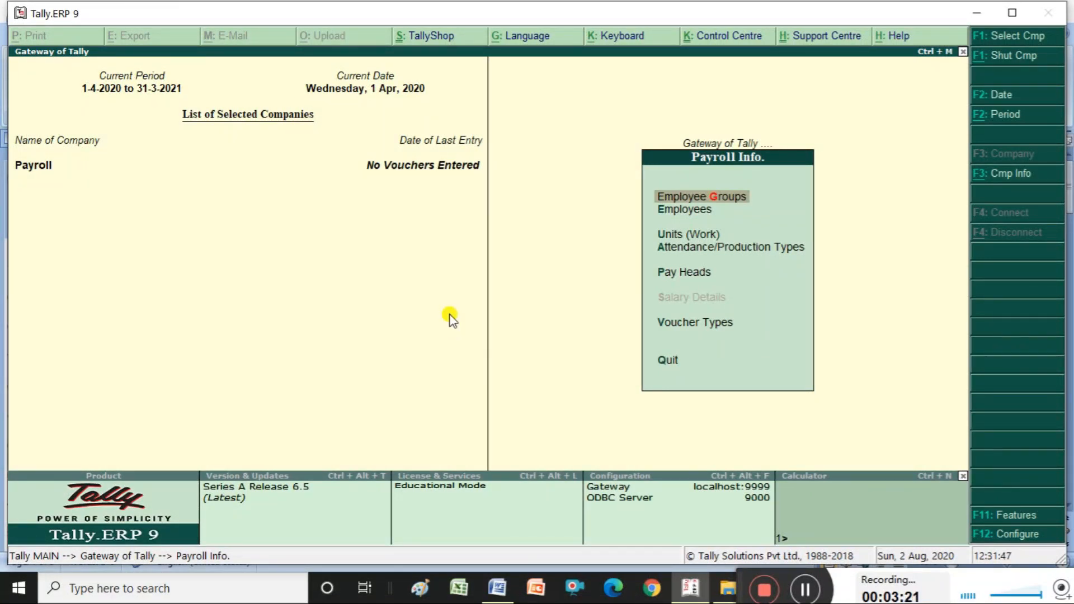
key(Down)
key(Down)
key(Down)
key(Down)
key(Up)
key(Up)
key(Up)
key(Up)
key(Down)
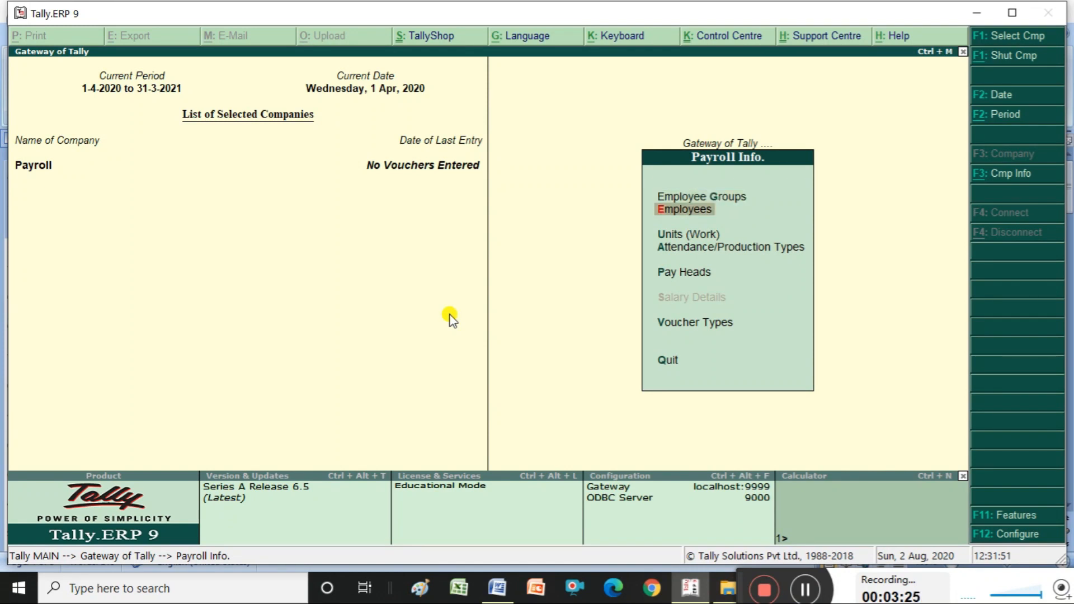
key(Down)
key(Down)
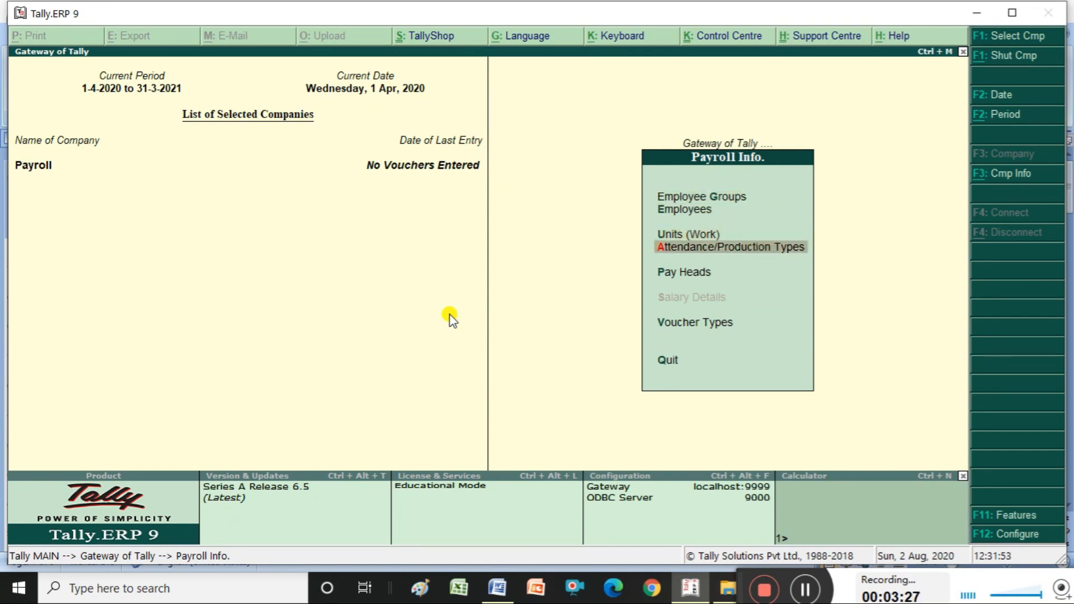
key(Down)
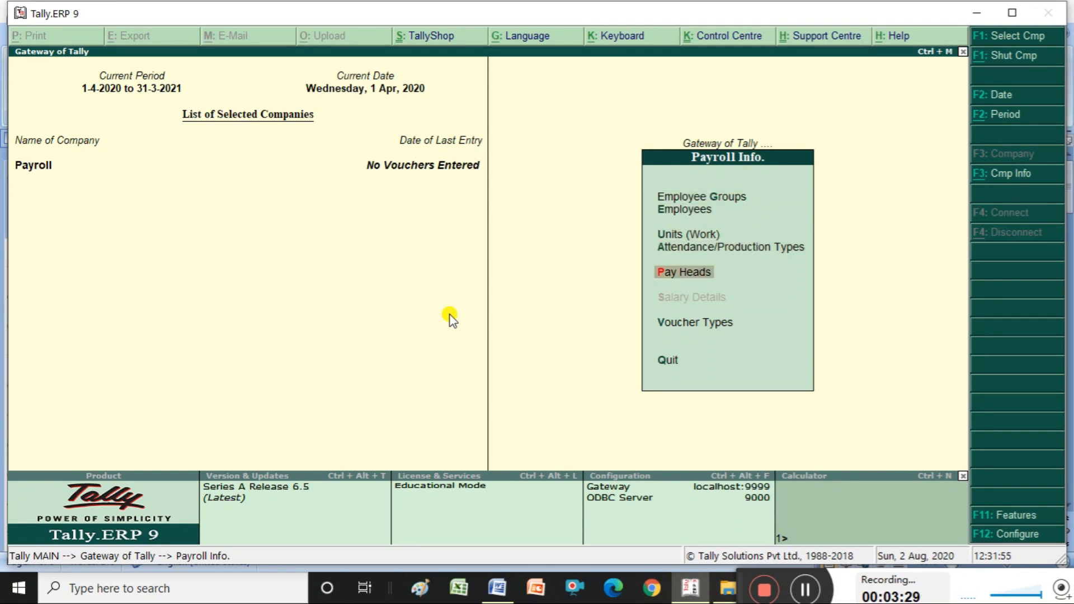
key(Down)
key(Up)
key(Up)
key(Up)
key(Up)
key(Up)
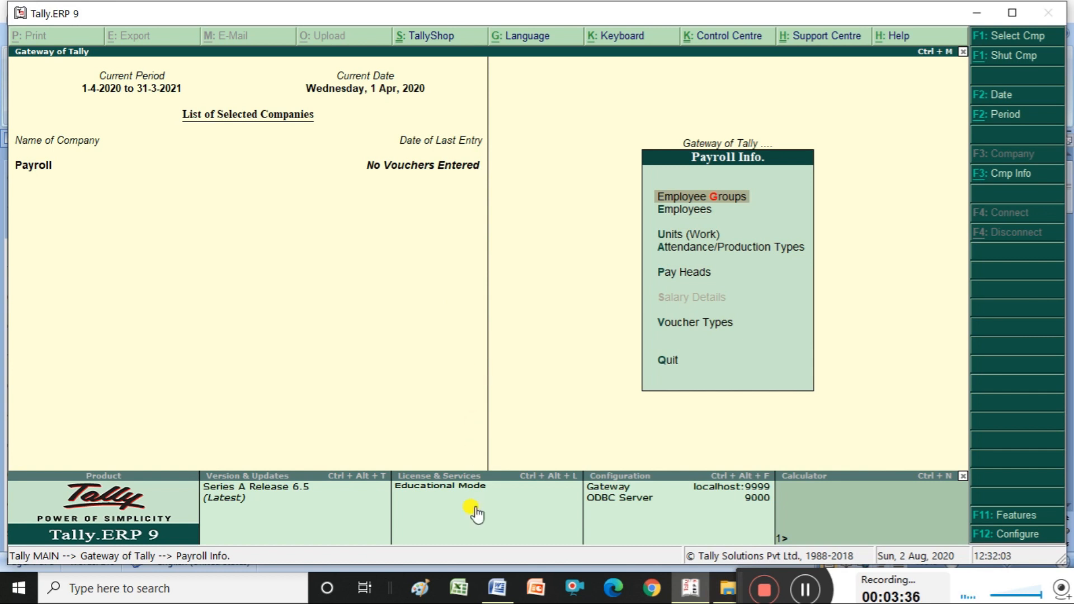
click(503, 592)
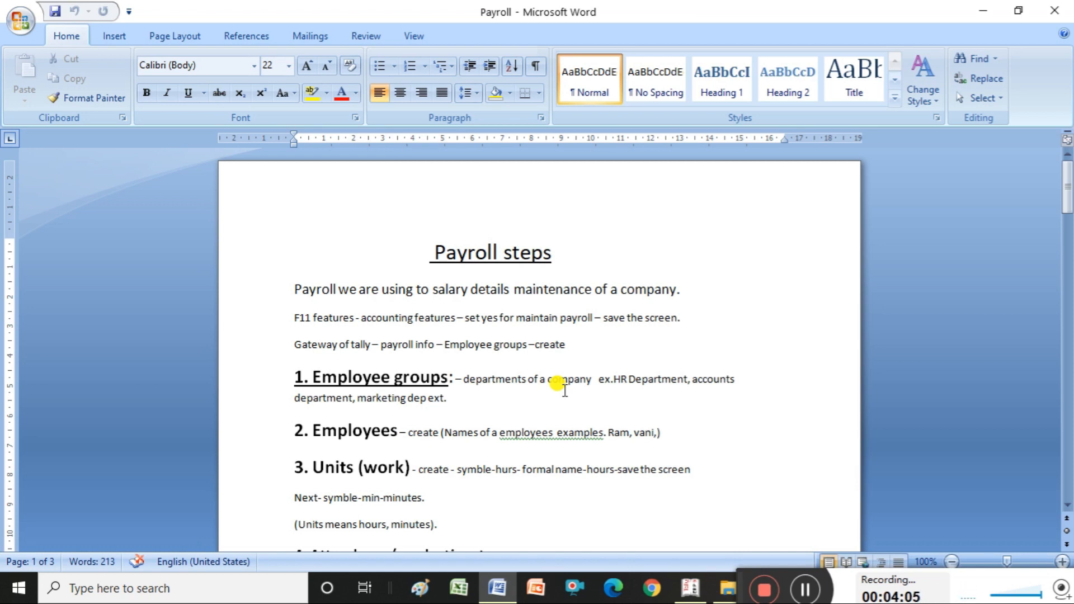
- Create the employee group Accounts Dep under Primary
click(690, 587)
key(Return)
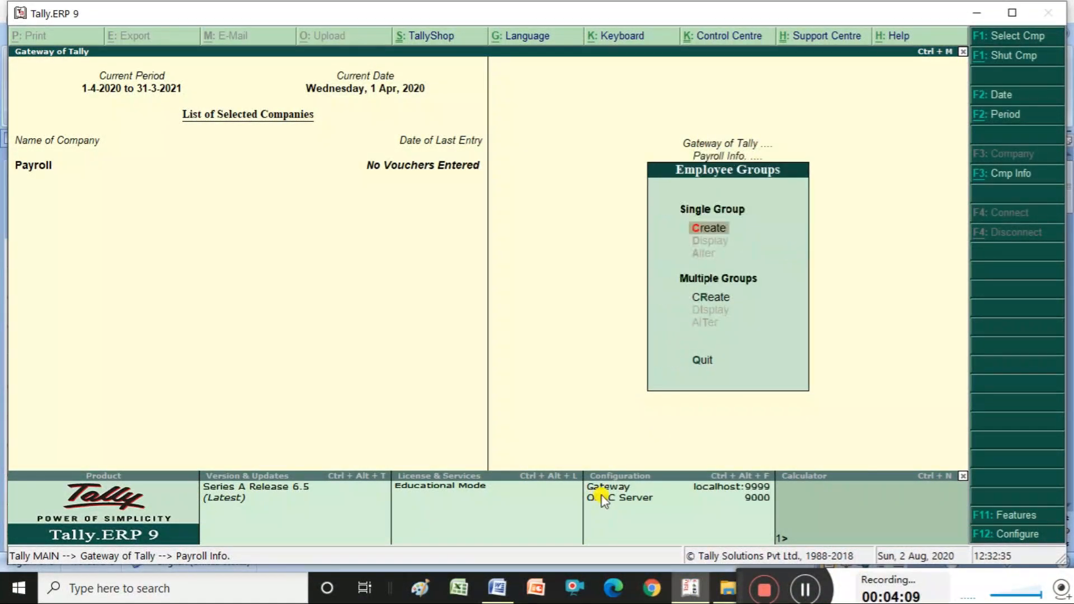
key(Return)
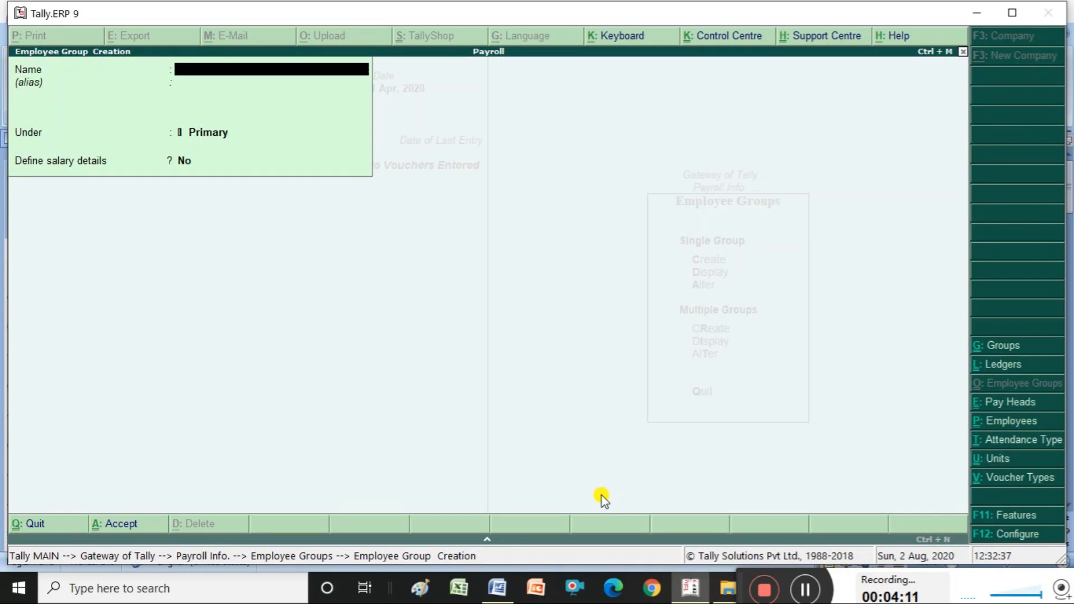
text(Accounts Dep)
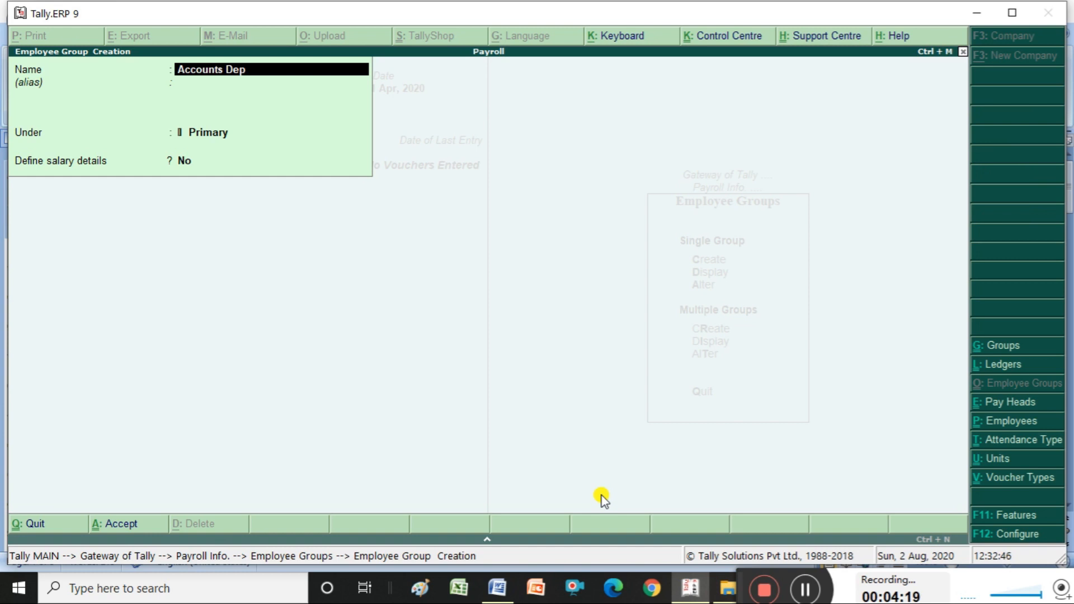
key(Return)
key(Return)
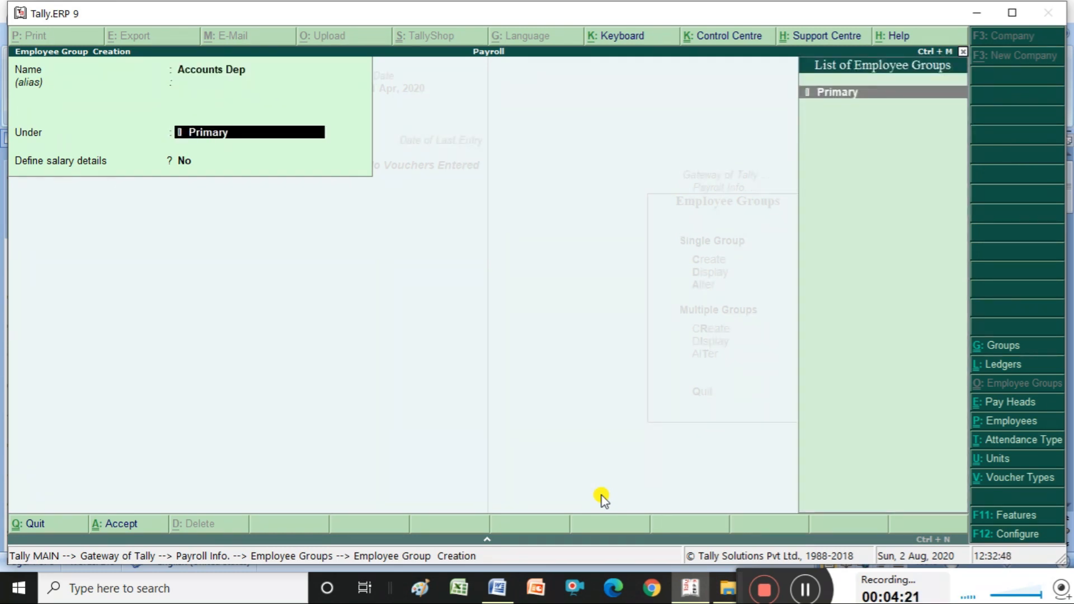
key(Return)
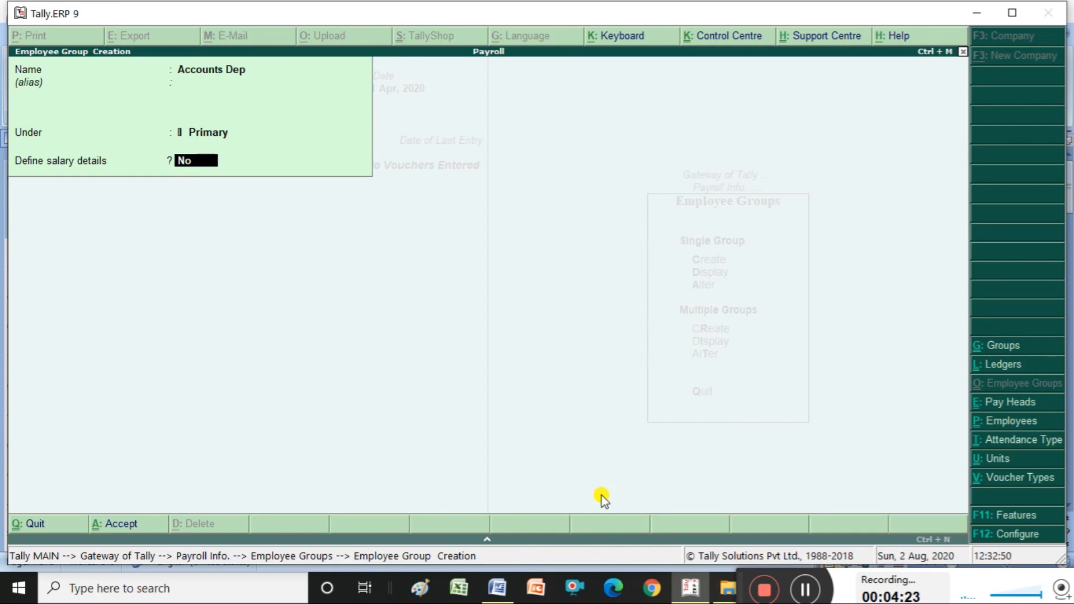
key(Return)
- Create the employee group Marketting Dep under Primary and close group creation
key(Return)
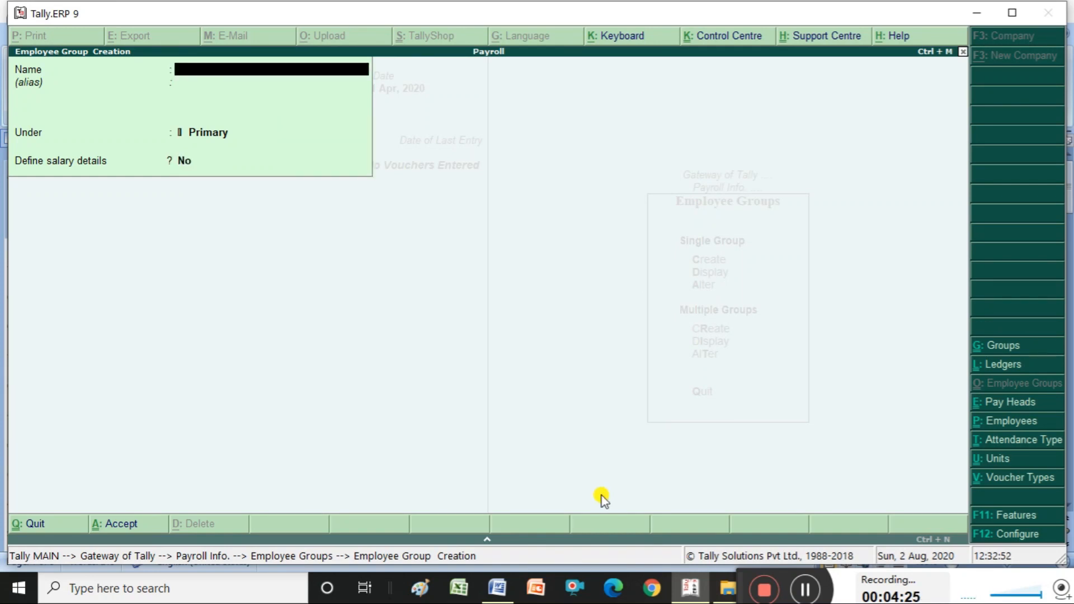
text(Marketting dep)
key(Return)
key(Return)
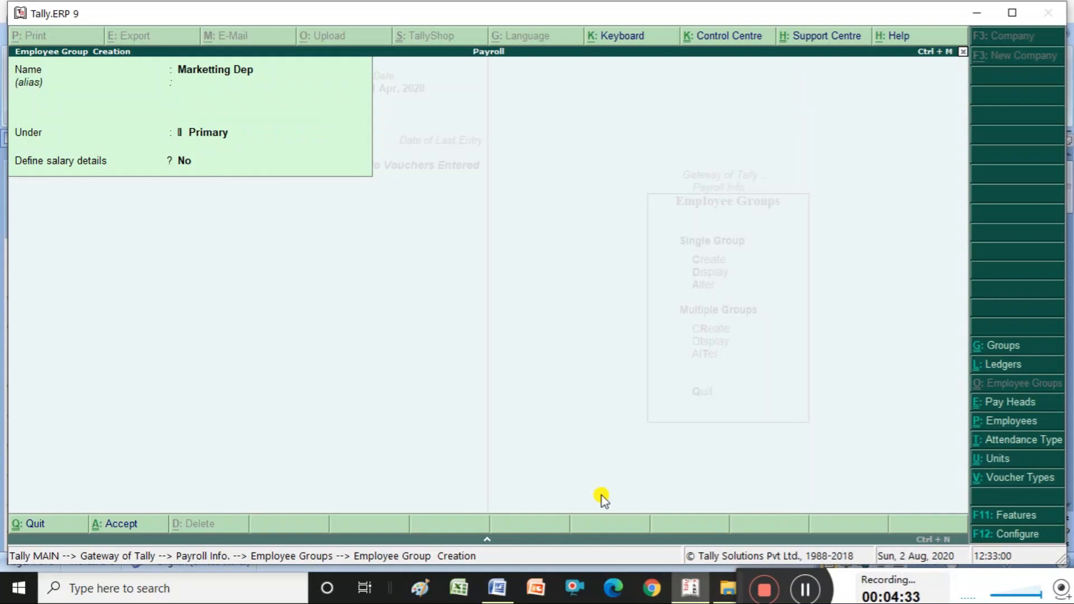
key(Return)
key(Return)
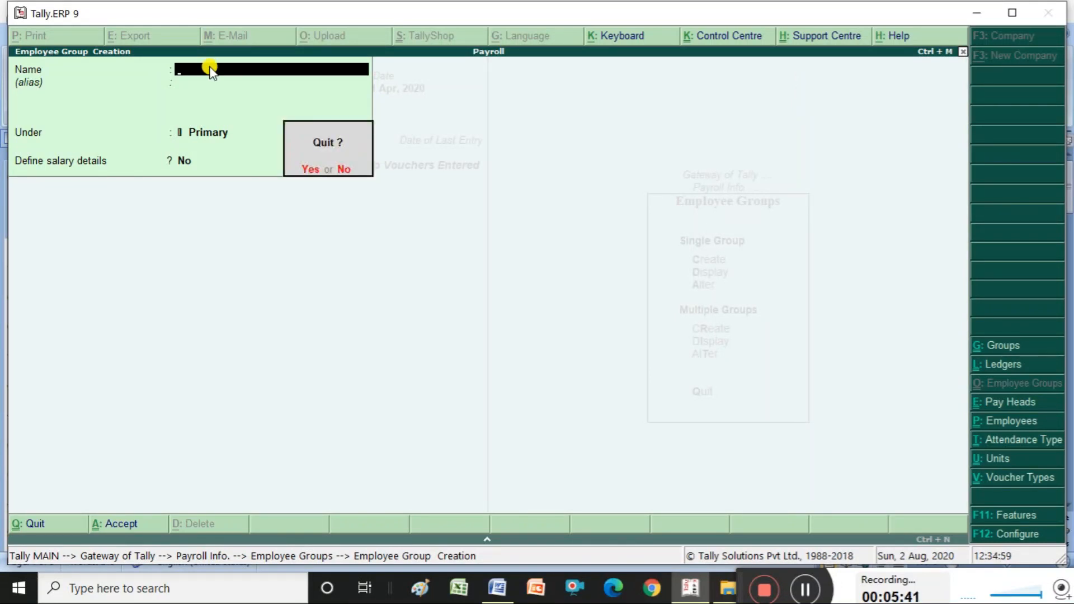
key(Return)
key(Escape)
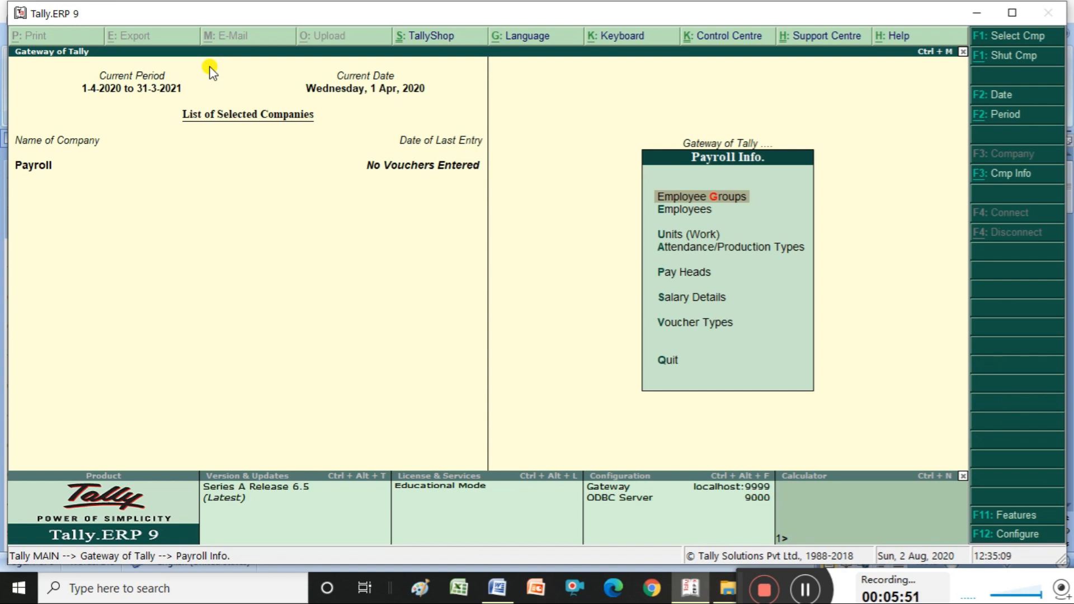
- Display the Marketting Dep group to confirm it sits under Primary without salary details
key(Return)
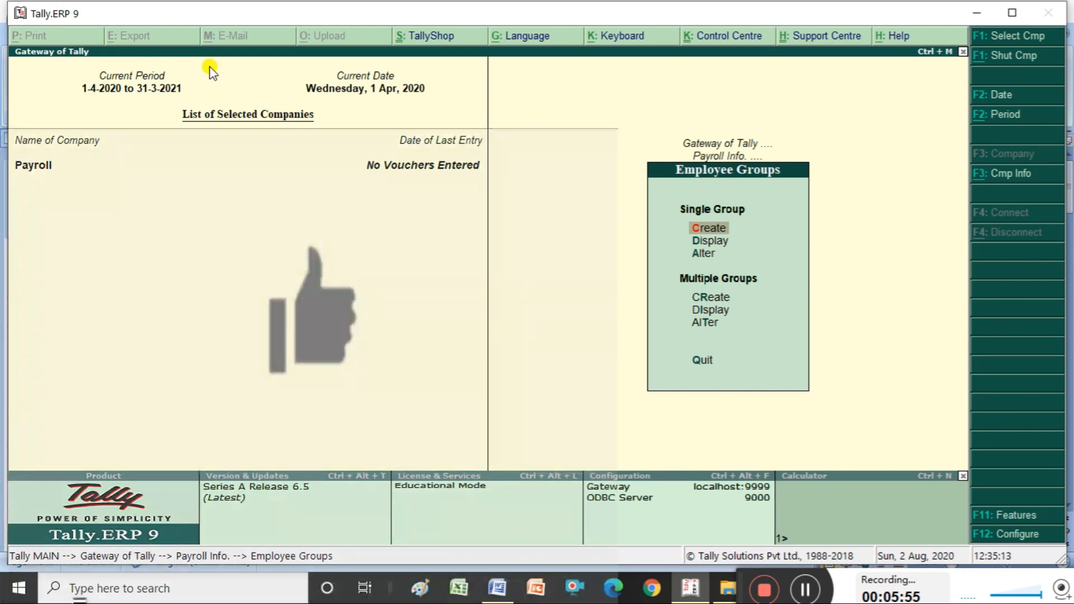
key(Down)
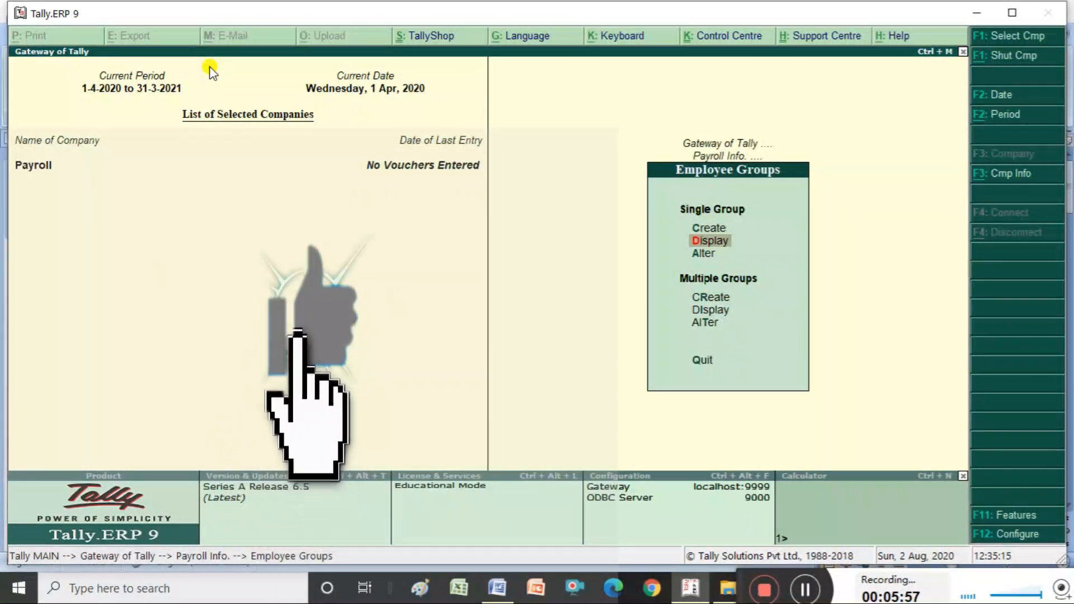
key(Return)
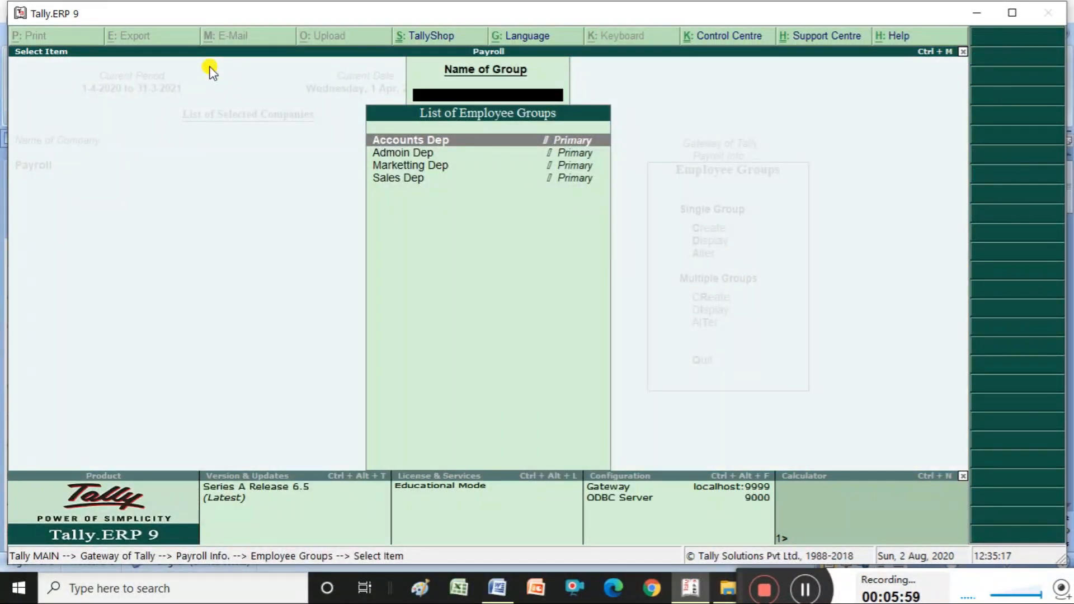
key(Down)
key(Down)
key(Down)
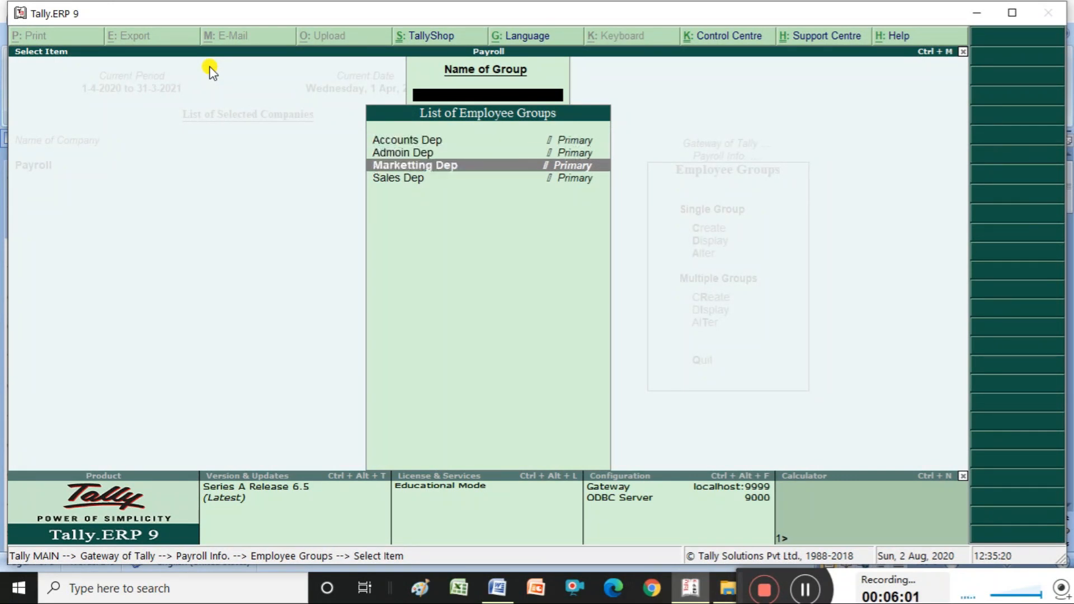
key(Up)
key(Up)
key(Up)
key(Down)
key(Down)
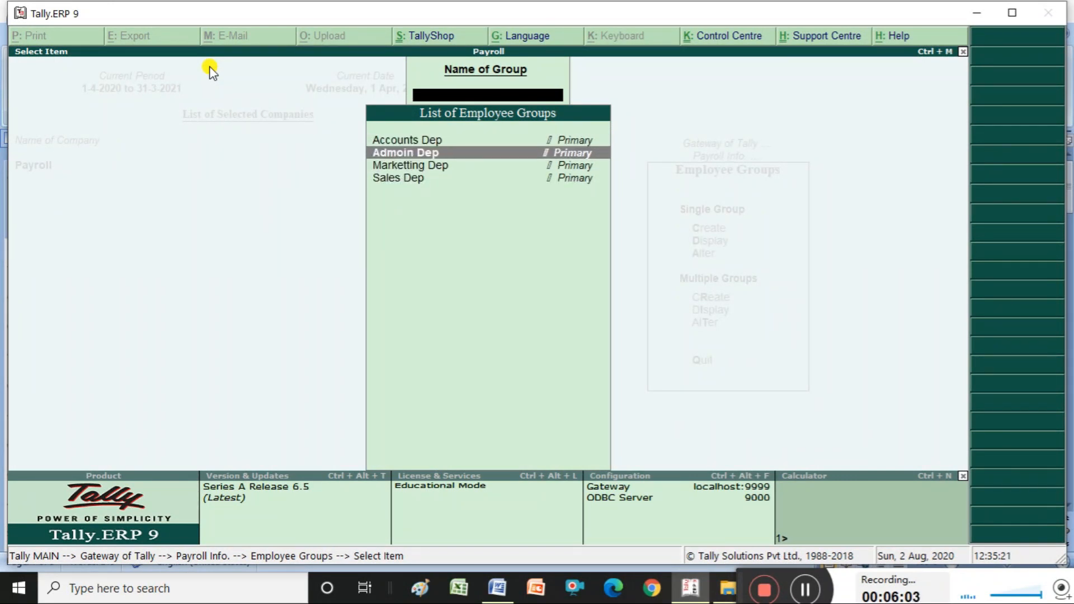
key(Return)
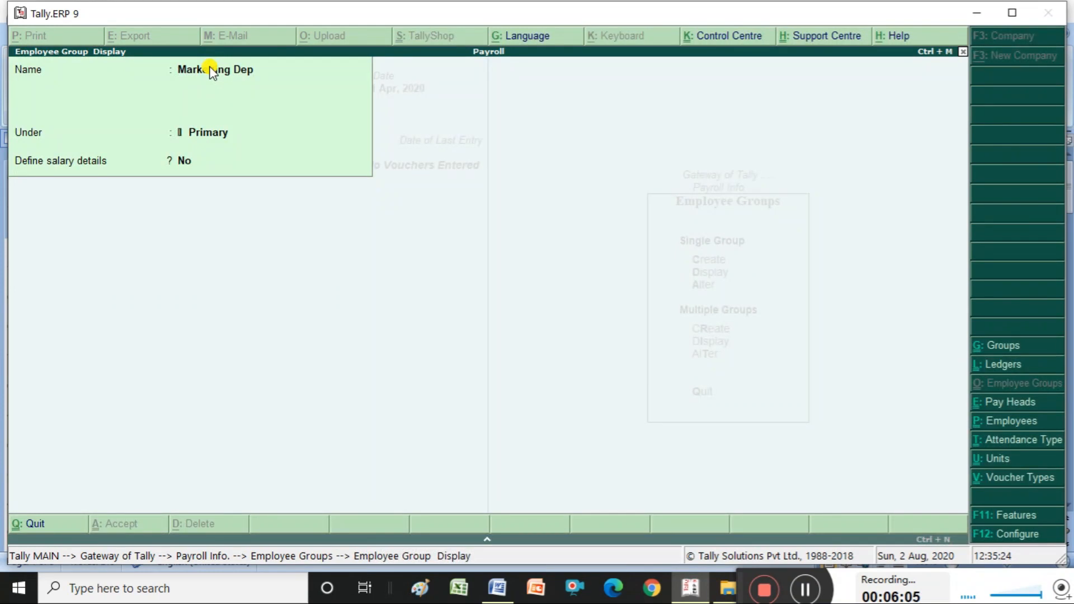
key(Escape)
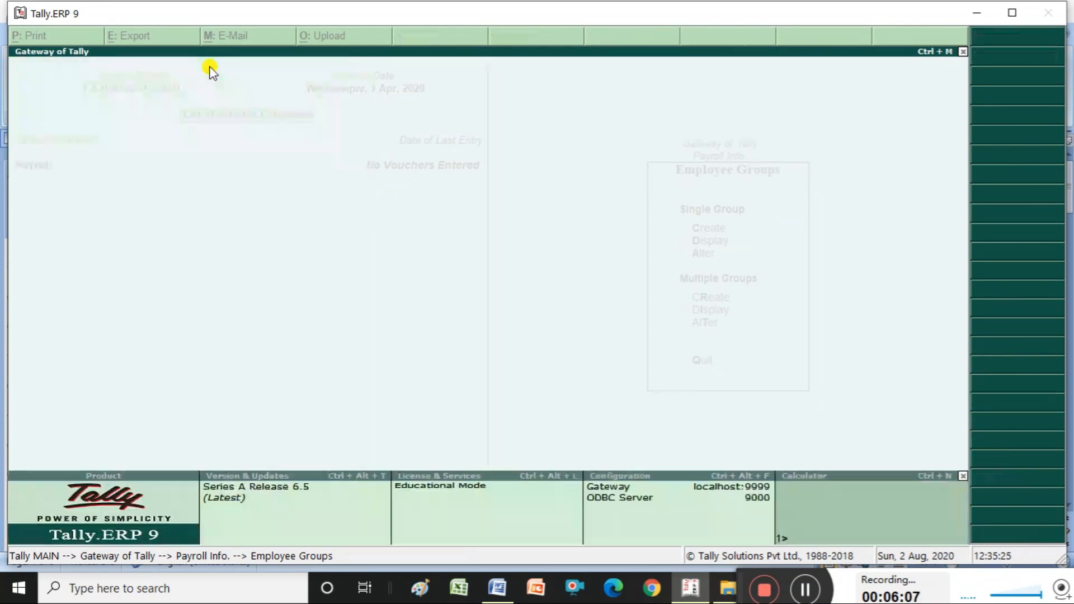
key(Escape)
key(Down)
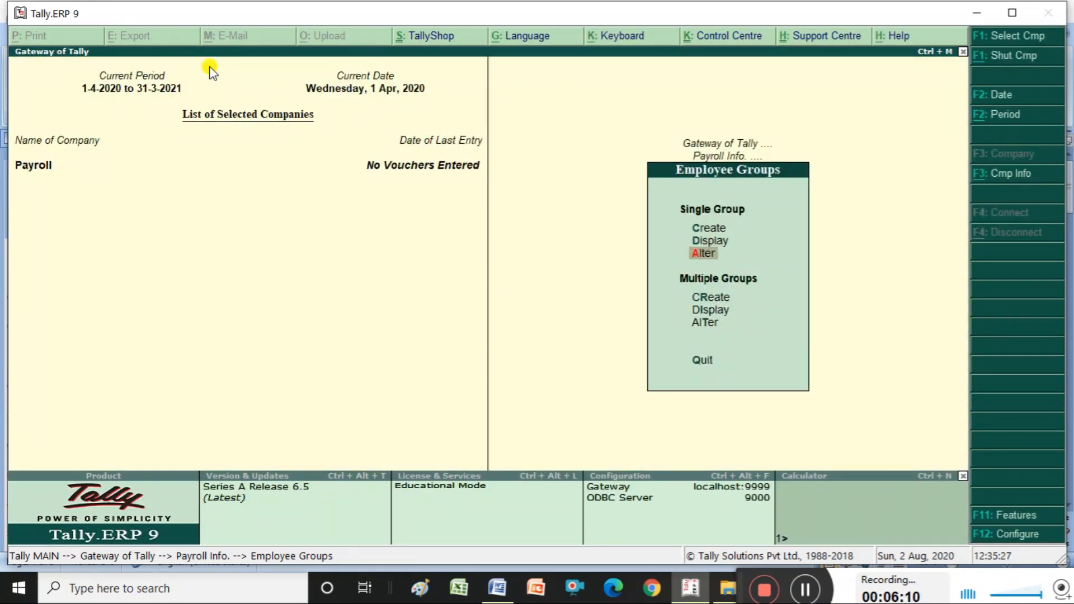
key(Return)
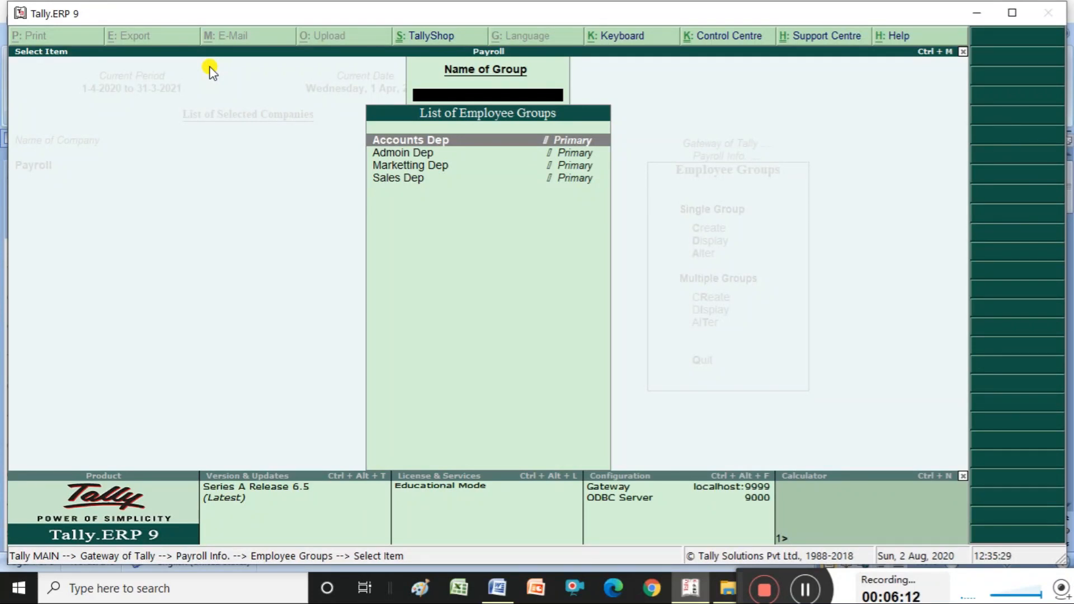
key(Down)
key(Return)
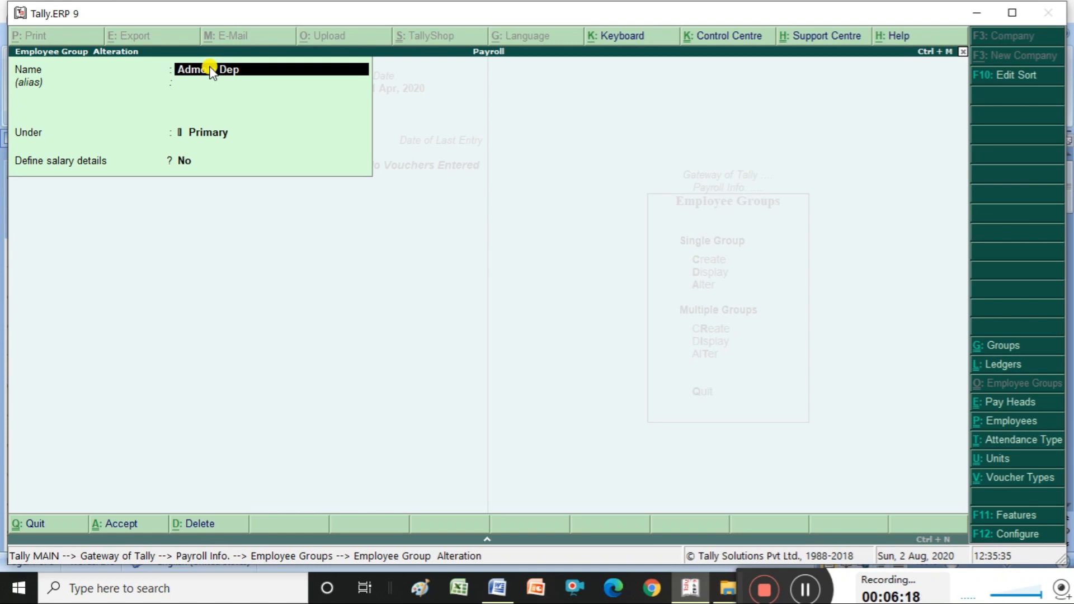
key(Return)
key(Return)
key(Return)
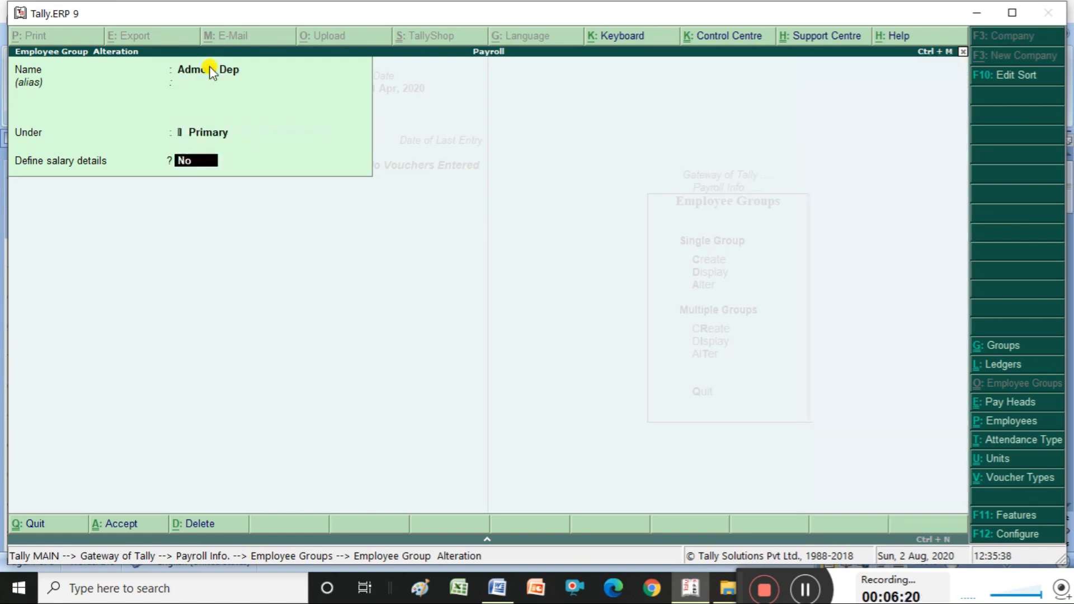
key(Return)
key(Return)
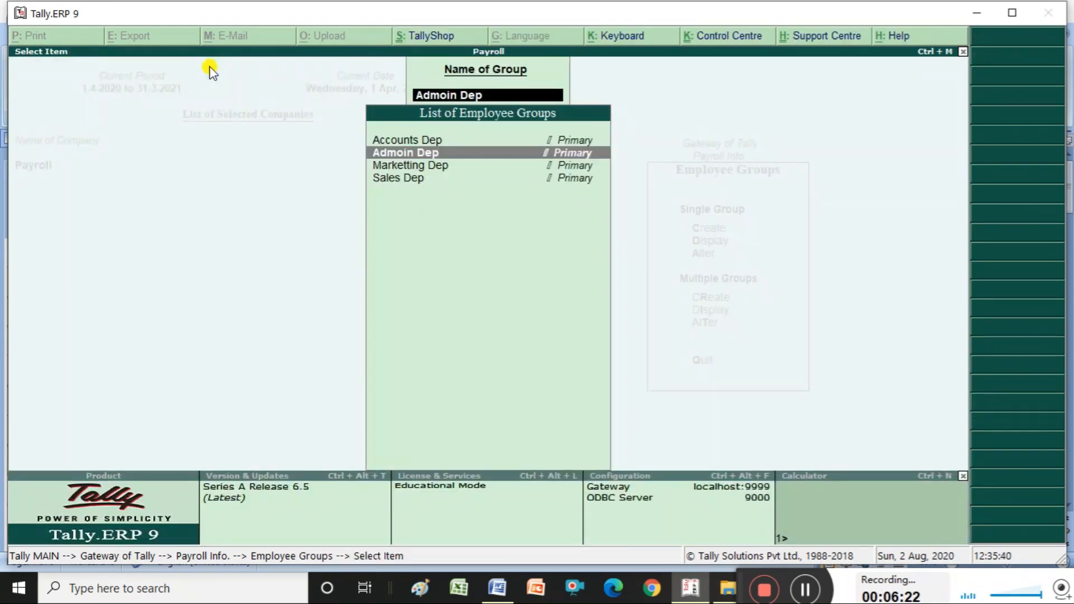
key(Return)
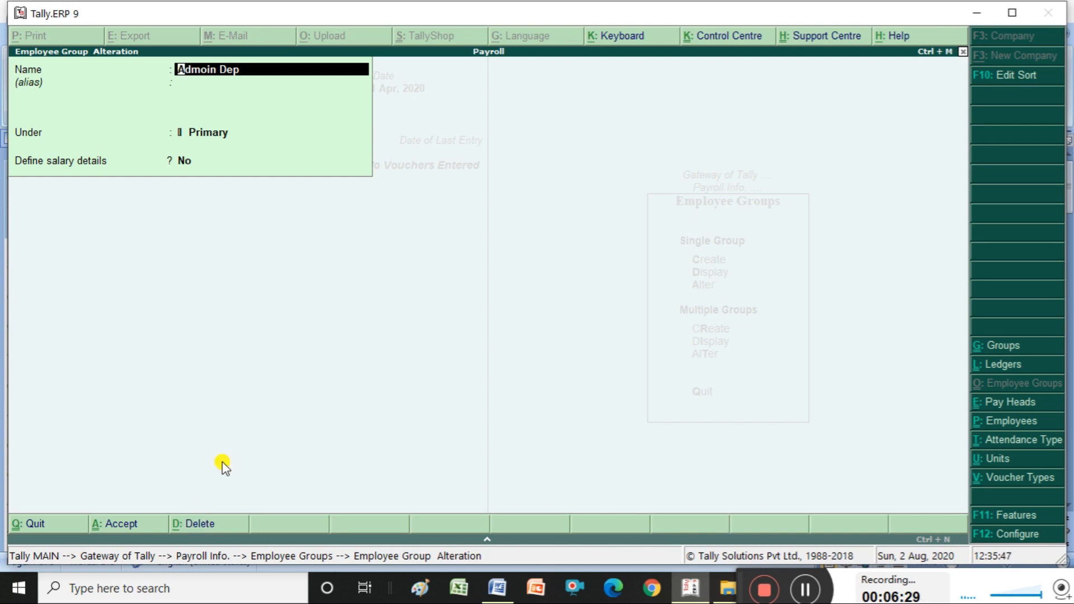
key(Escape)
key(Escape)
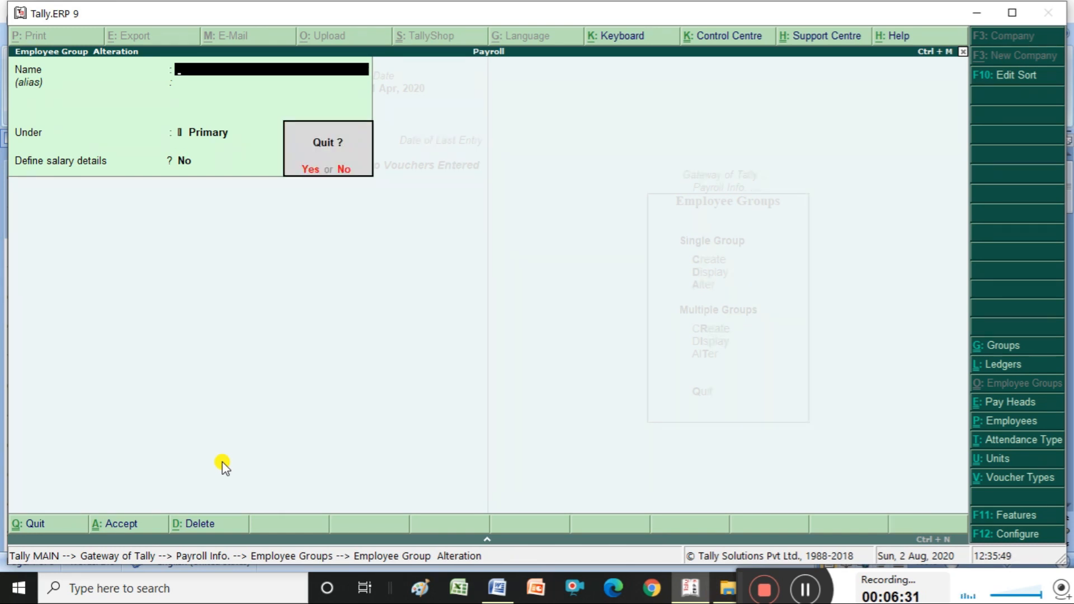
key(y)
key(Escape)
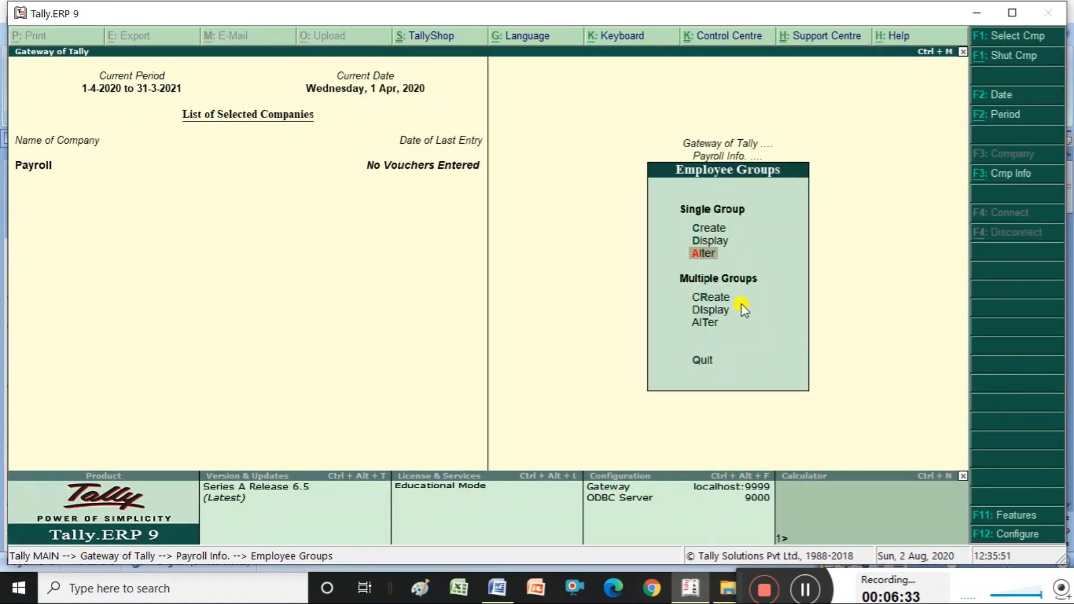
key(Escape)
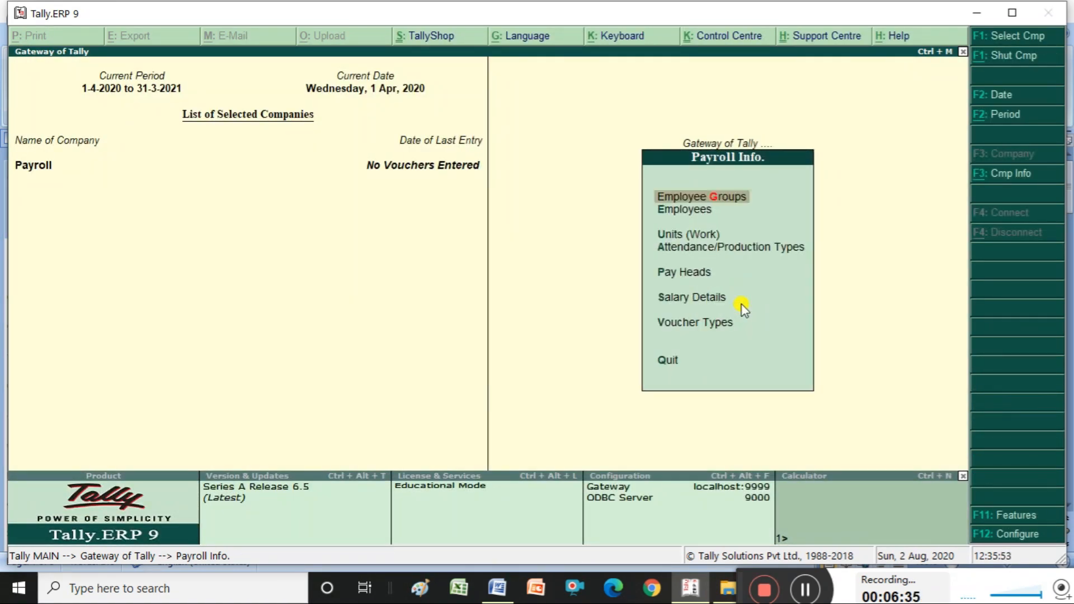
- Open the Employees menu, check the Word Payroll steps notes, and start a new employee
key(Down)
key(Return)
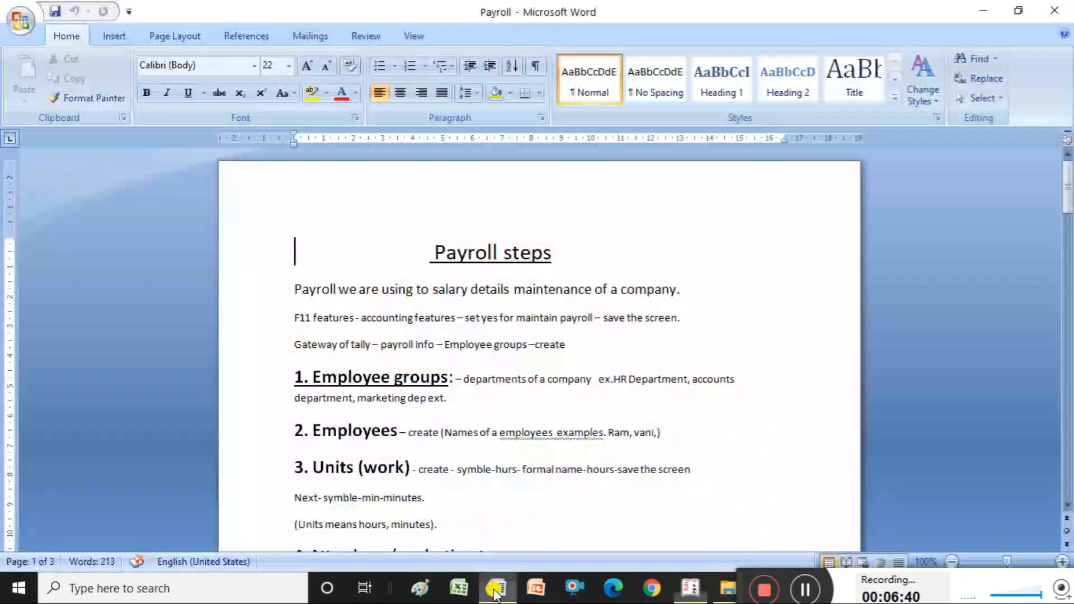
click(497, 588)
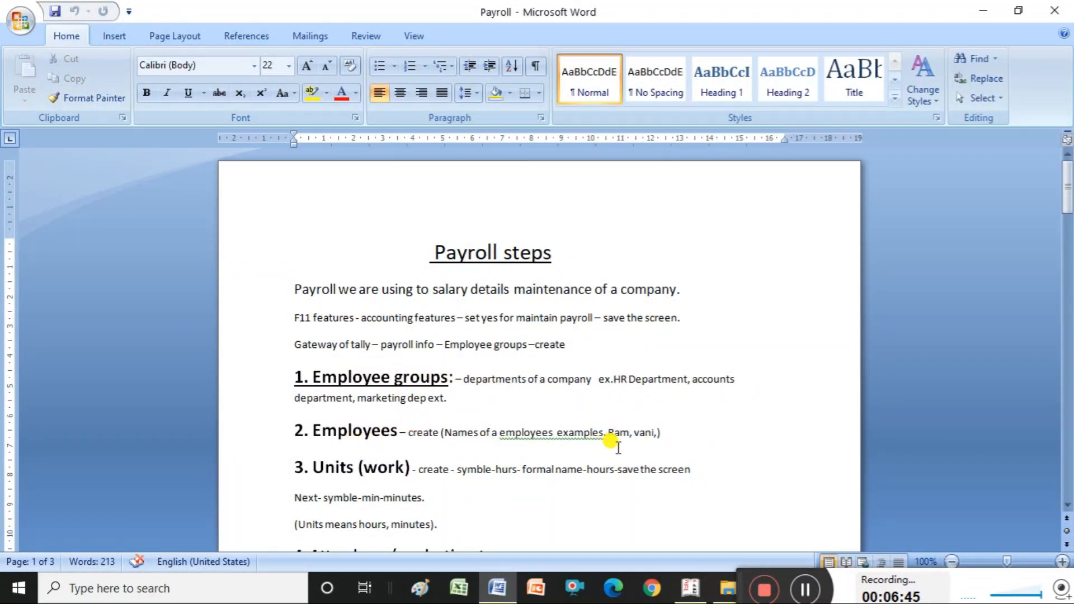
key(alt+Tab)
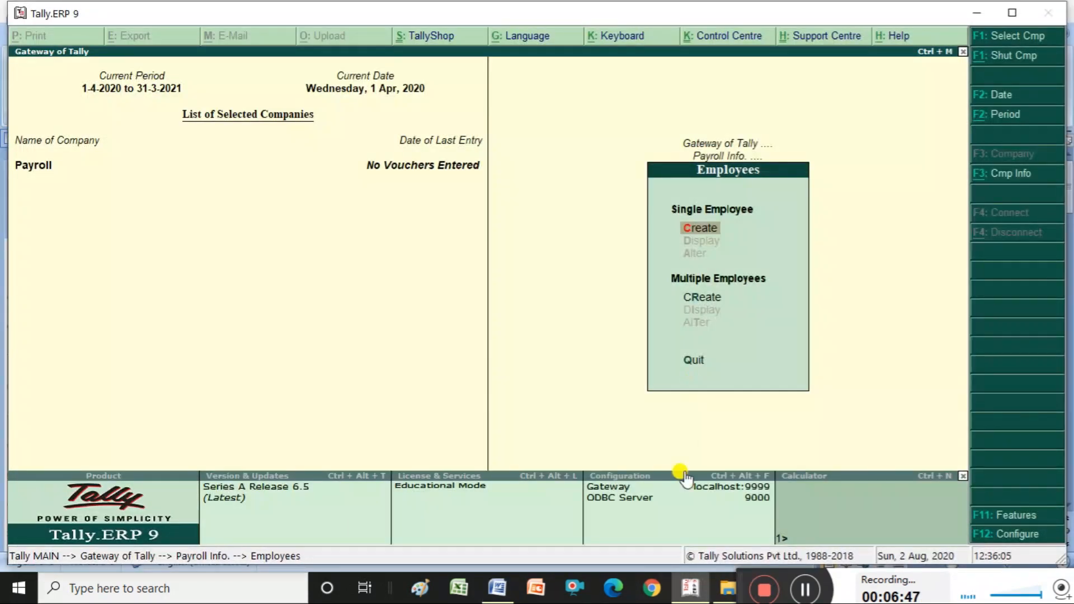
key(Return)
- Enter the employee's name under Marketting Dep, joining 1-Apr-2020, with Define salary details at No
text(Vija)
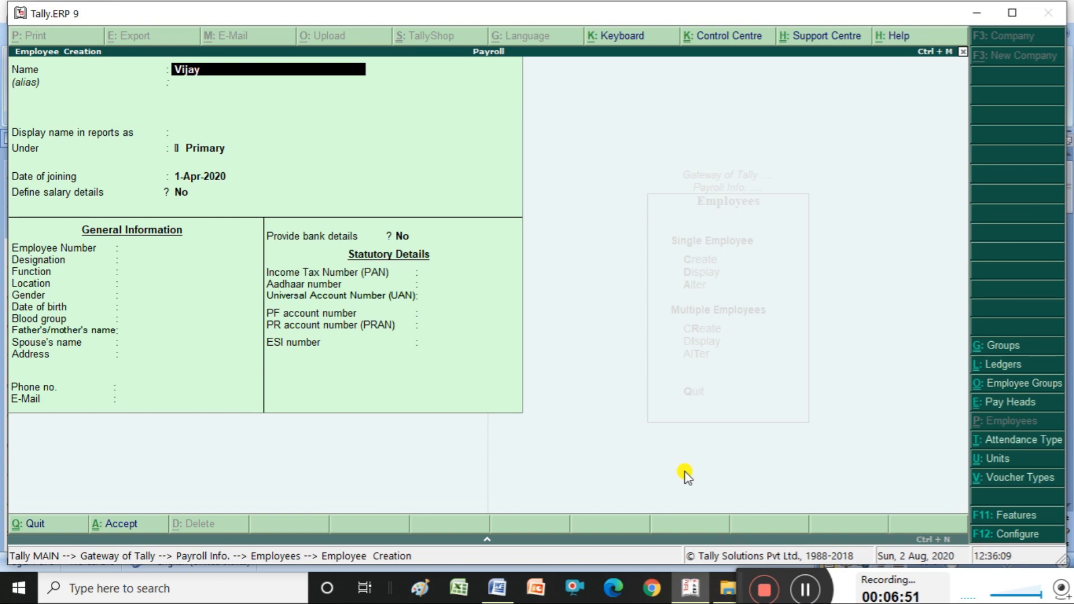
text(y)
key(Return)
key(Return)
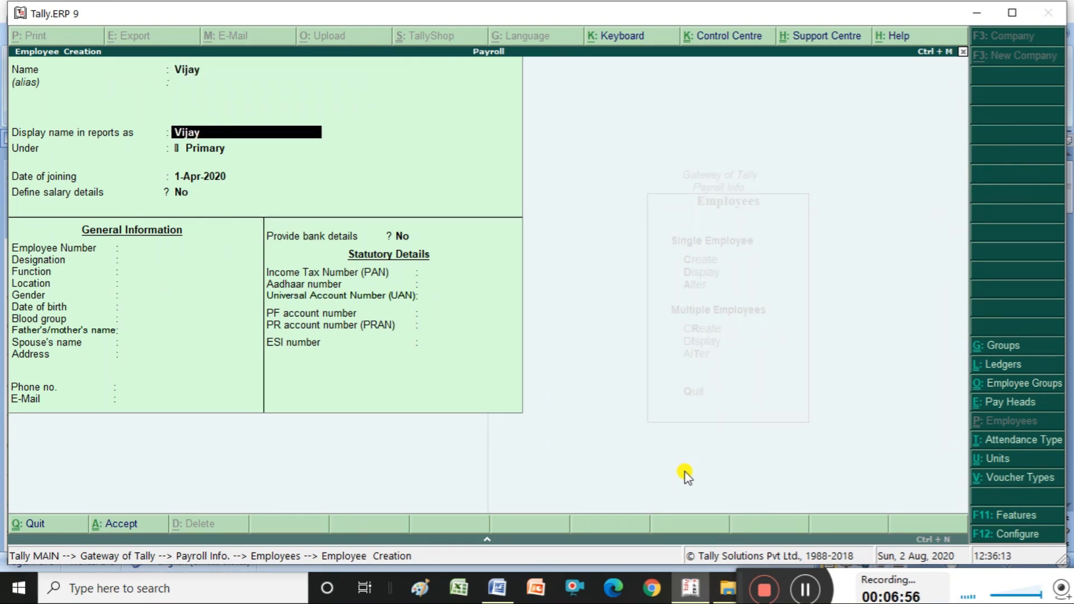
key(Return)
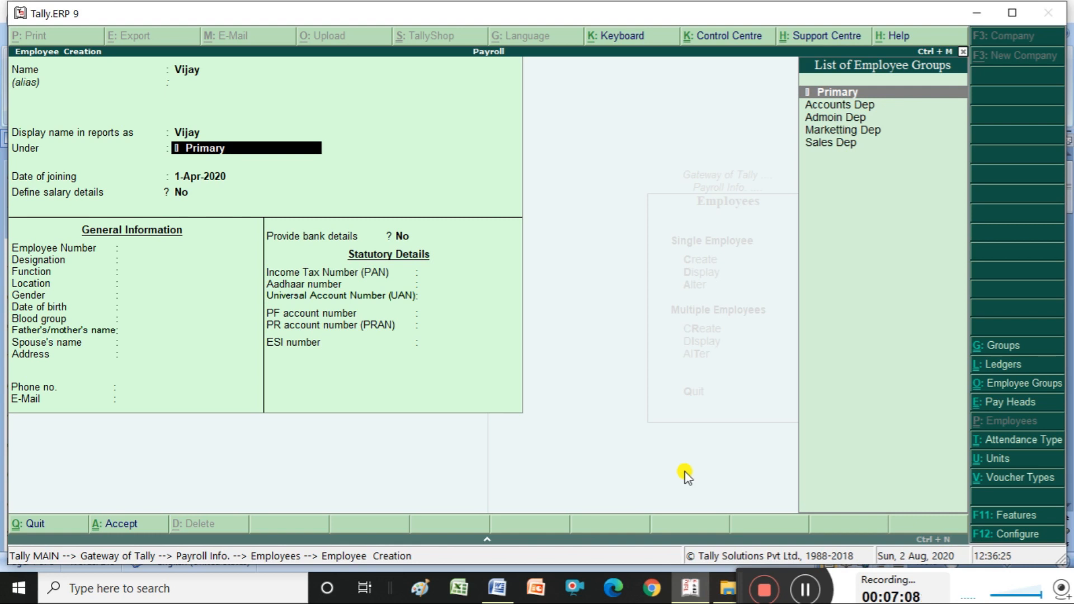
key(Down)
key(Down)
key(Down)
key(Return)
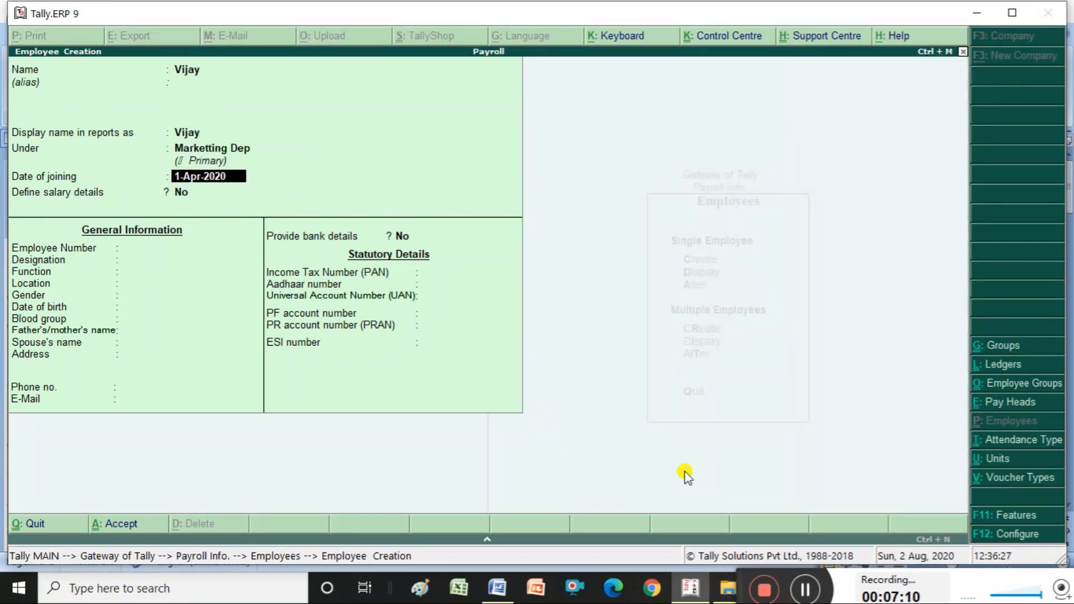
key(Return)
key(Return)
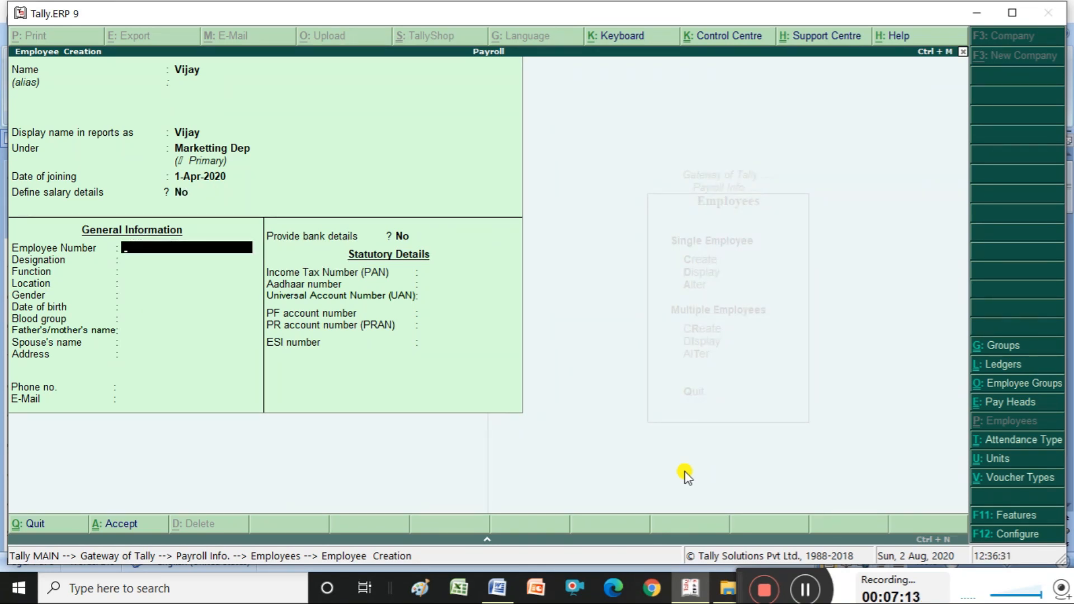
key(BackSpace)
key(BackSpace)
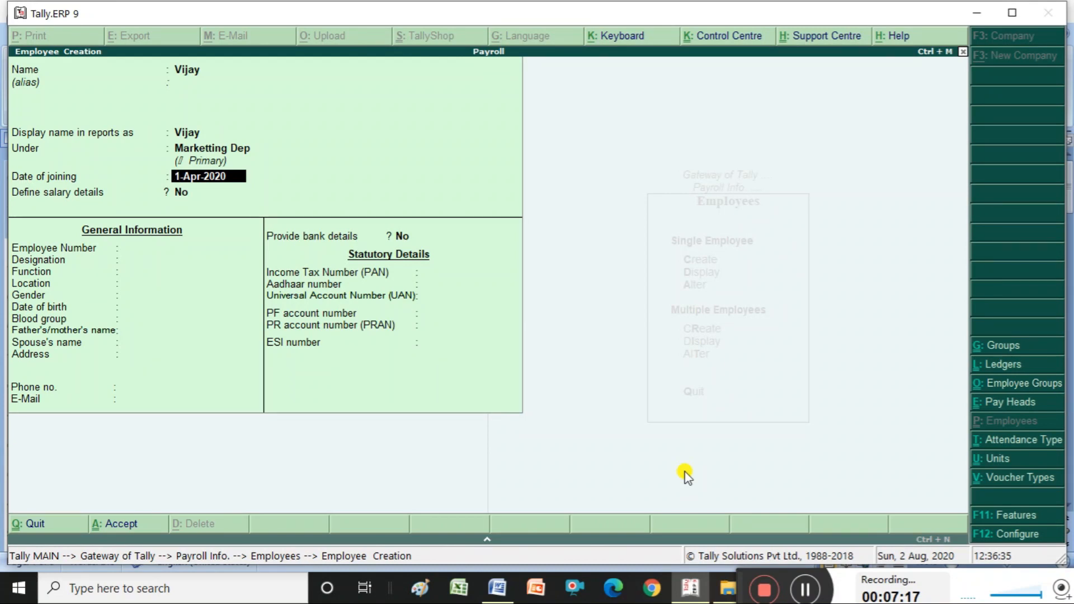
key(Return)
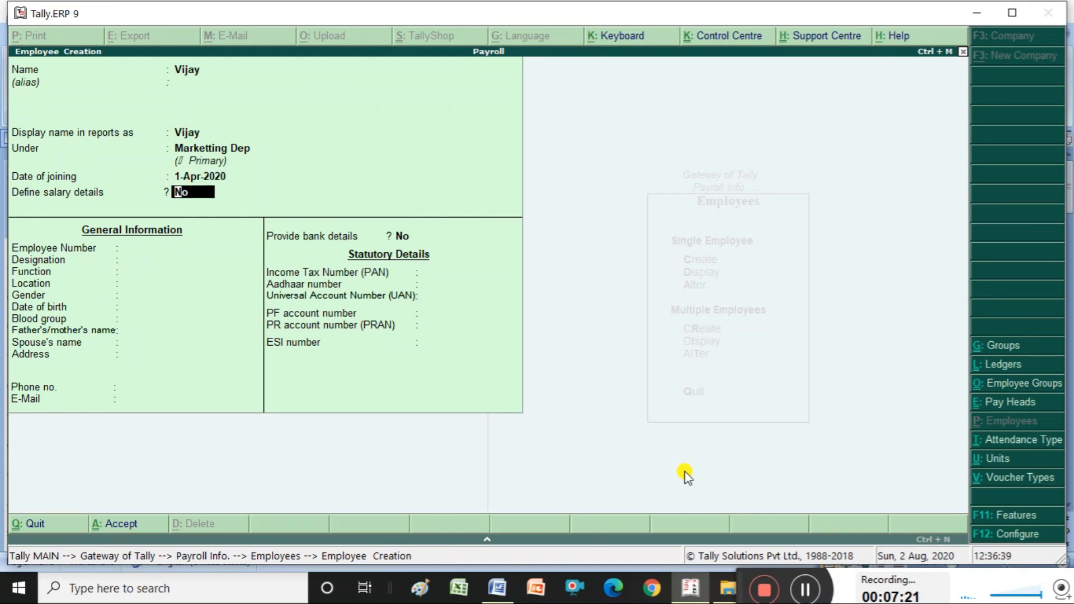
key(Return)
- Give the employee number 1, designation Marketting Managar, location Btm, gender Female, born 1-Jan-1970
text(1)
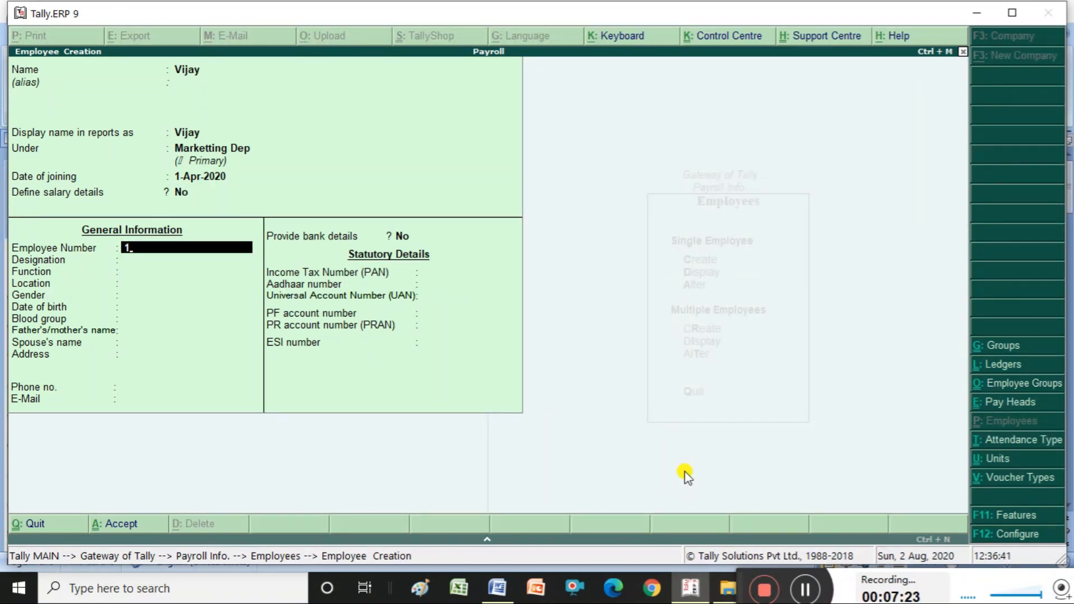
key(Return)
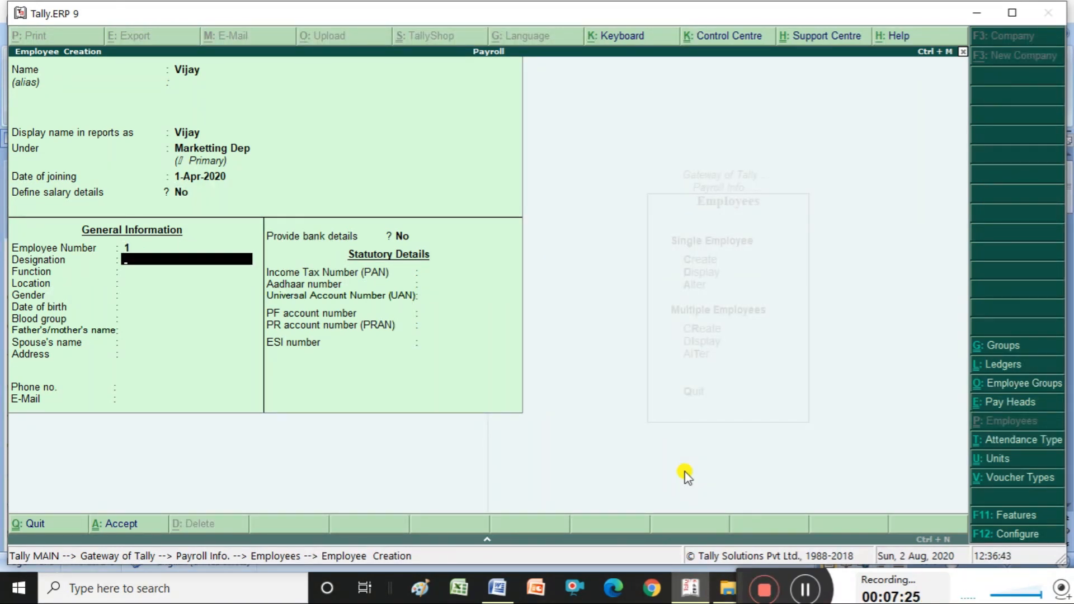
text(Marketting Managar)
key(Return)
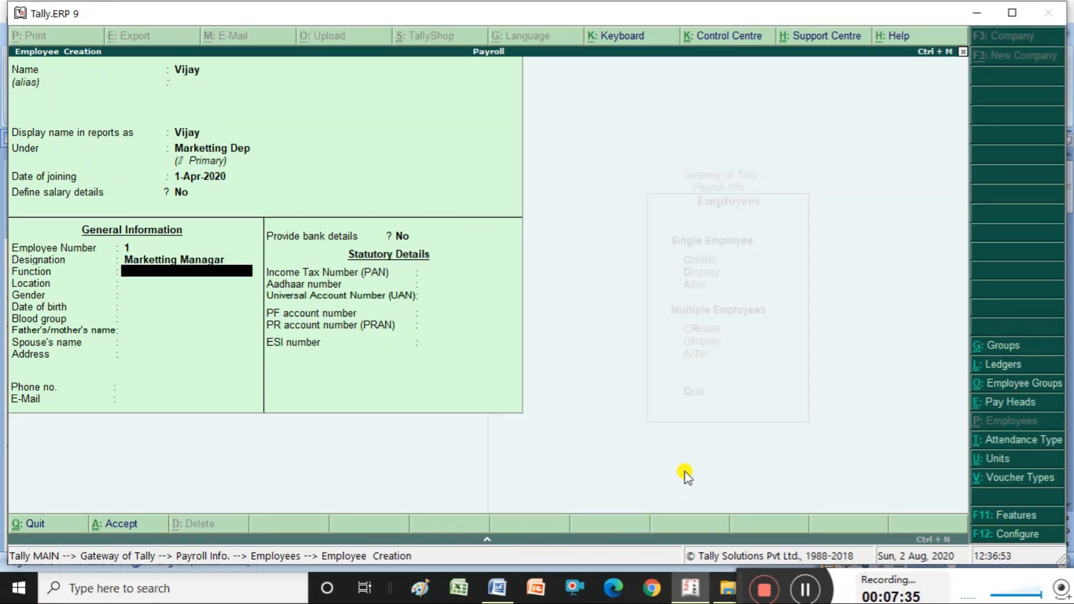
key(Return)
text(Btm)
key(Return)
key(Down)
key(Return)
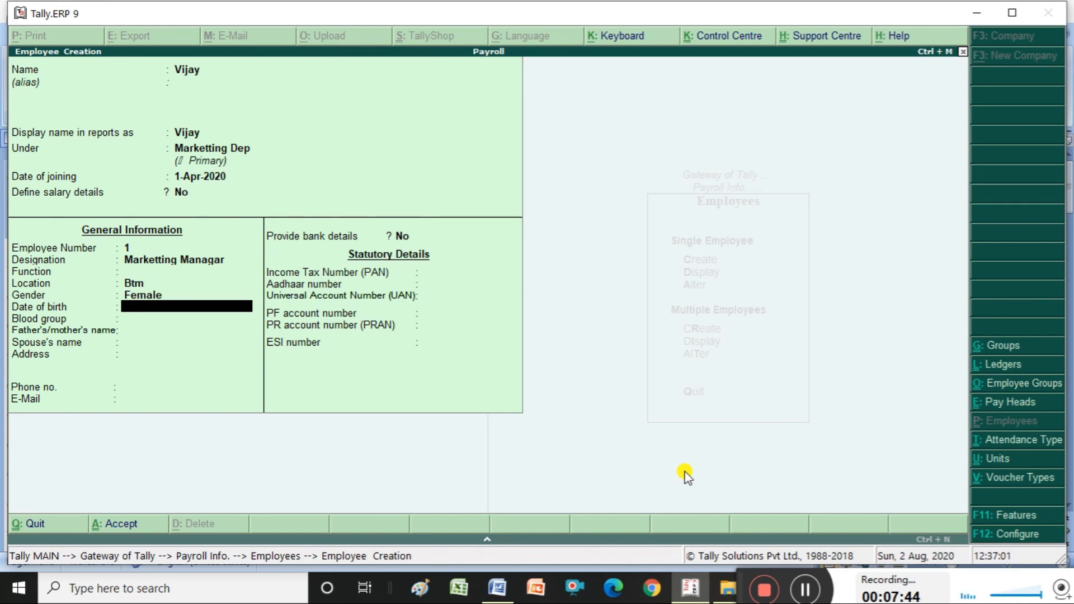
text(1-1-1970)
key(Return)
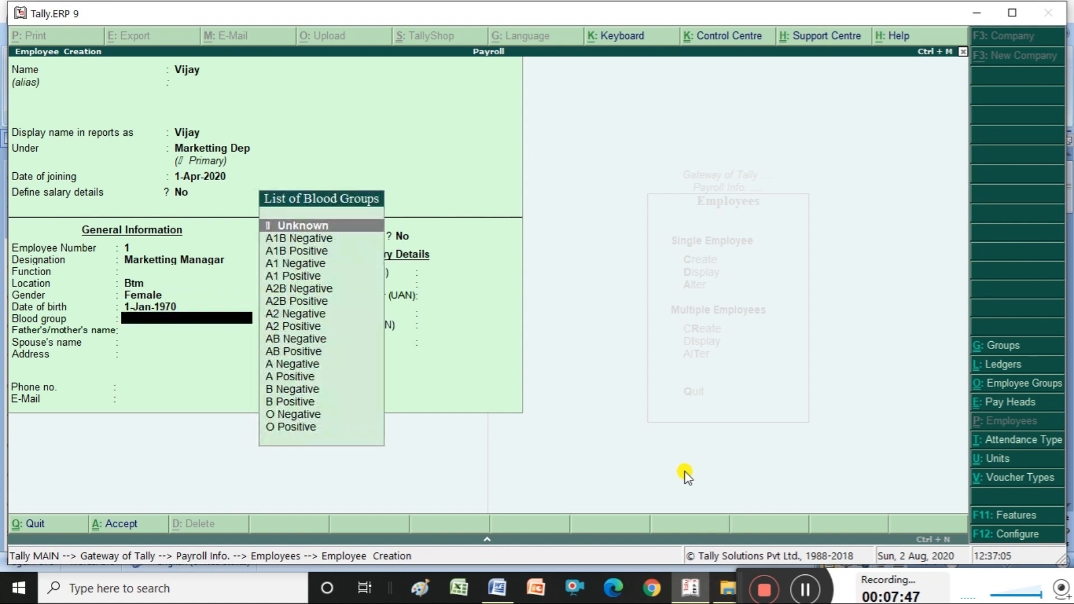
- Set blood group B Positive and fill in the parent's name, address and phone number
key(Down)
key(Down)
key(Down)
key(Down)
key(Down)
key(Down)
key(Down)
key(Down)
key(Down)
key(Down)
key(Down)
key(Down)
key(Down)
key(Down)
key(Down)
key(Down)
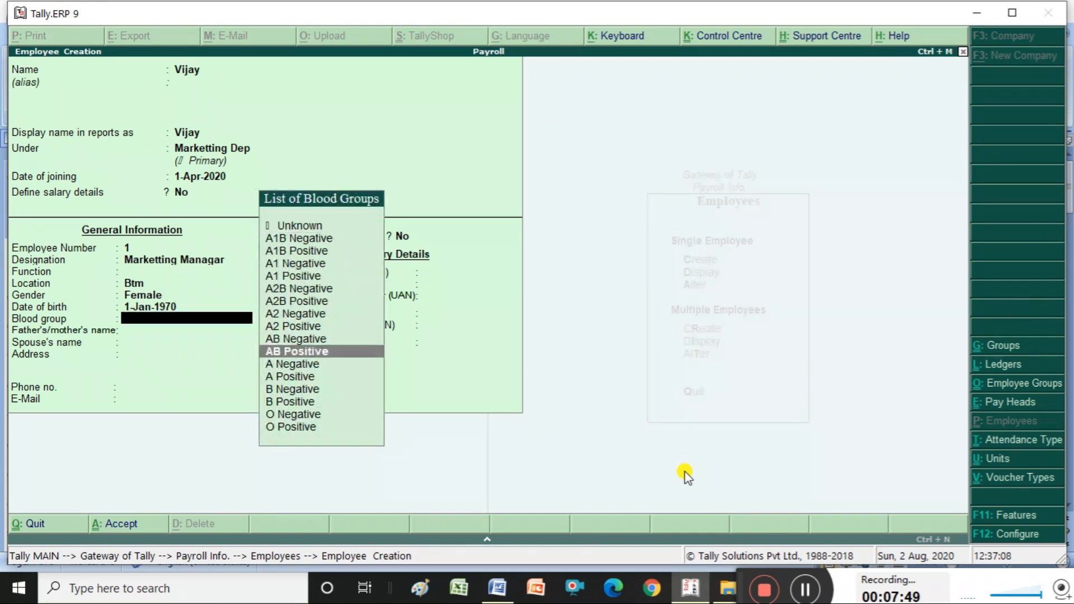
key(Up)
key(Up)
key(Return)
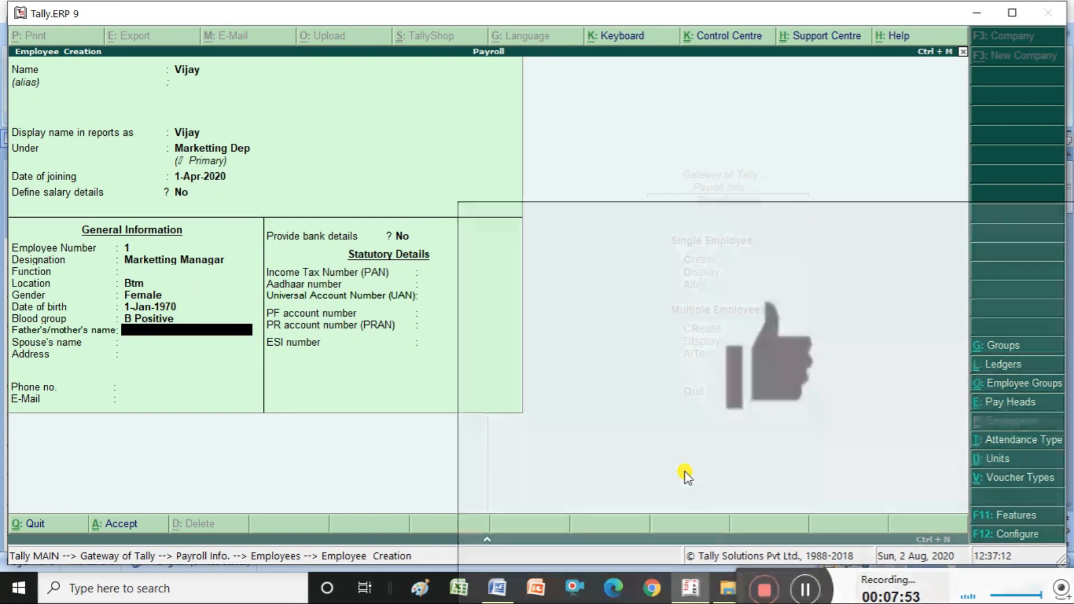
text(Sam)
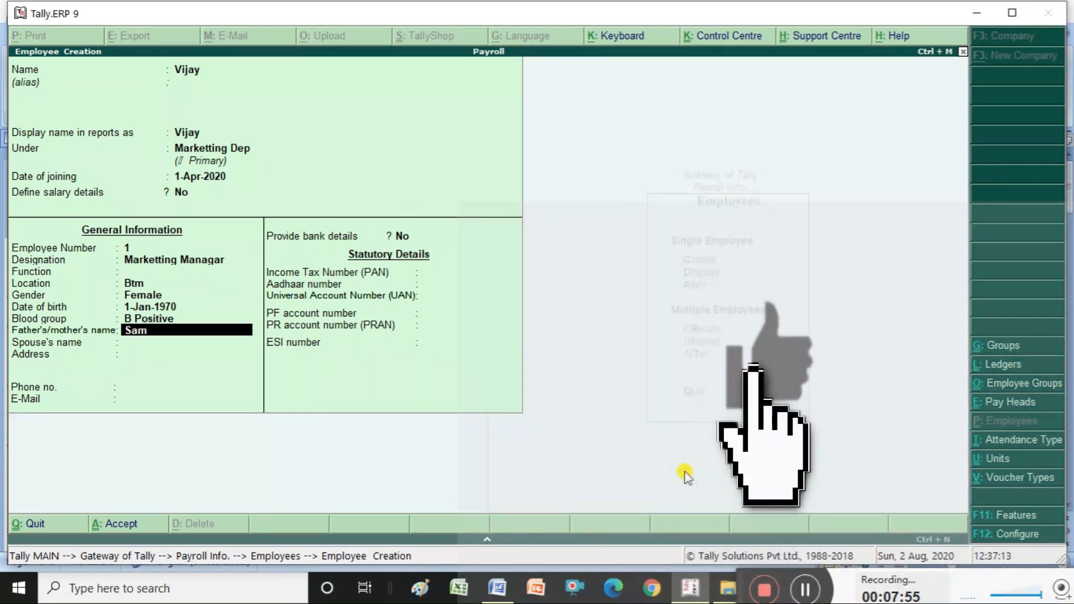
key(Return)
key(Return)
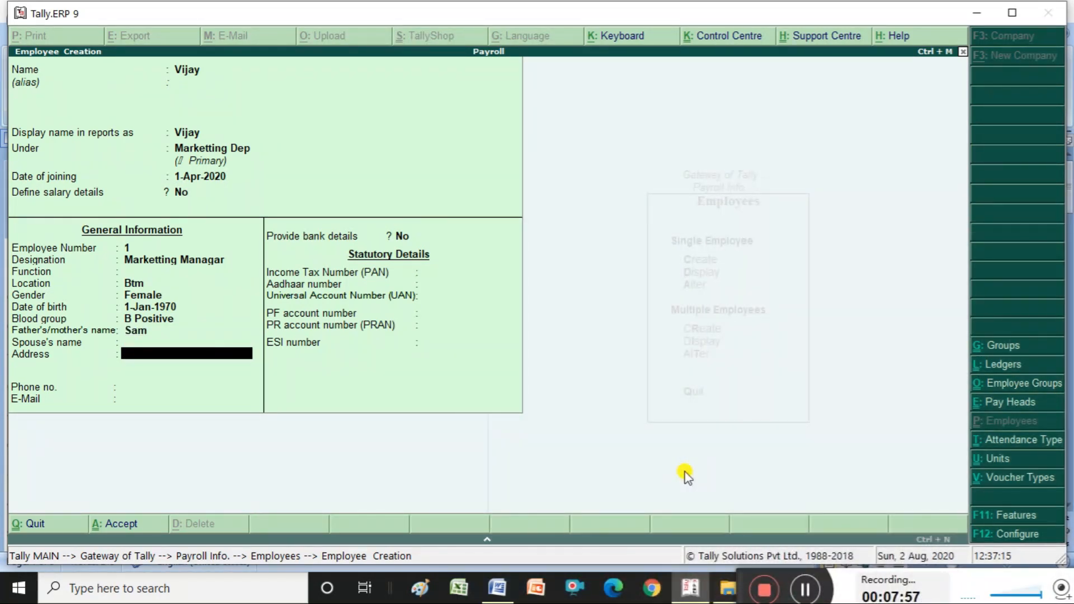
text(Jayanagar Bangalore)
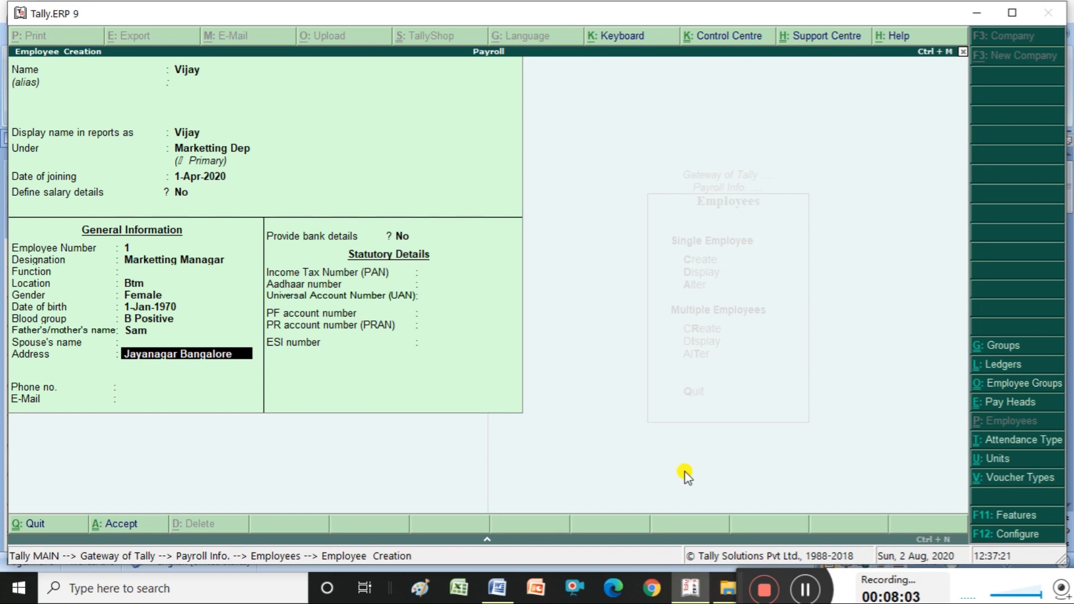
key(Return)
key(Return)
key(Return)
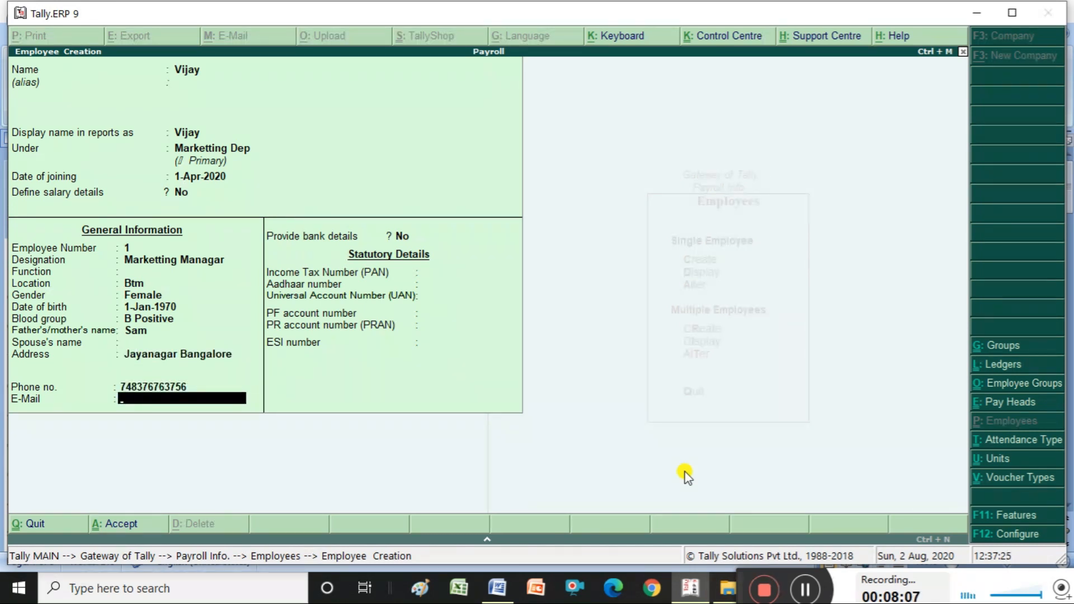
key(Return)
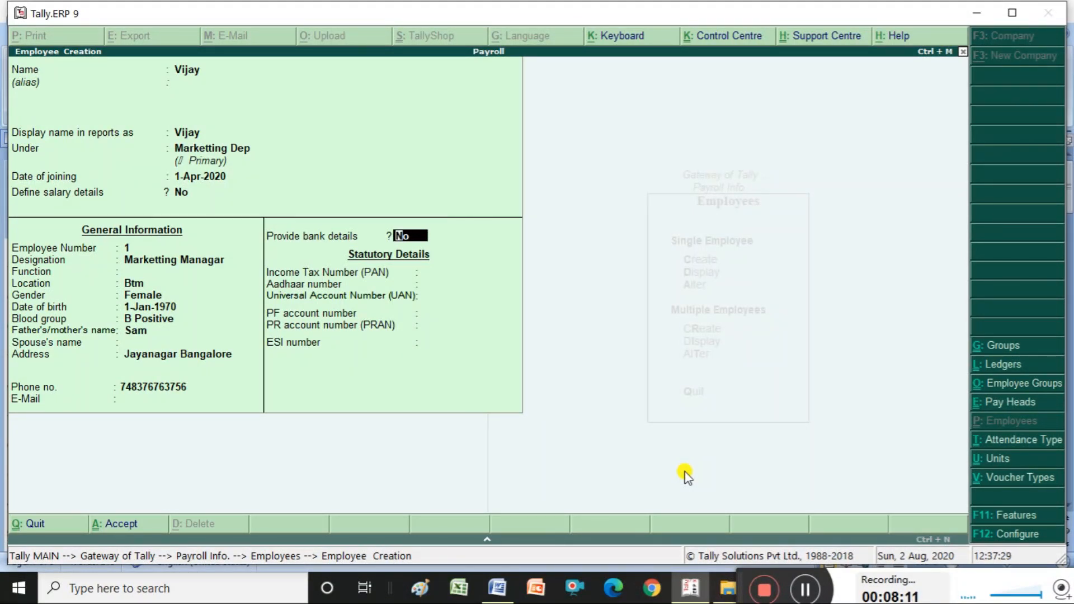
- Turn on bank details and enter the employee's bank account number and IFS code
key(Return)
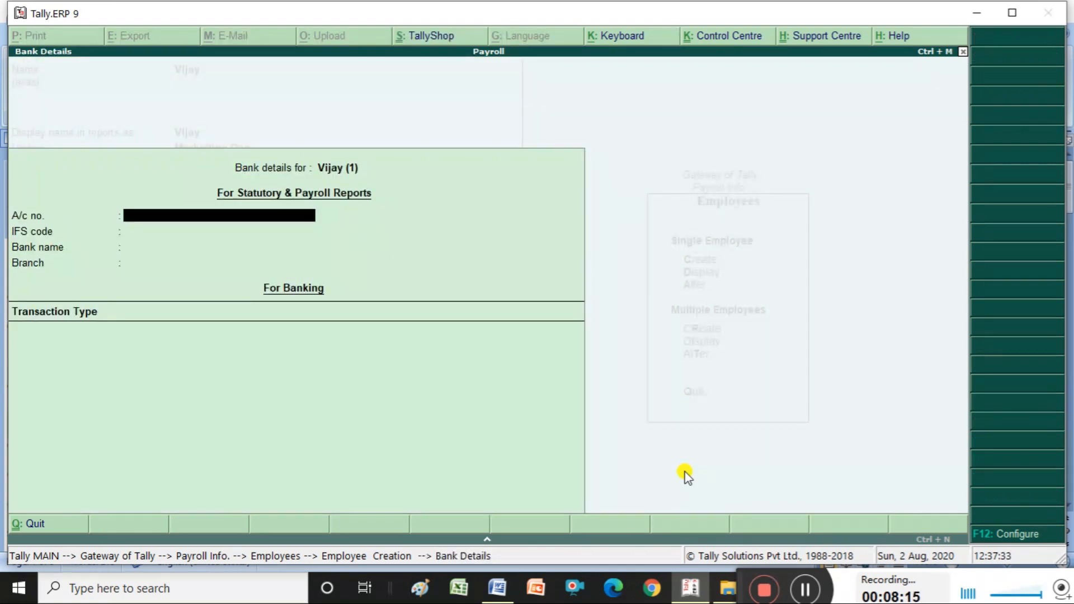
key(Return)
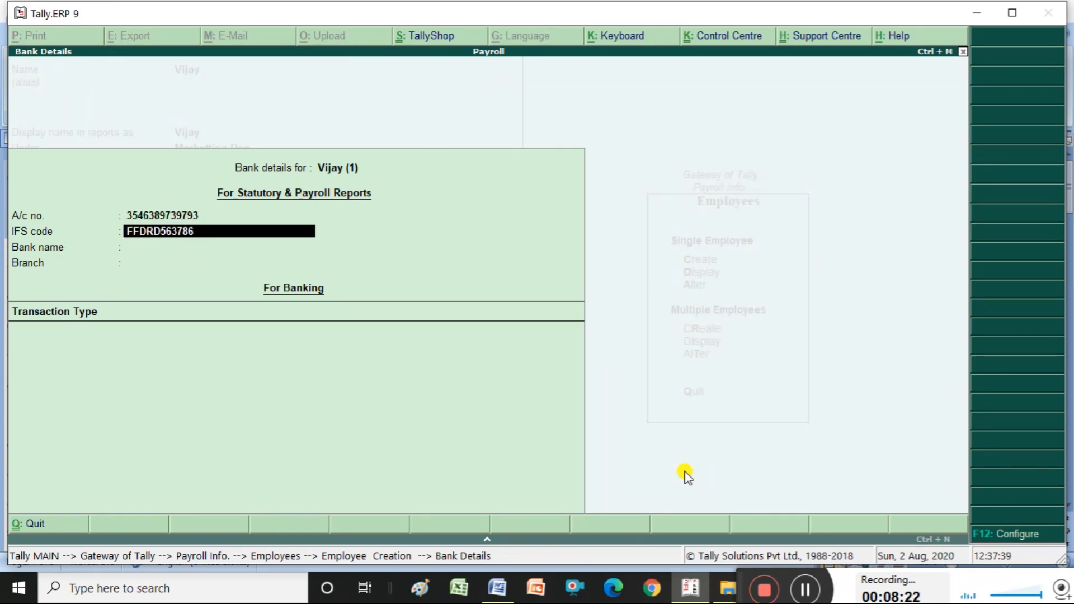
key(Return)
key(Return)
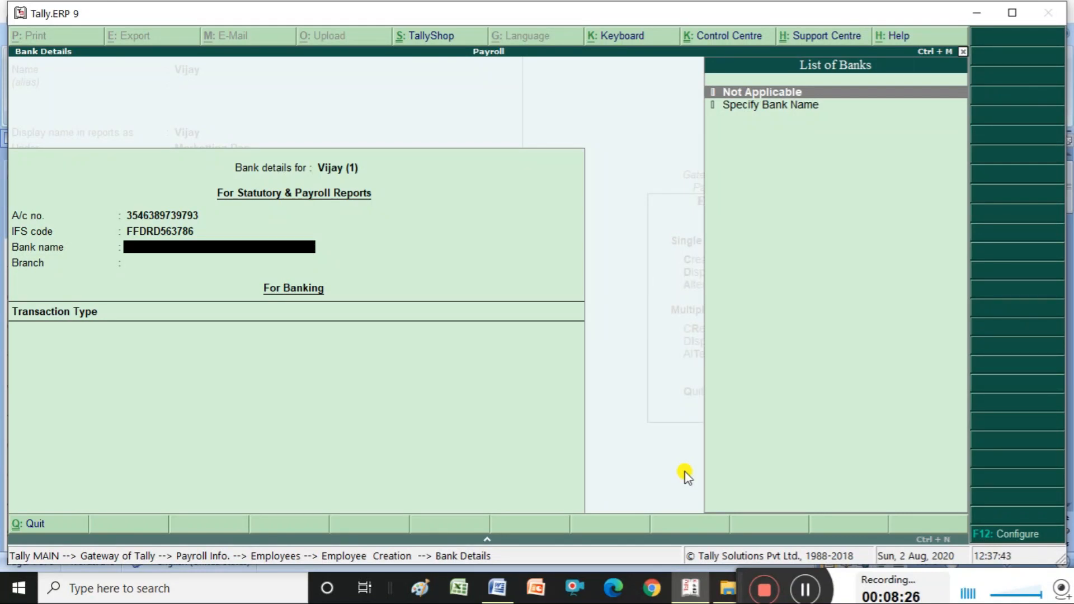
- Set bank name Sbi, branch Btm, and Cheque transactions crossed A/c Payee
key(Down)
key(Return)
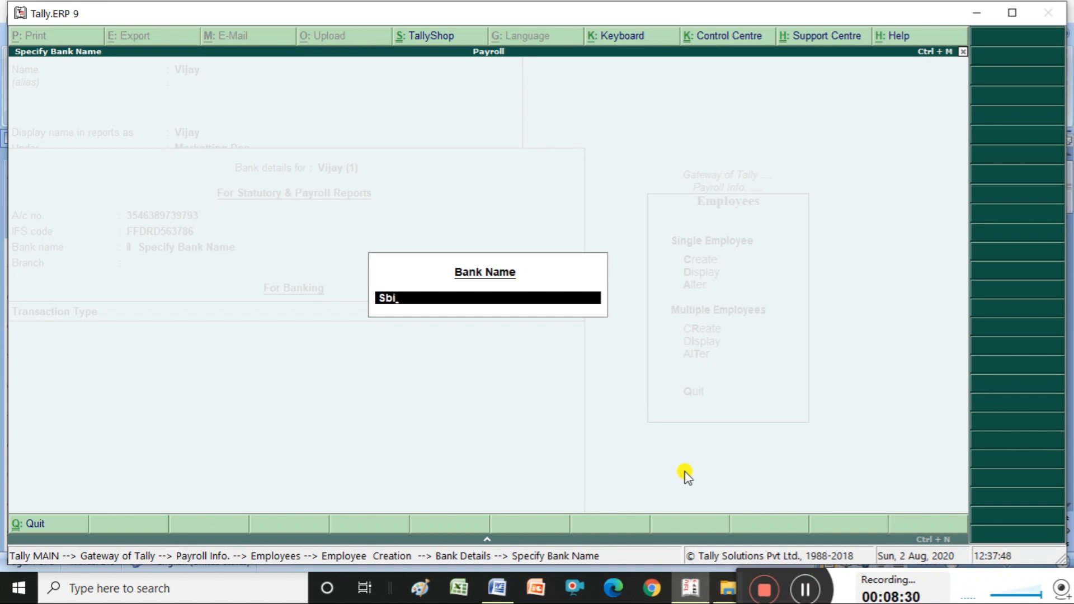
key(Return)
text(Btm)
key(Return)
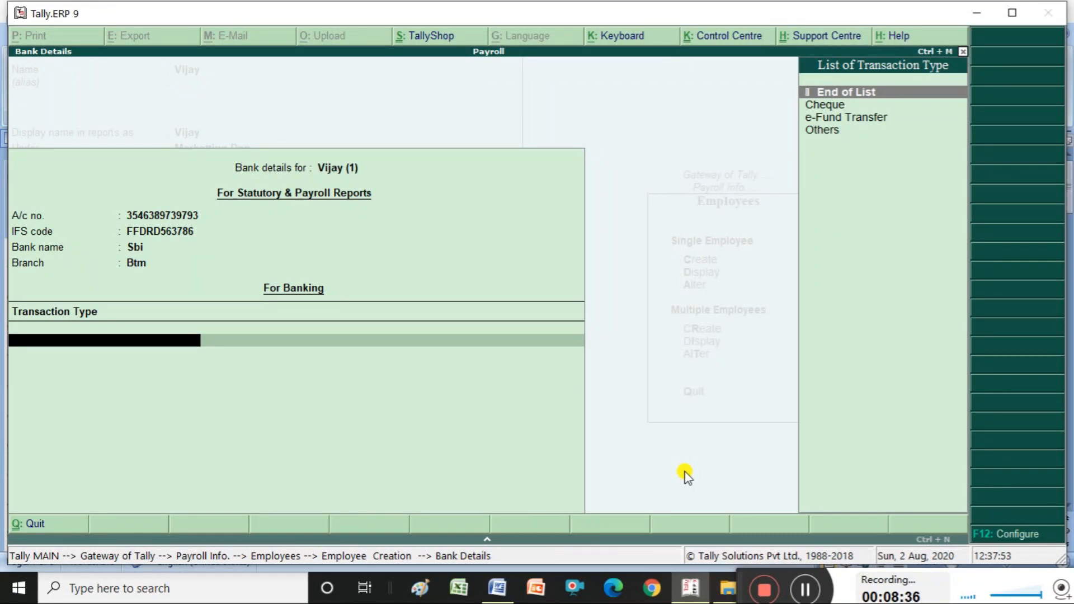
key(Down)
key(Down)
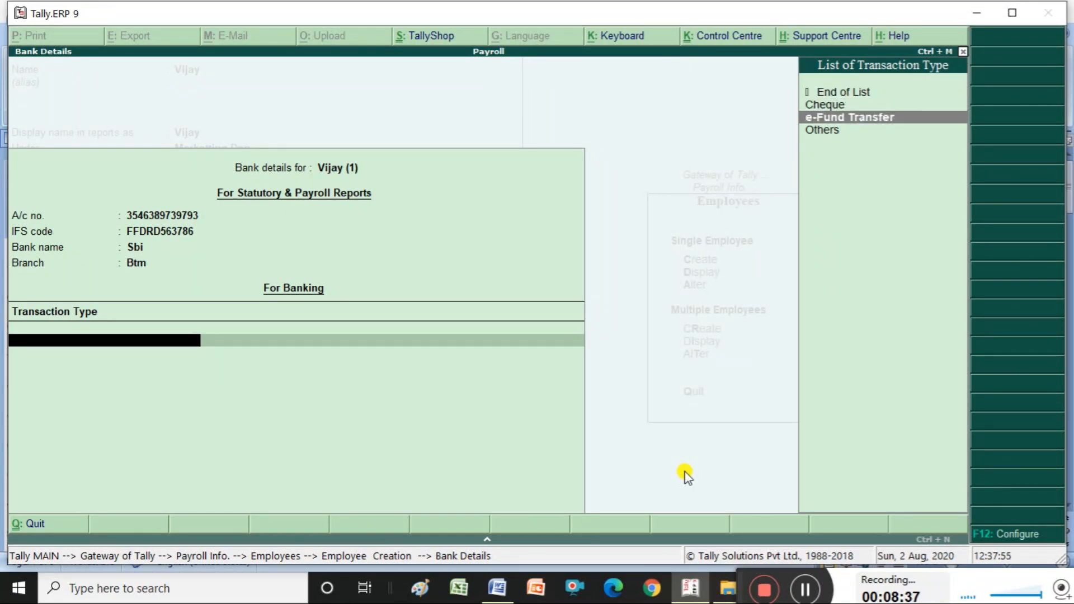
key(Up)
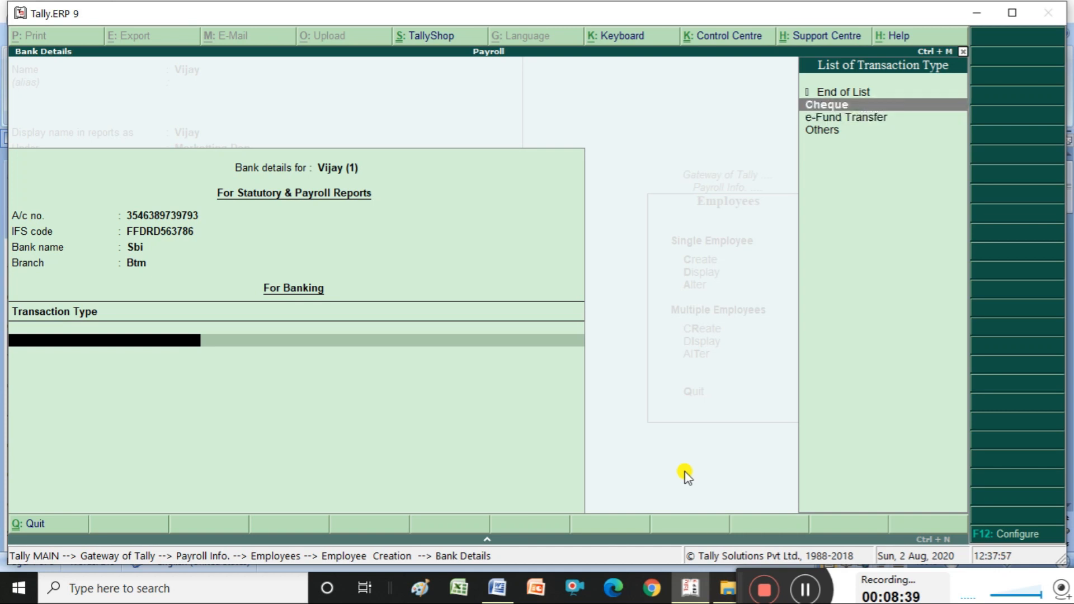
key(Return)
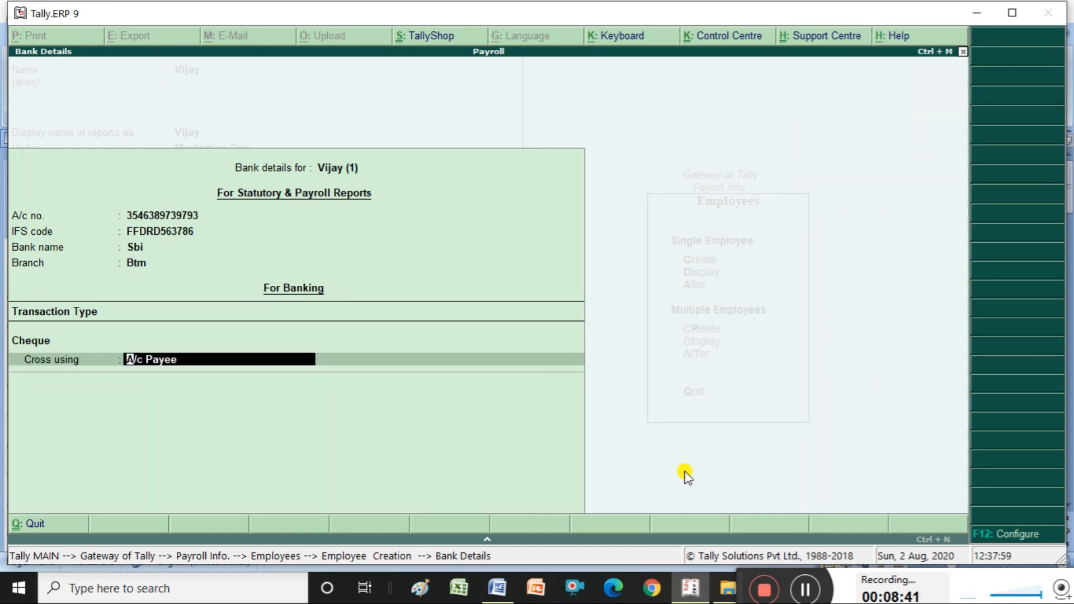
key(Return)
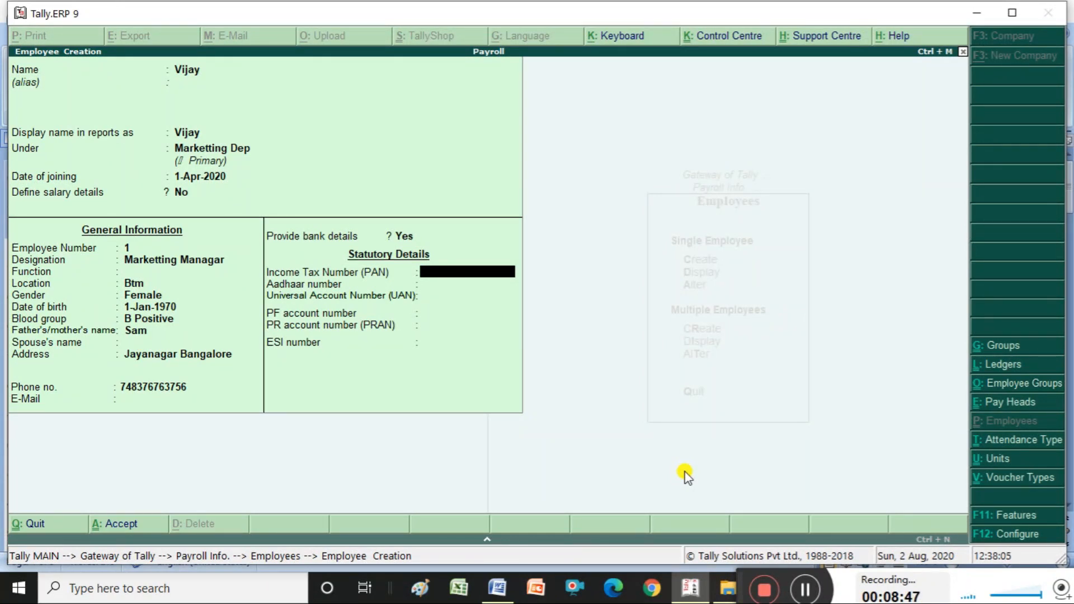
- Clear the rejected numeric PAN, leave all statutory numbers blank, and save the employee
key(Return)
key(Return)
key(Return)
key(Return)
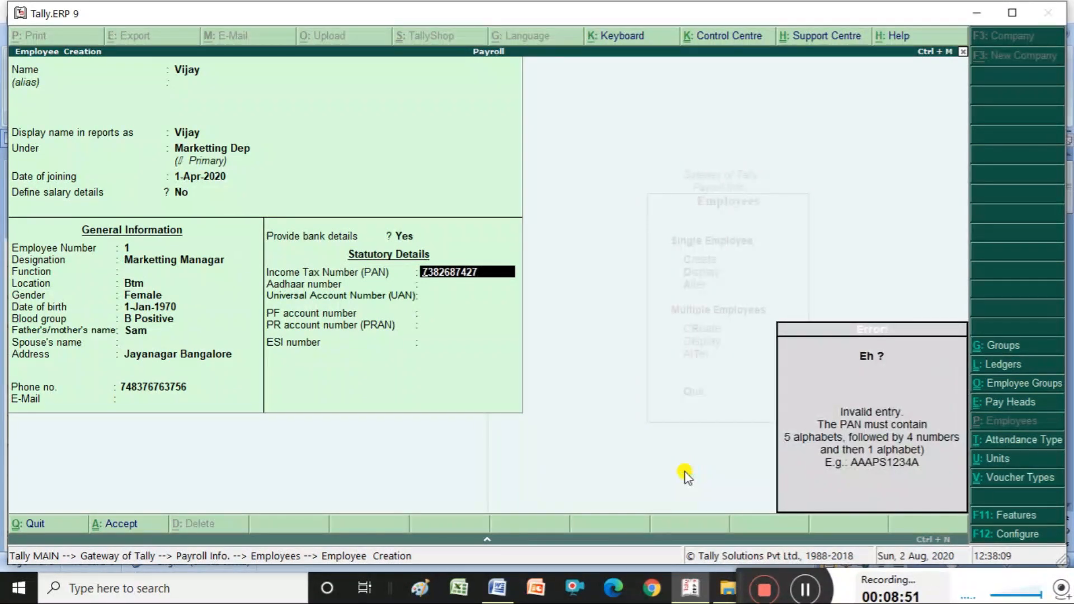
key(BackSpace)
key(BackSpace)
key(BackSpace)
key(BackSpace)
key(BackSpace)
key(BackSpace)
key(BackSpace)
key(BackSpace)
key(BackSpace)
key(BackSpace)
key(BackSpace)
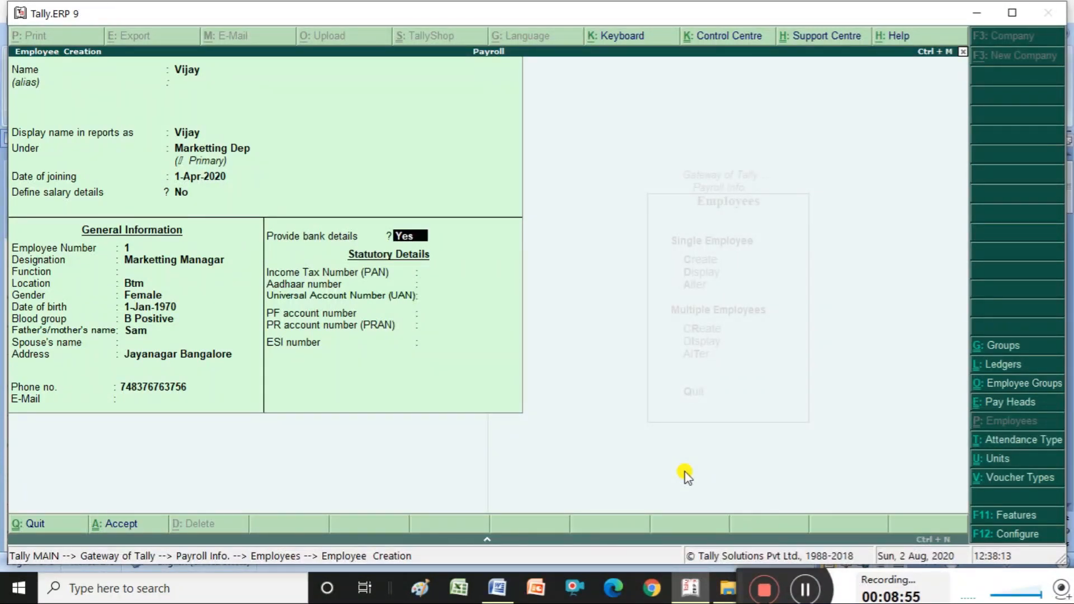
key(Return)
key(Return)
key(Return)
key(Return)
key(Return)
key(Return)
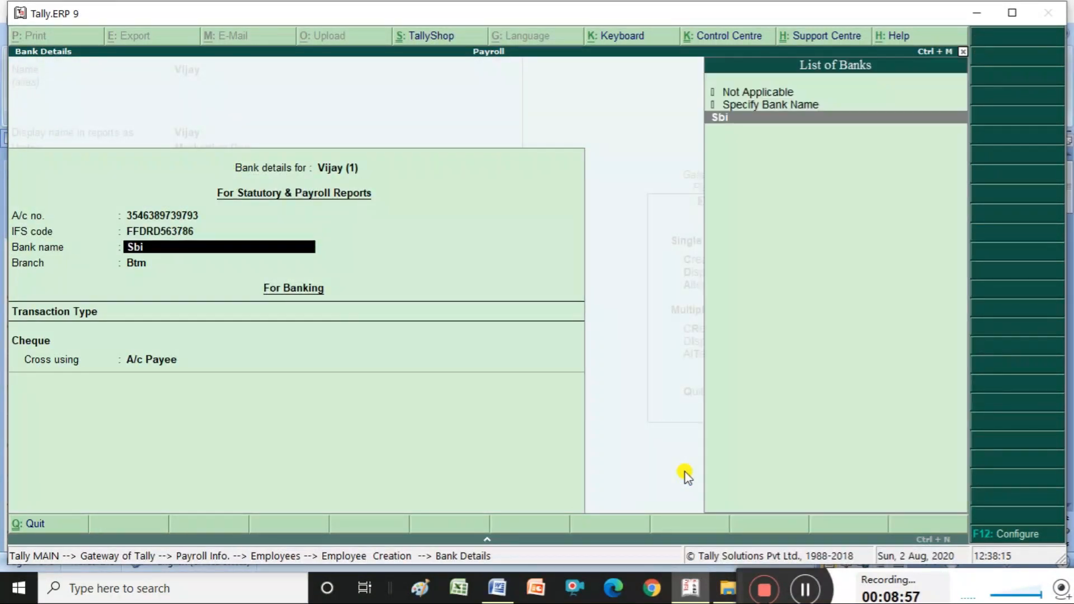
key(Return)
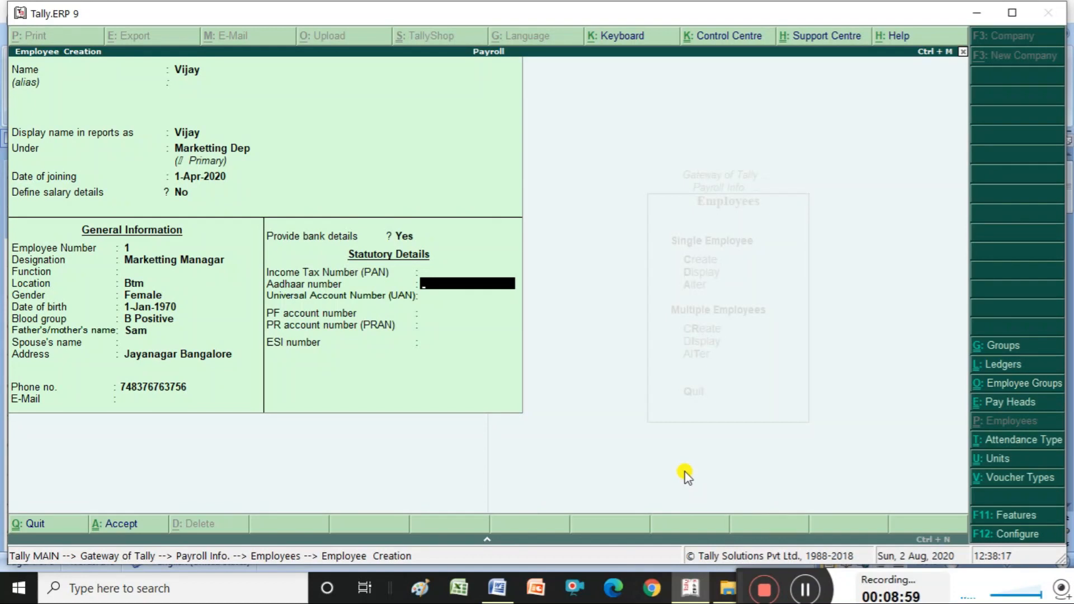
key(Return)
key(Return)
key(Return)
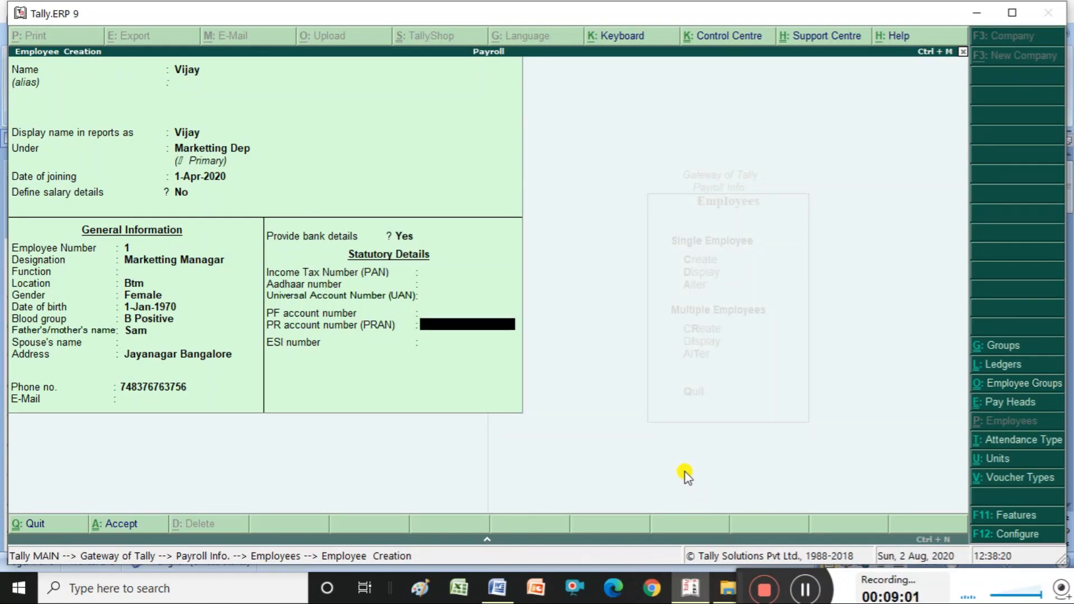
key(Return)
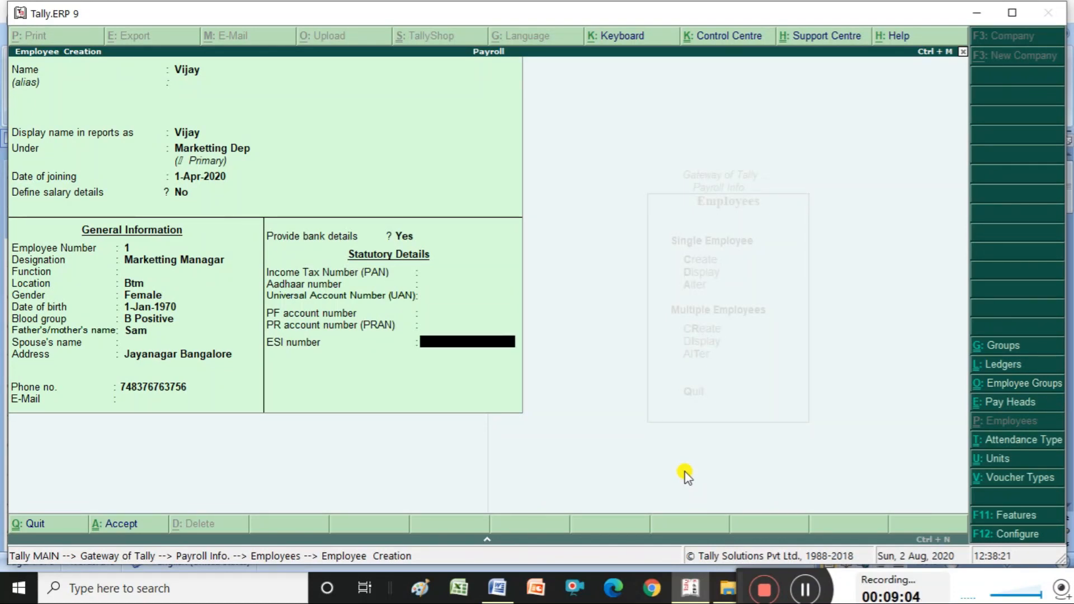
key(Return)
key(Return)
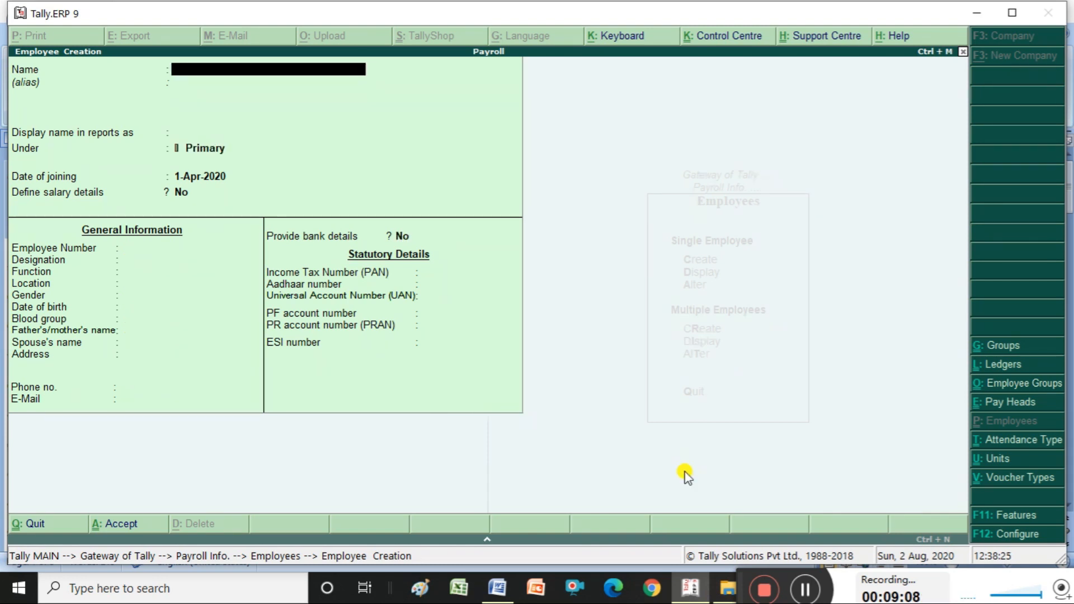
- Enter the second employee's name under Accounts Dep with the default joining date and number 2
text(Rani)
key(Return)
key(Return)
key(Return)
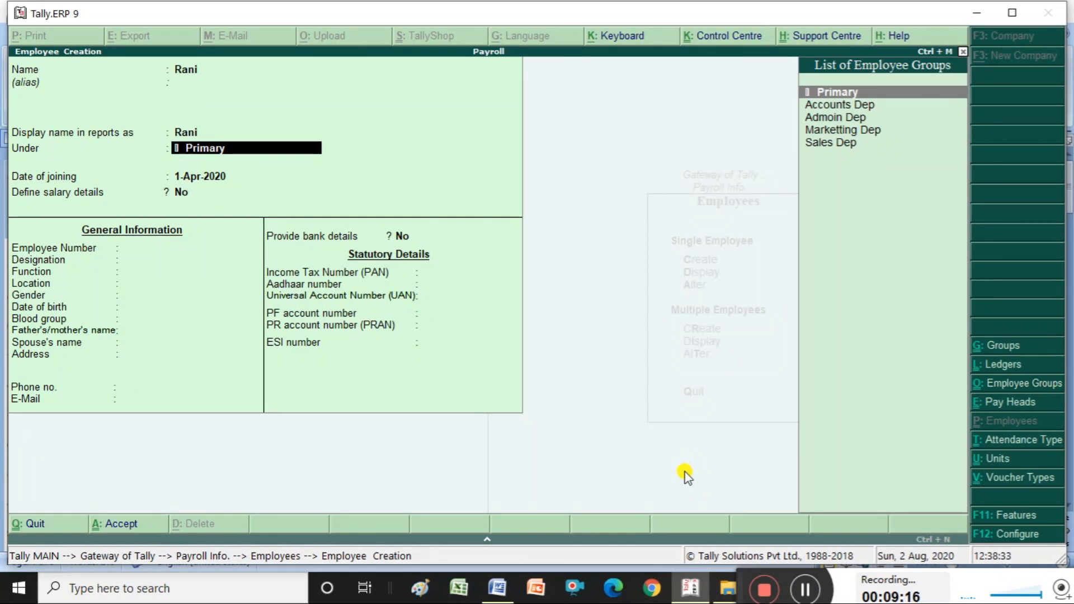
key(Down)
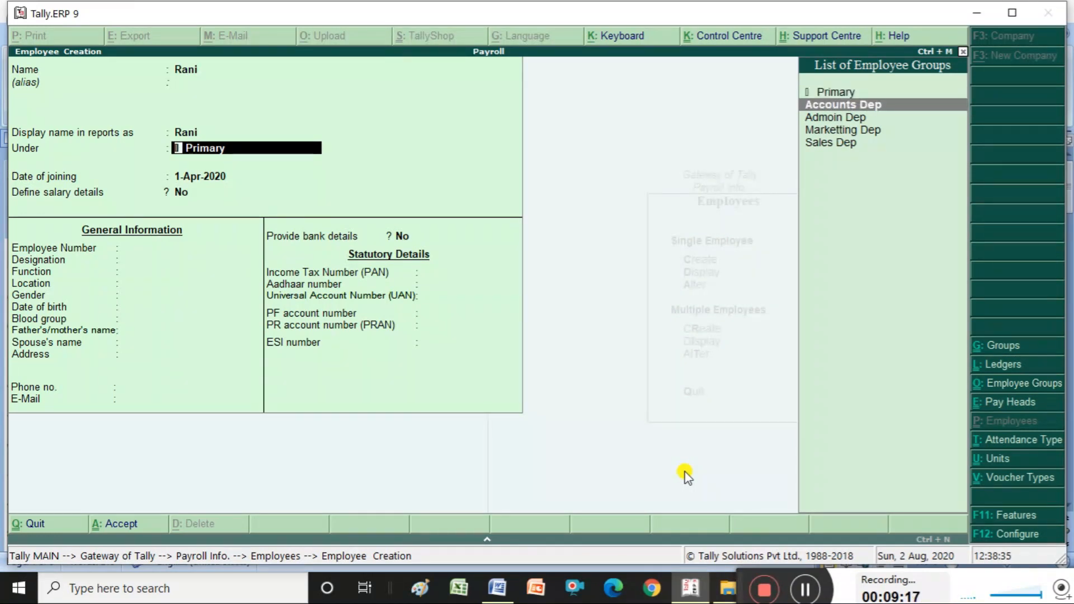
key(Return)
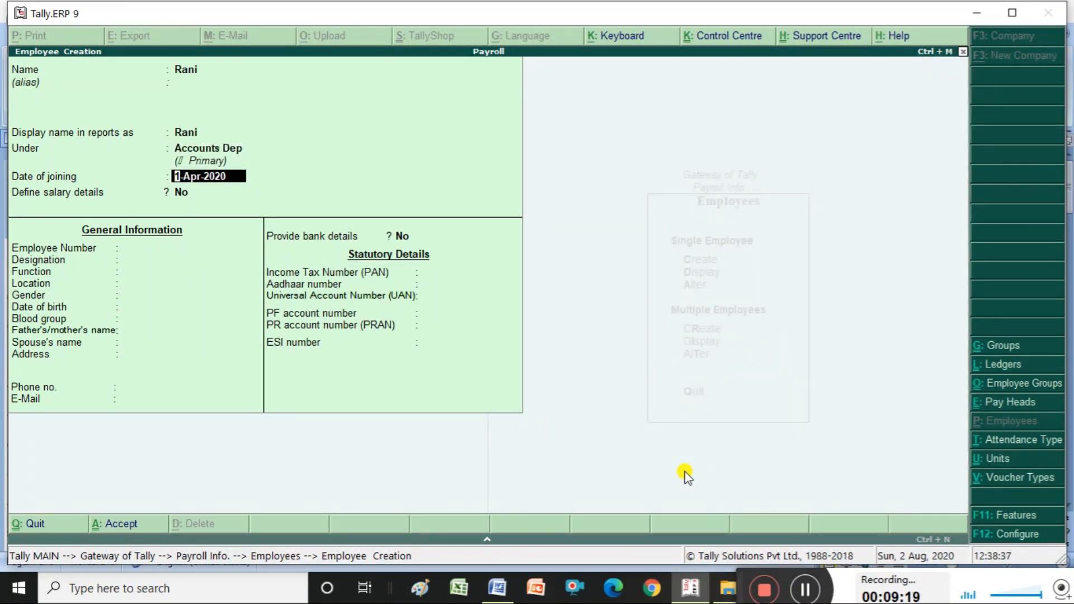
key(Return)
key(Return)
text(2)
key(Return)
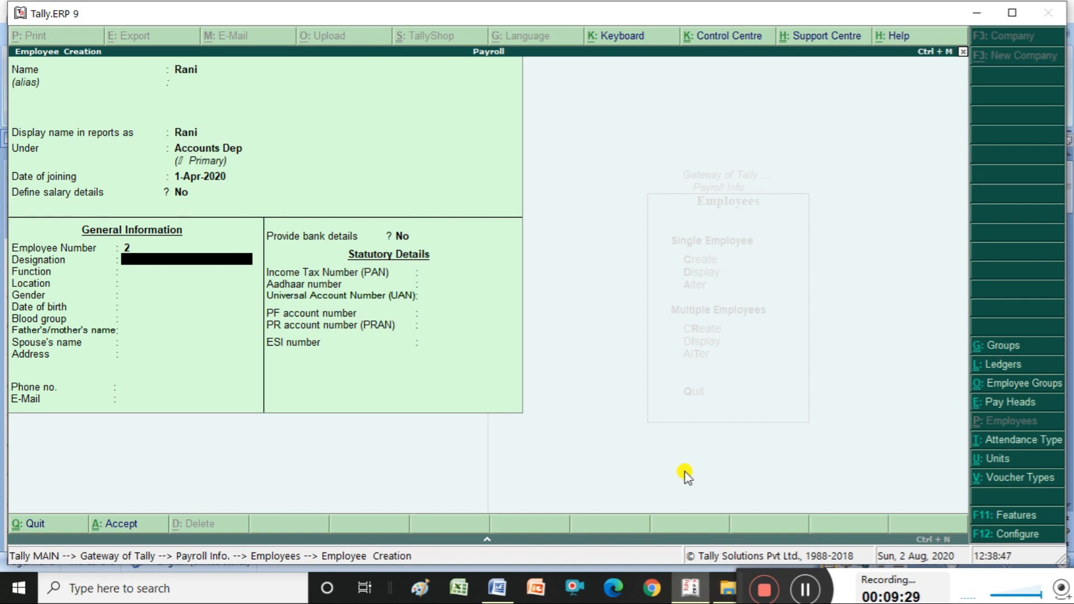
- Set designation Accounts Managar, location Jayanagar, Female, blood group A2B Positive, and enable bank details
text(Accounts Managa)
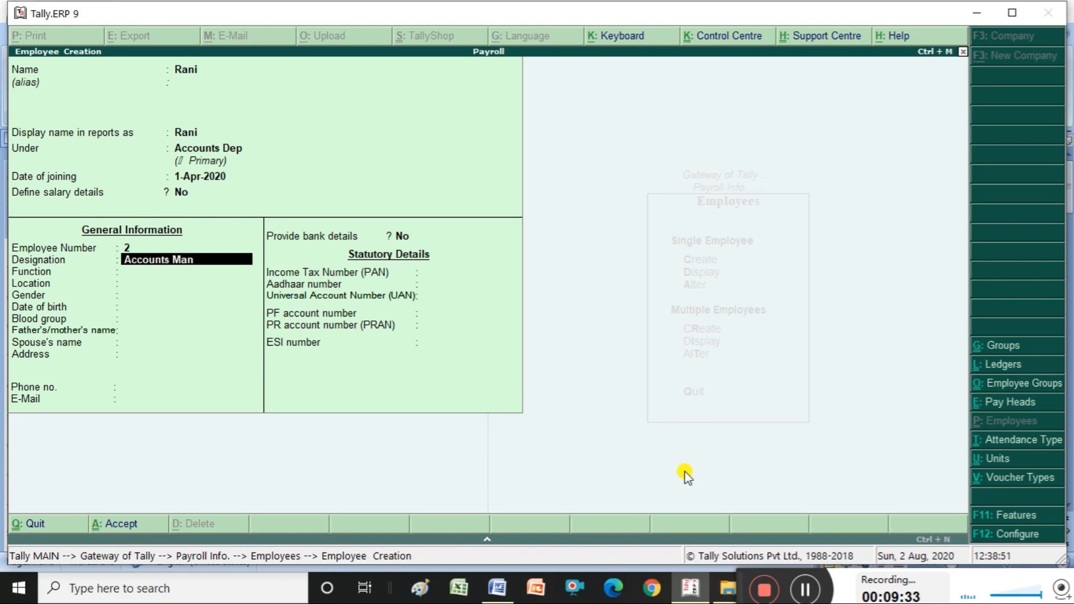
key(Return)
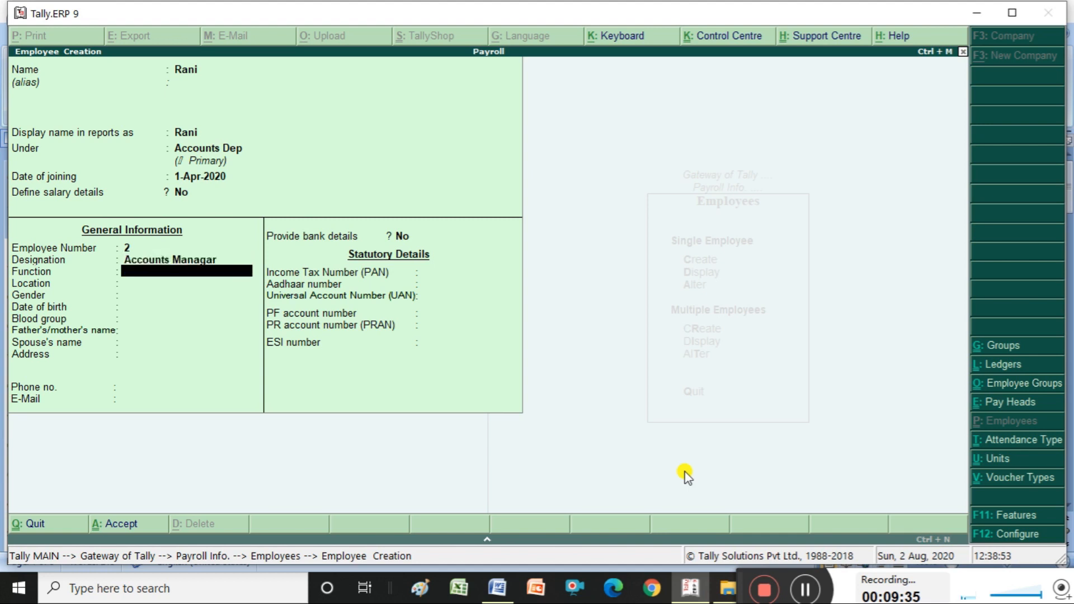
key(Return)
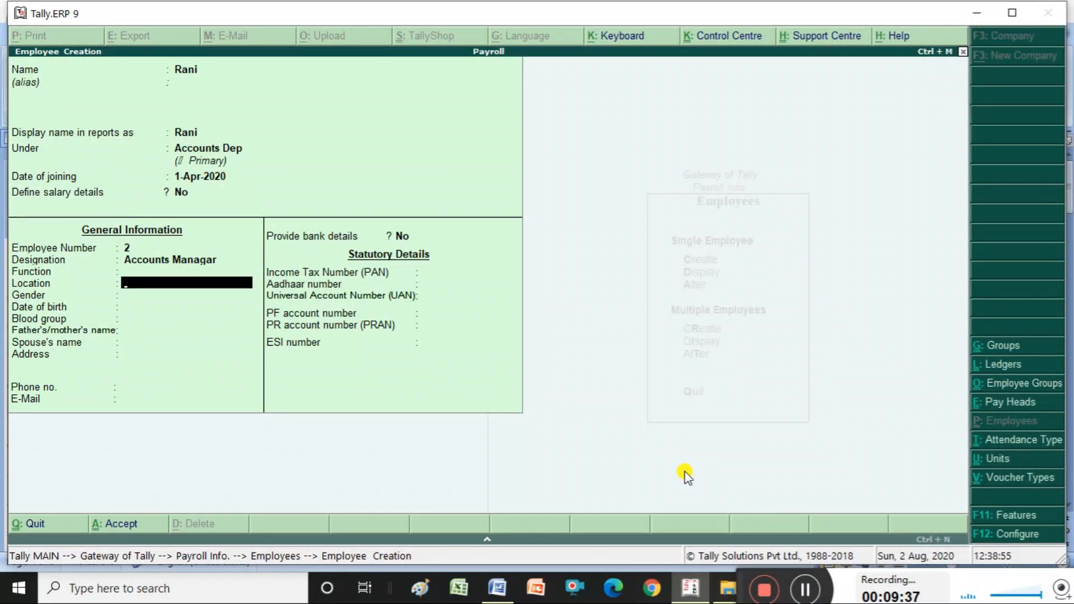
text(Jayanagar)
key(Return)
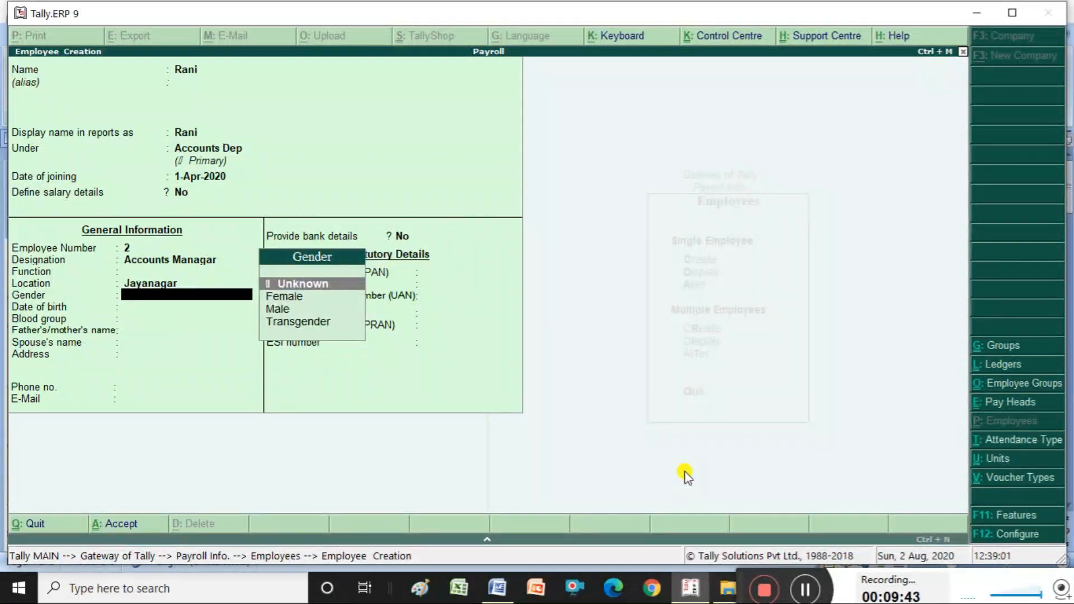
key(Down)
key(Return)
key(Return)
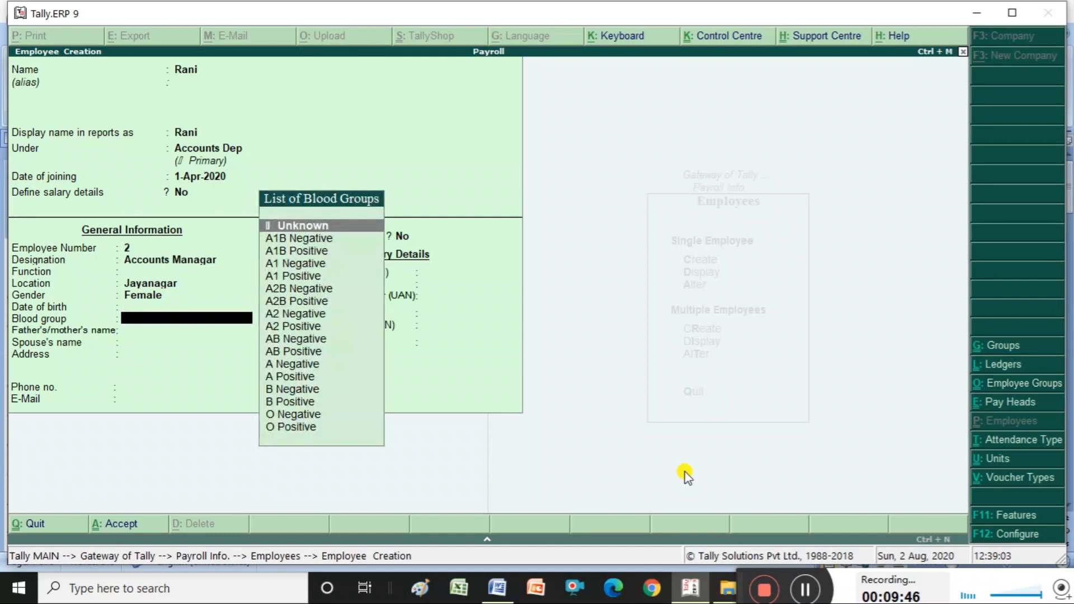
key(Down)
key(Down)
key(Down)
key(Down)
key(Down)
key(Down)
key(Return)
key(Return)
key(Return)
key(Return)
key(Return)
key(Return)
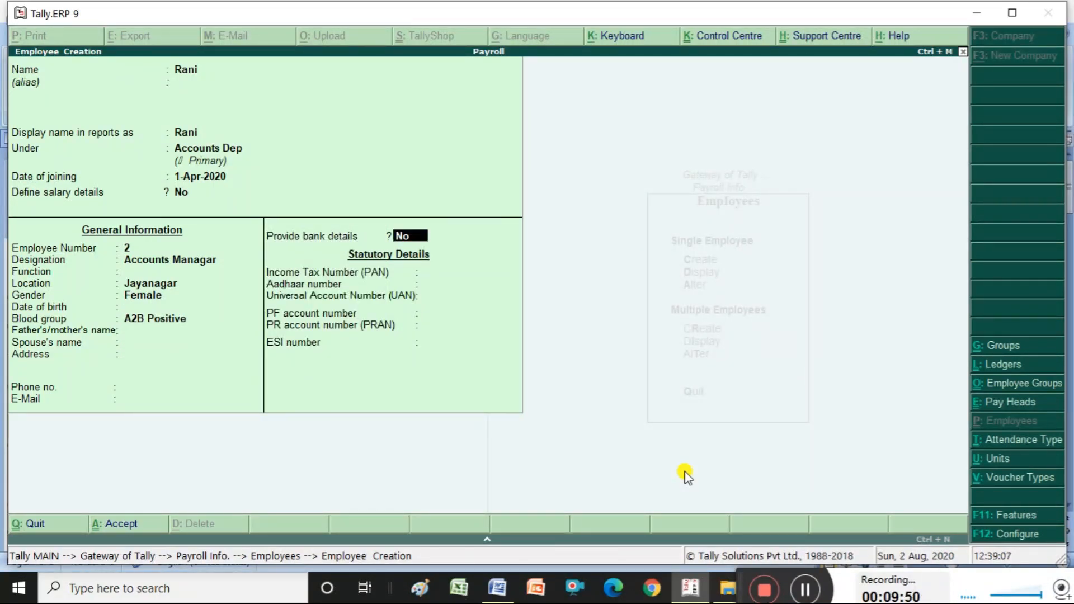
key(y)
key(Return)
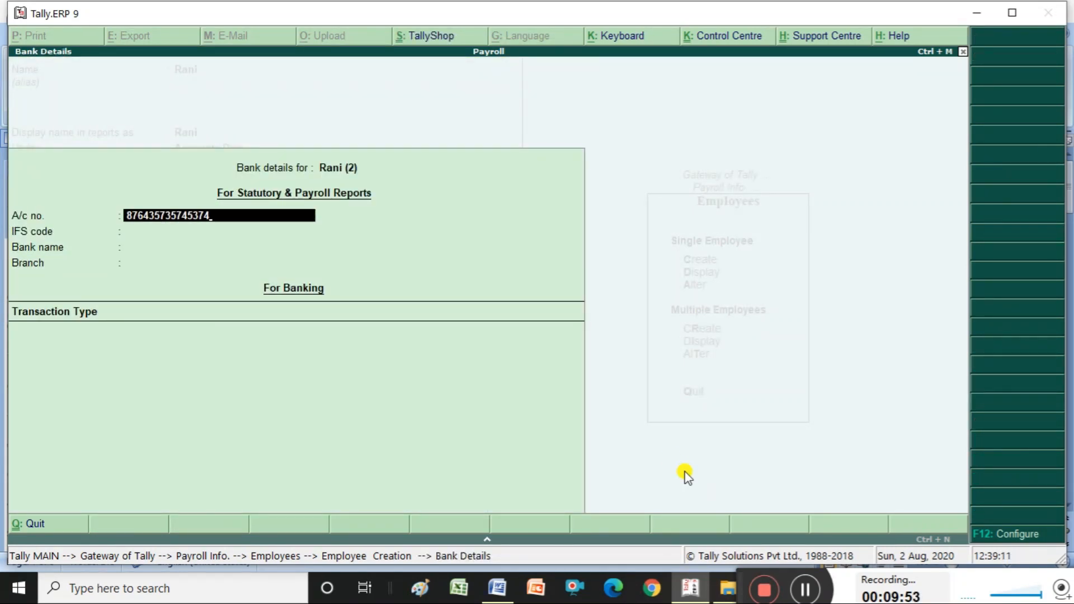
- Enter the second employee's bank account number and IFS code, dismissing the invalid IFS code warning
key(Return)
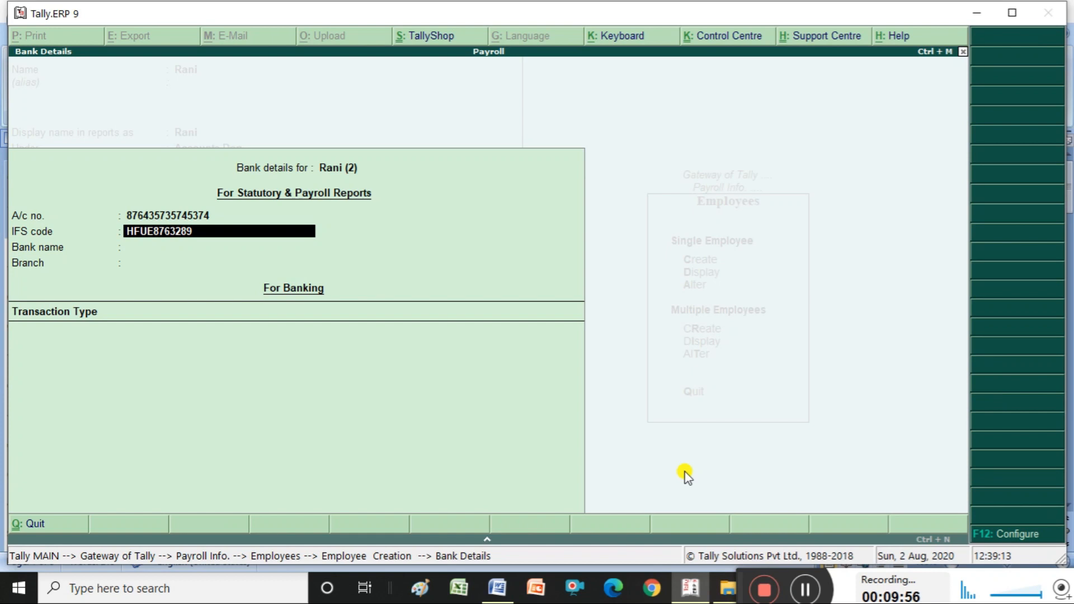
key(Return)
key(Return)
key(Down)
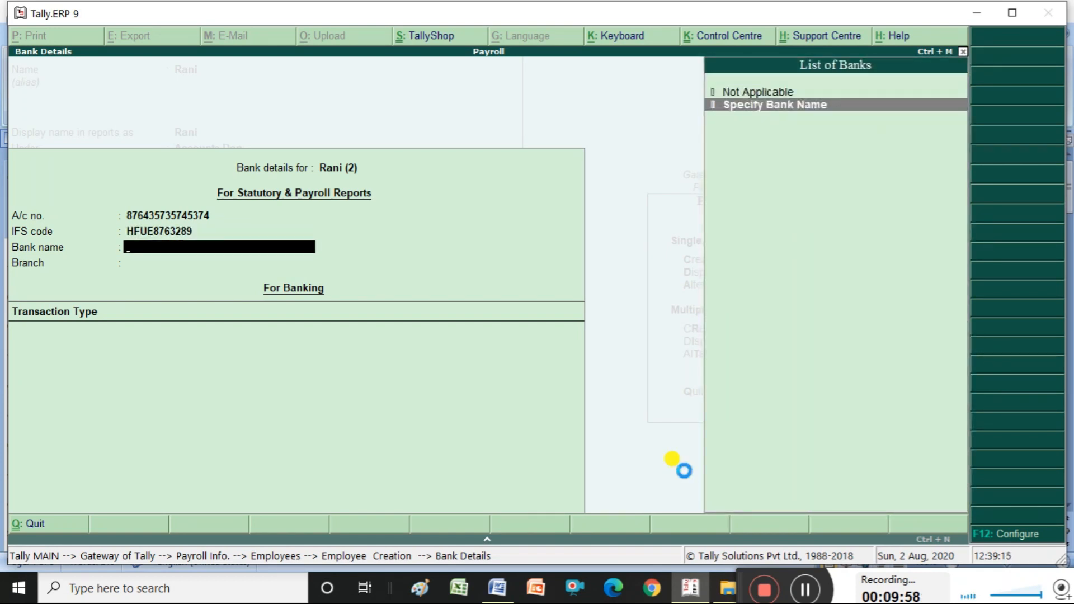
key(Return)
- Set bank Sbi, branch Jayanagar, Cheque crossed A/c Payee, and proceed to save the employee
text(Sbi)
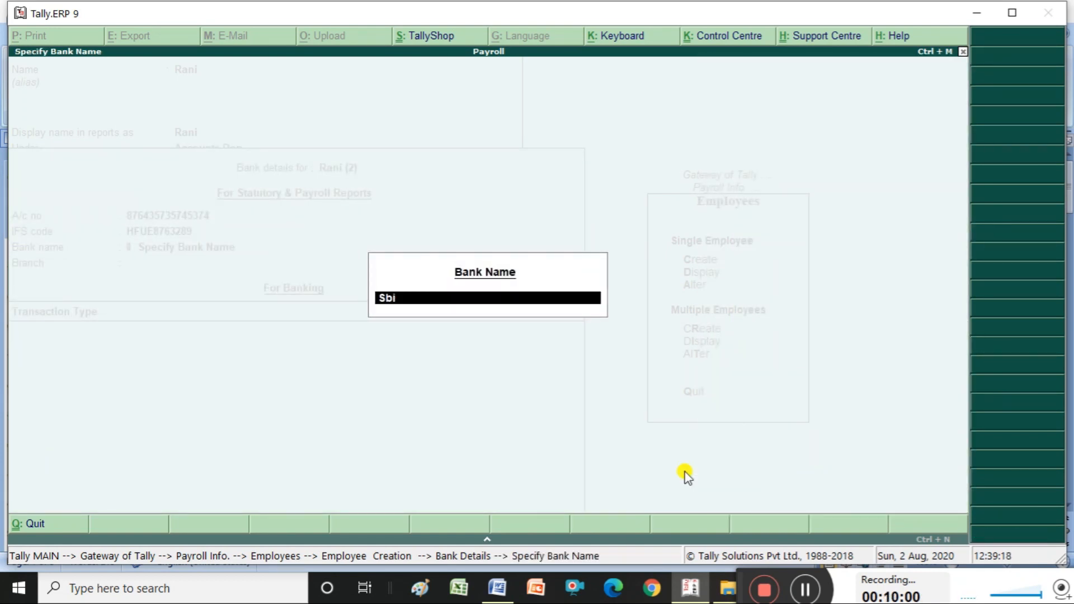
key(Return)
text(Jayanagar)
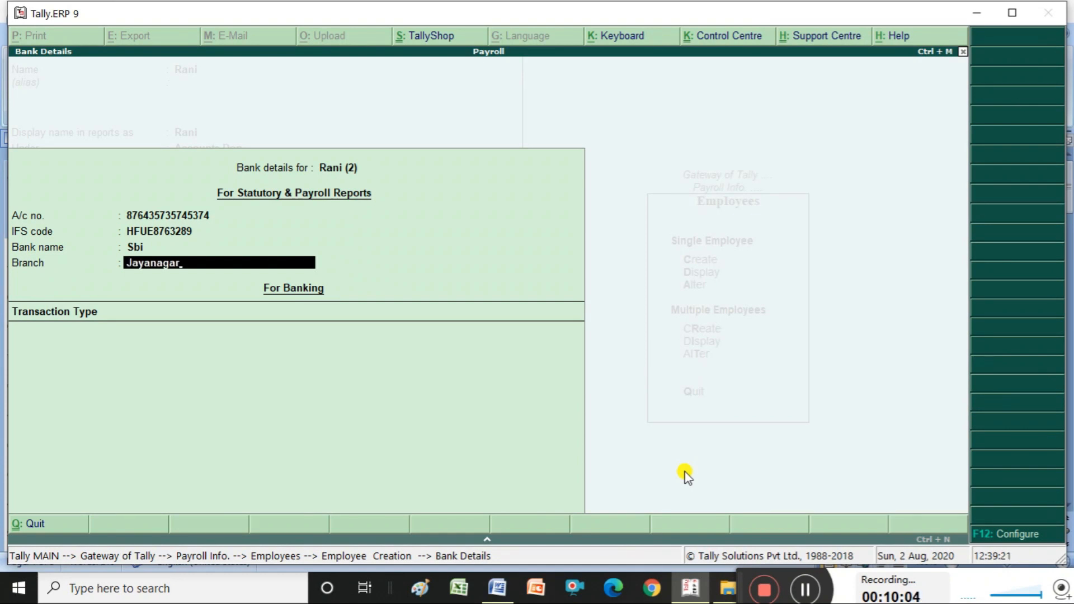
key(Return)
key(Down)
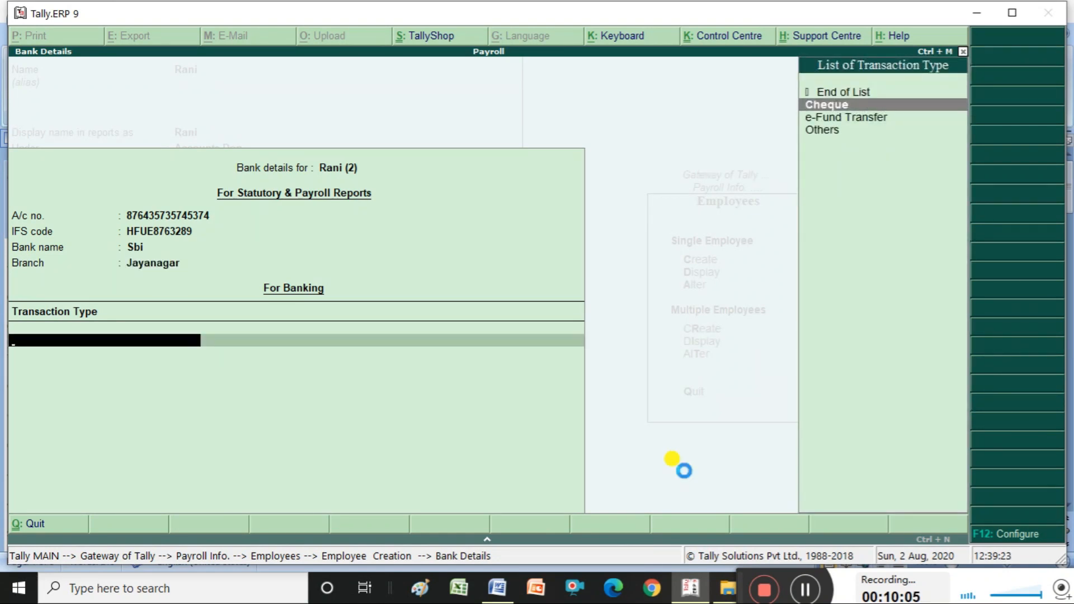
key(Return)
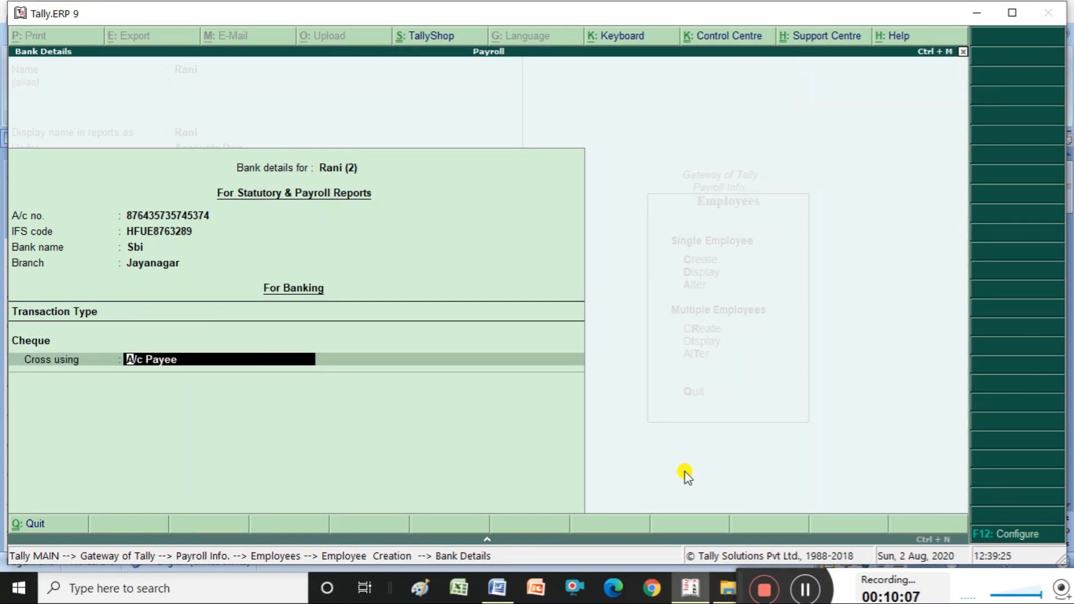
key(Return)
key(Return)
key(Return)
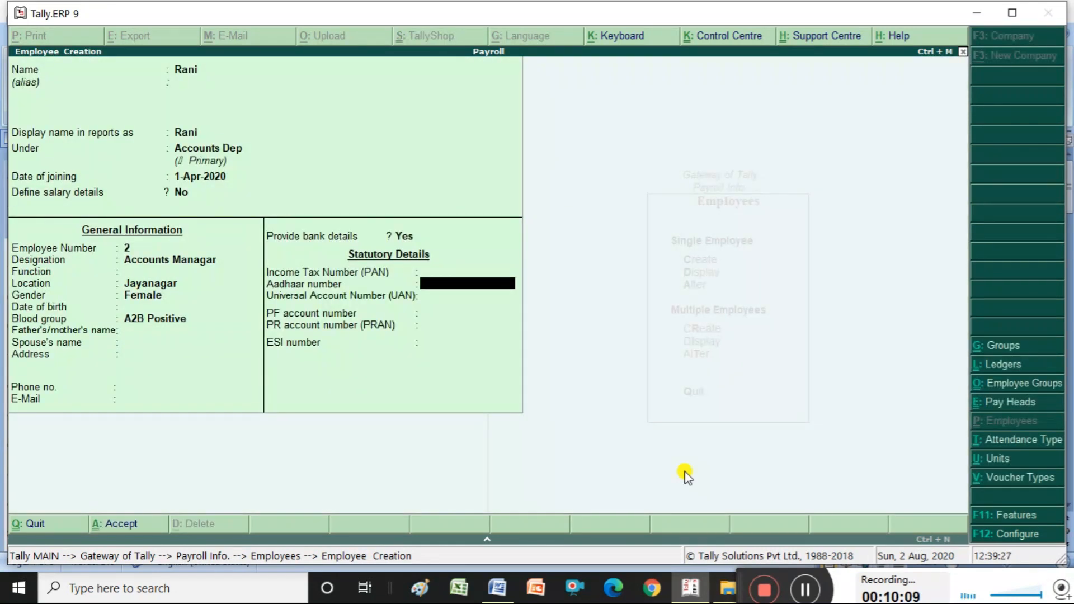
key(Return)
key(Return)
key(Return)
key(Return)
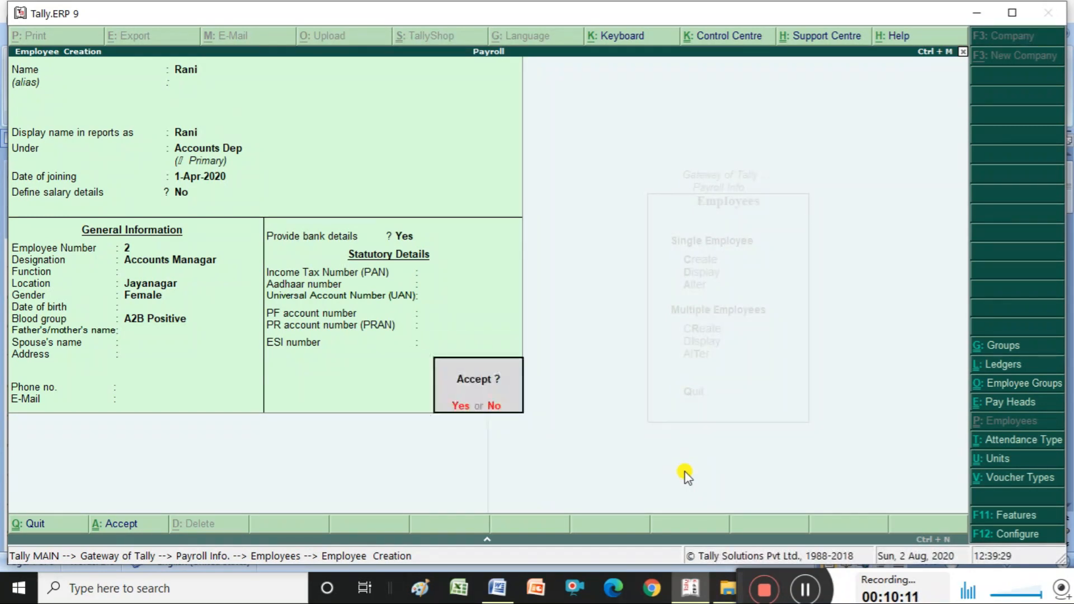
key(Return)
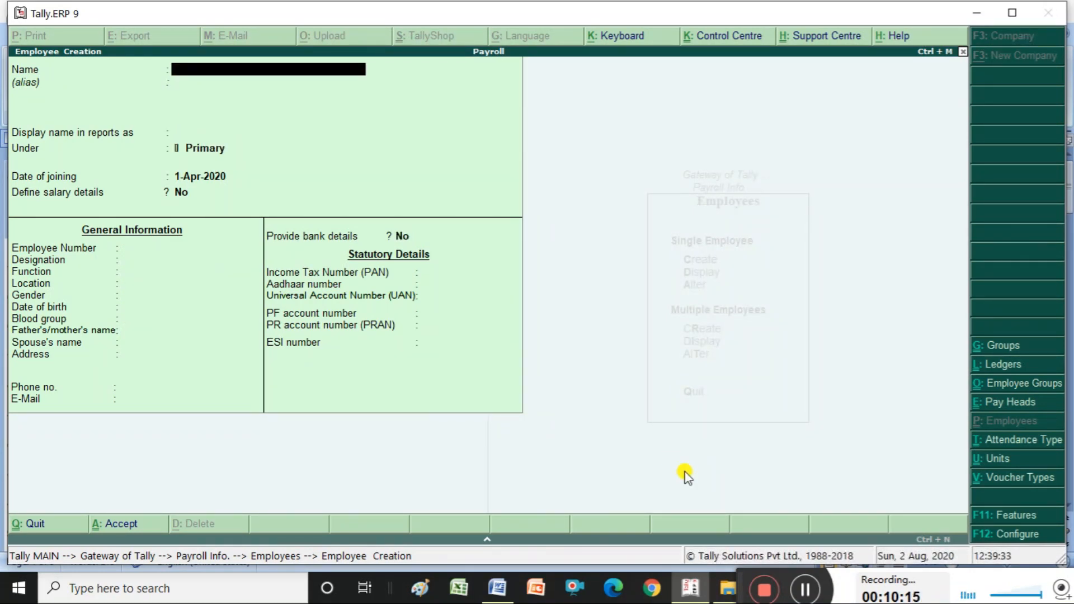
- Quit employee creation and view the saved Accounts Dep employee record
key(Escape)
key(Return)
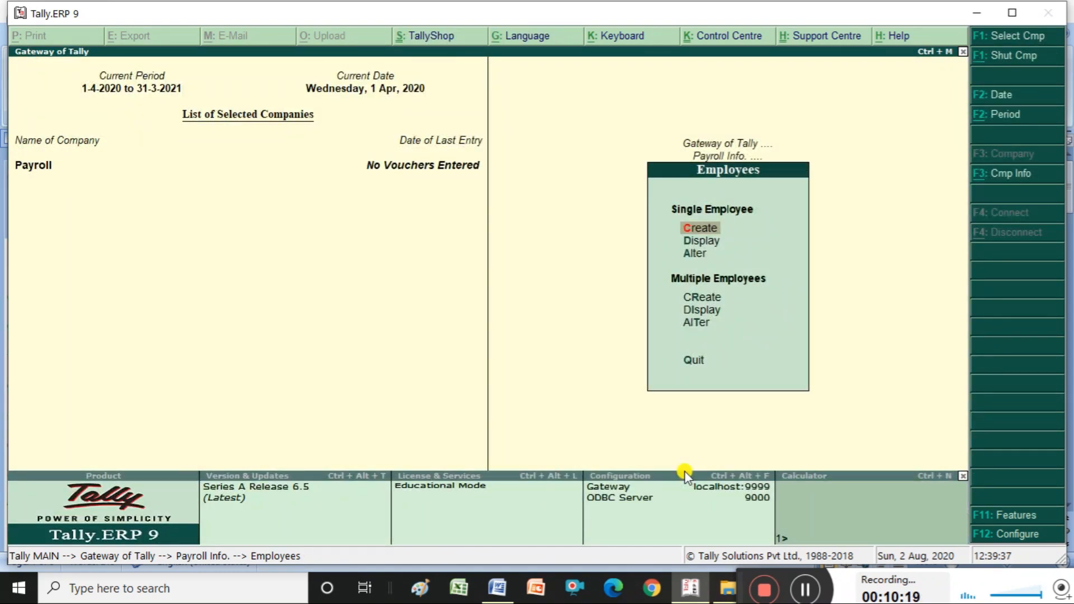
key(Down)
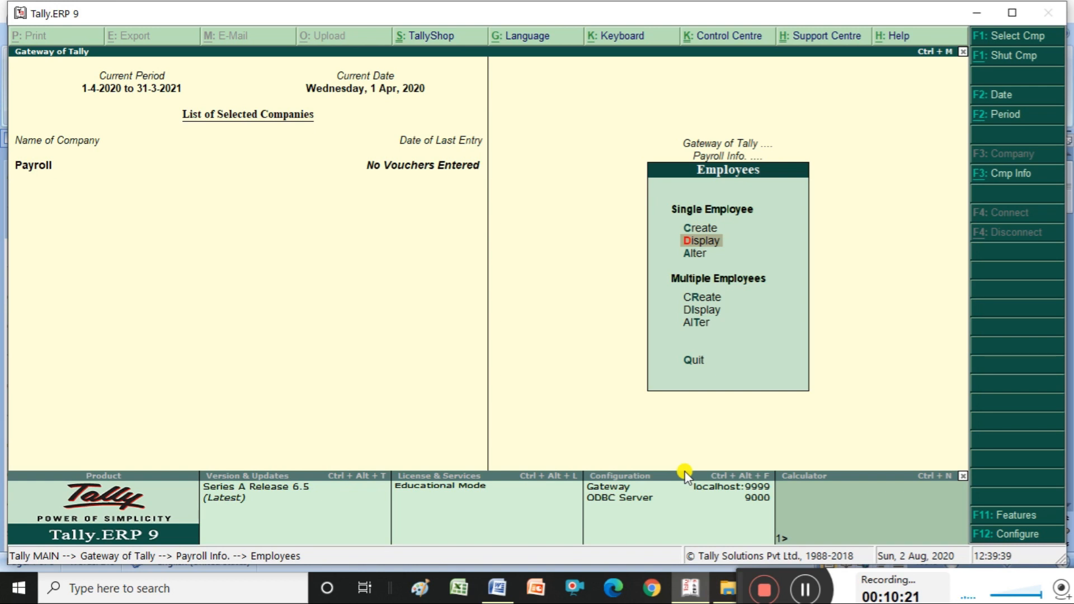
key(Return)
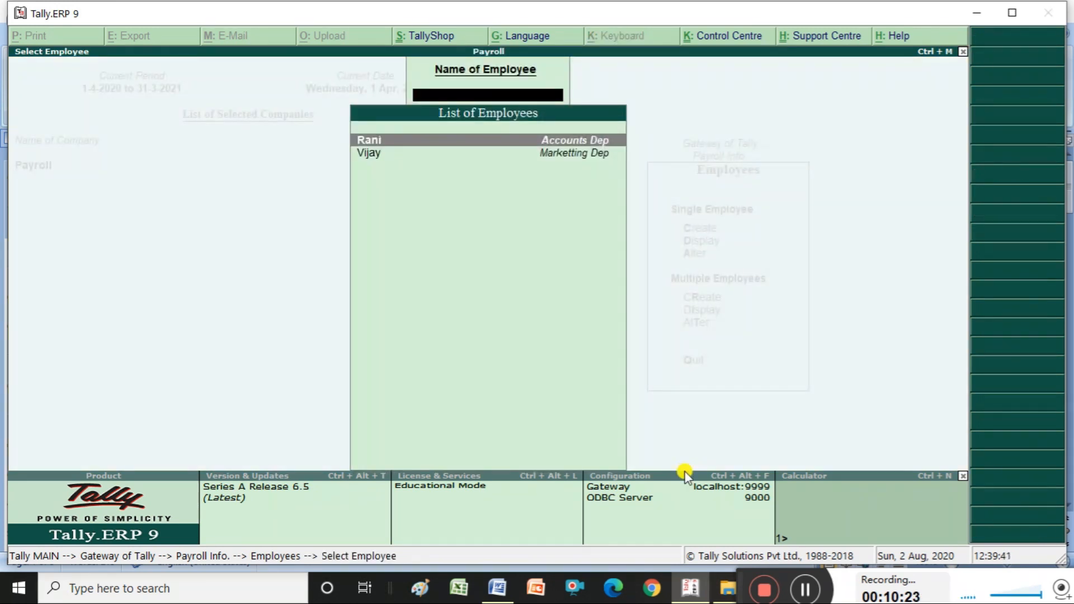
key(Return)
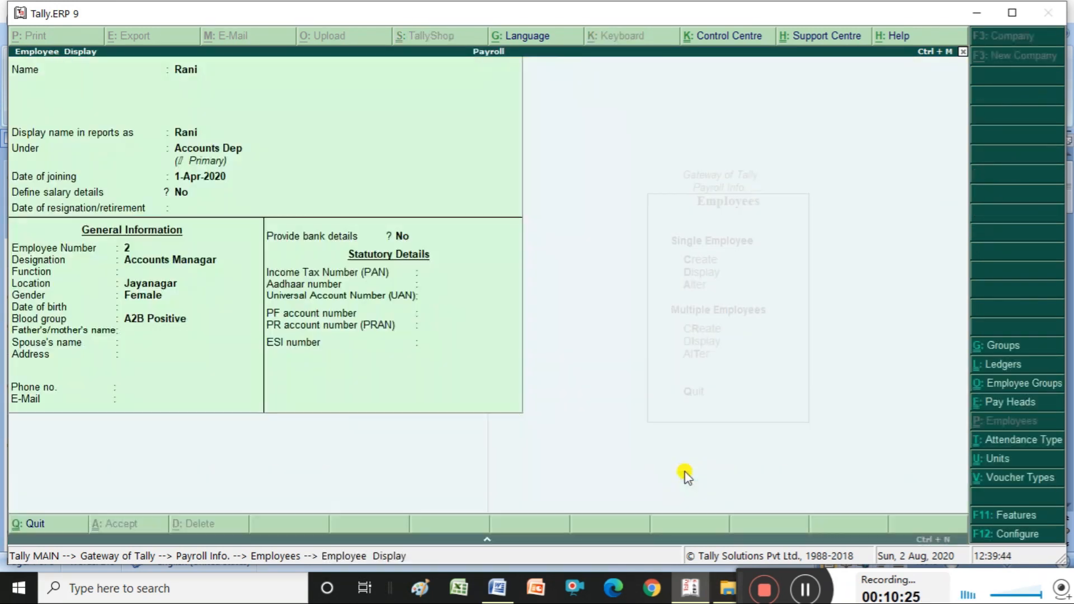
key(Escape)
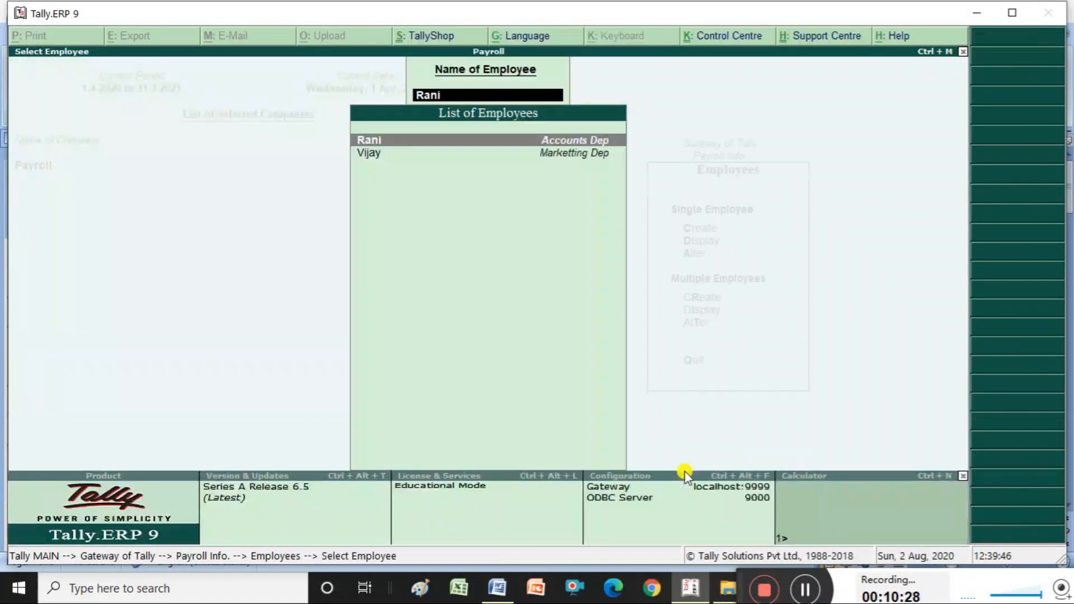
key(Escape)
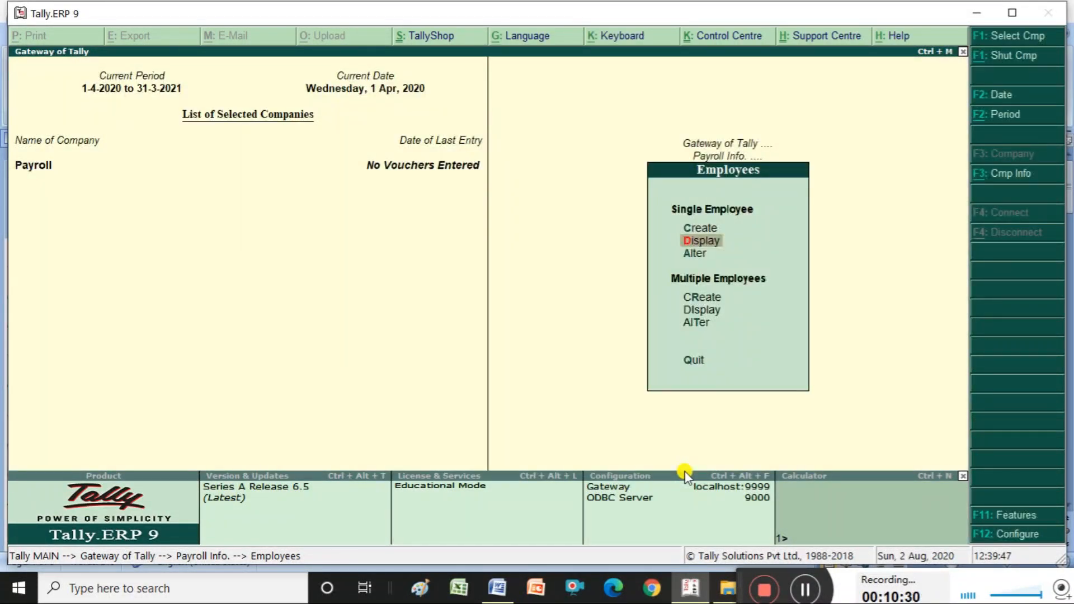
- Open the Accounts Dep employee in Alter without changes, then return to Payroll Info at Units (Work)
key(Down)
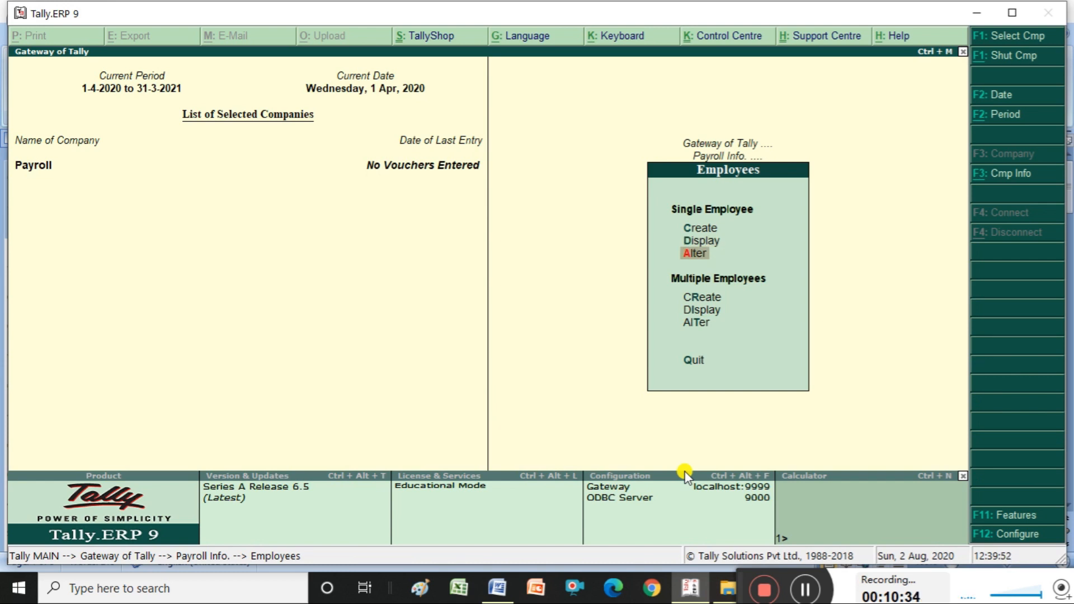
key(Return)
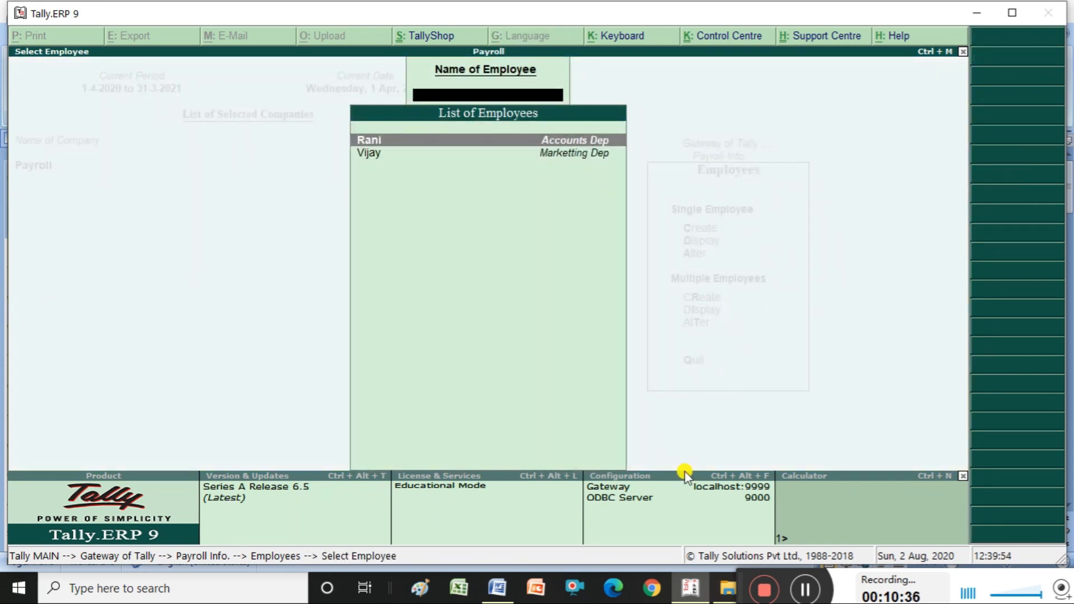
key(Return)
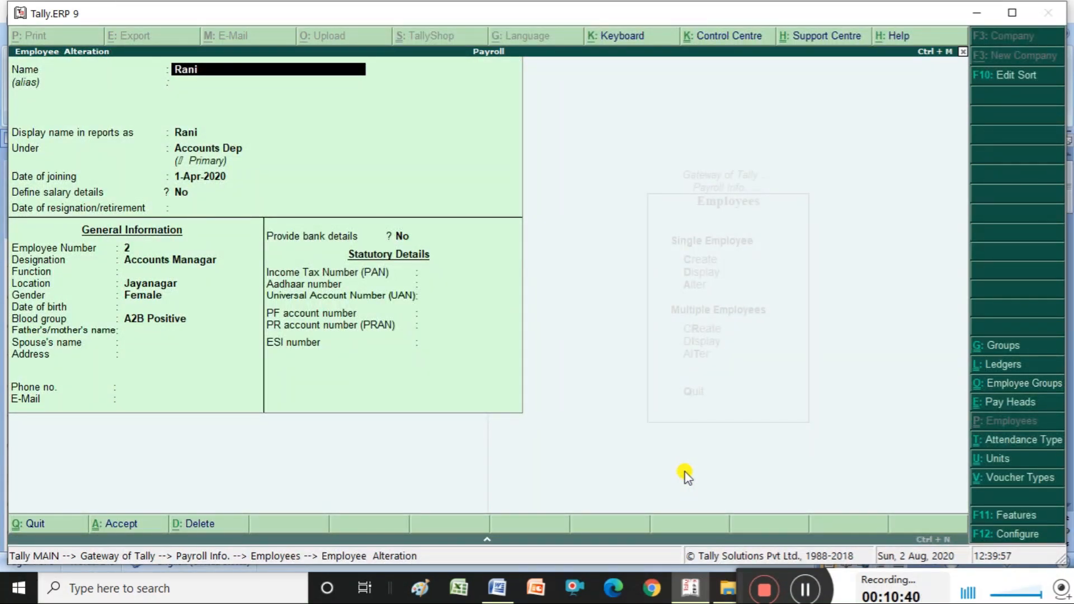
key(Escape)
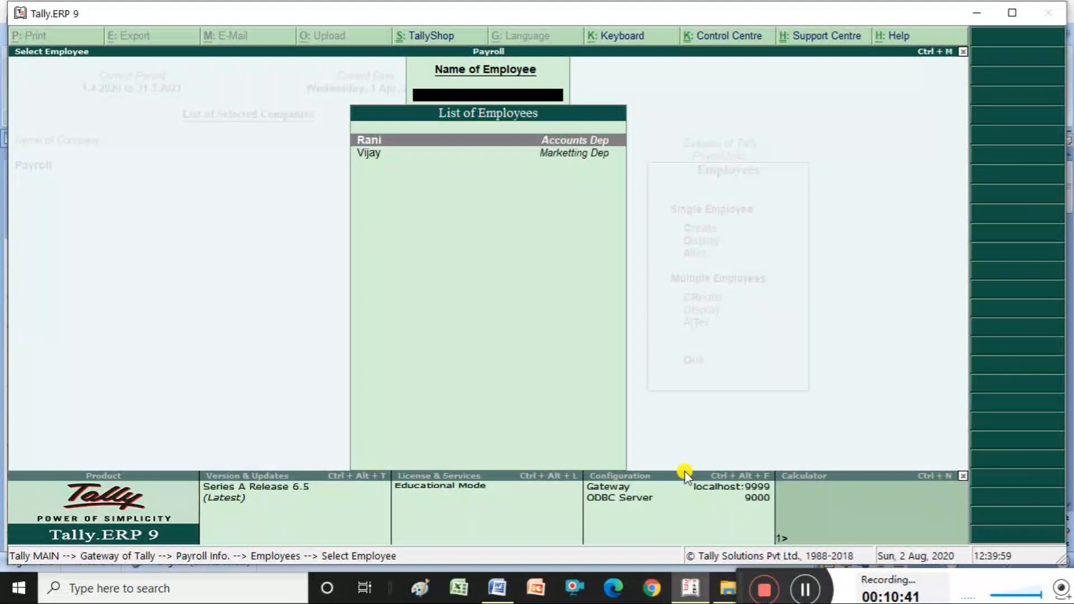
key(Escape)
key(Escape)
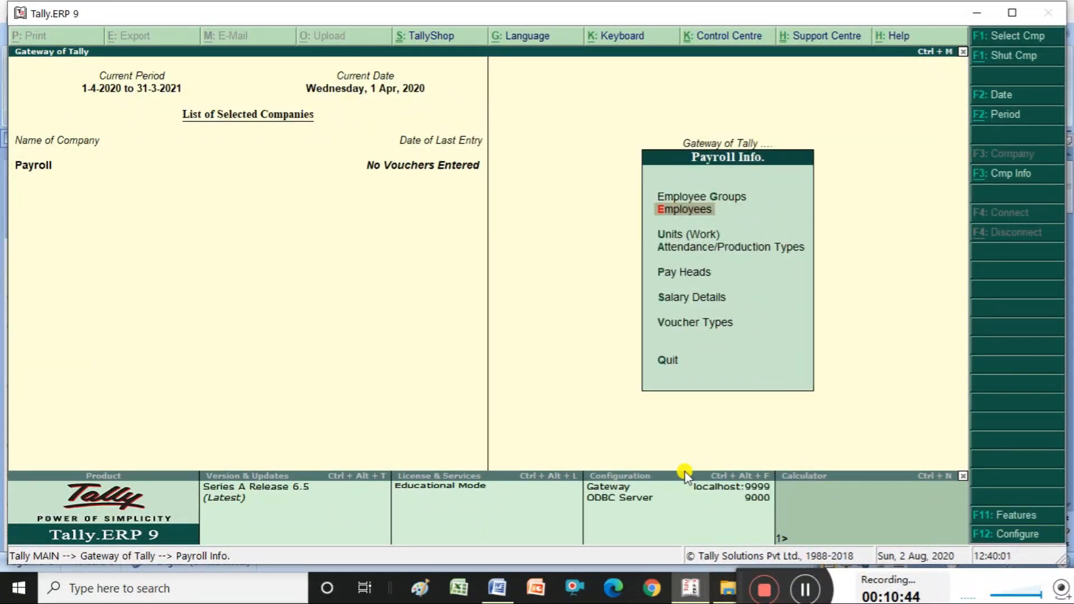
key(Down)
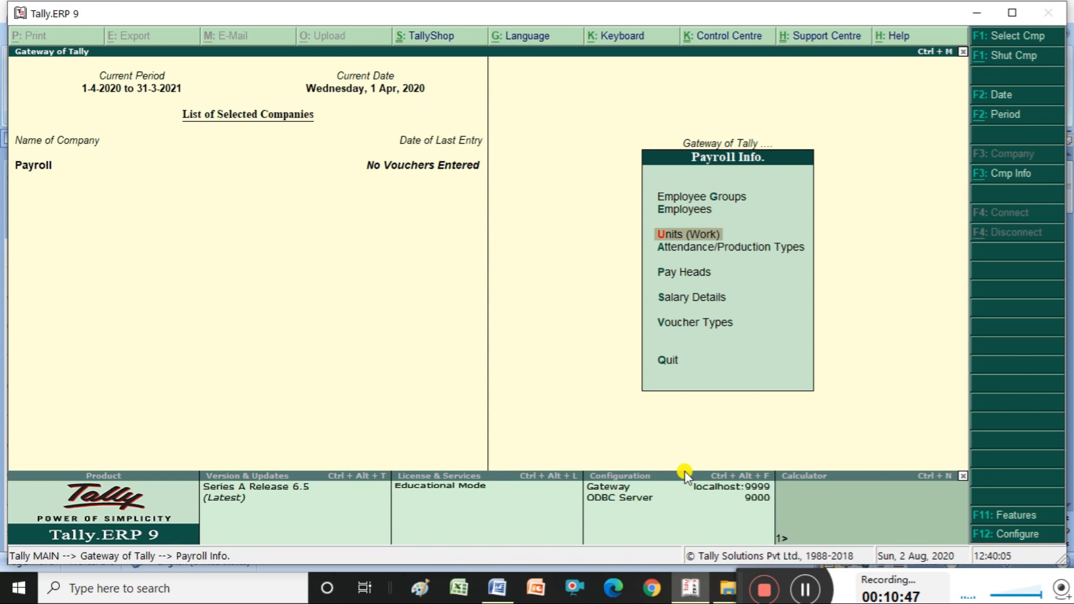
click(504, 590)
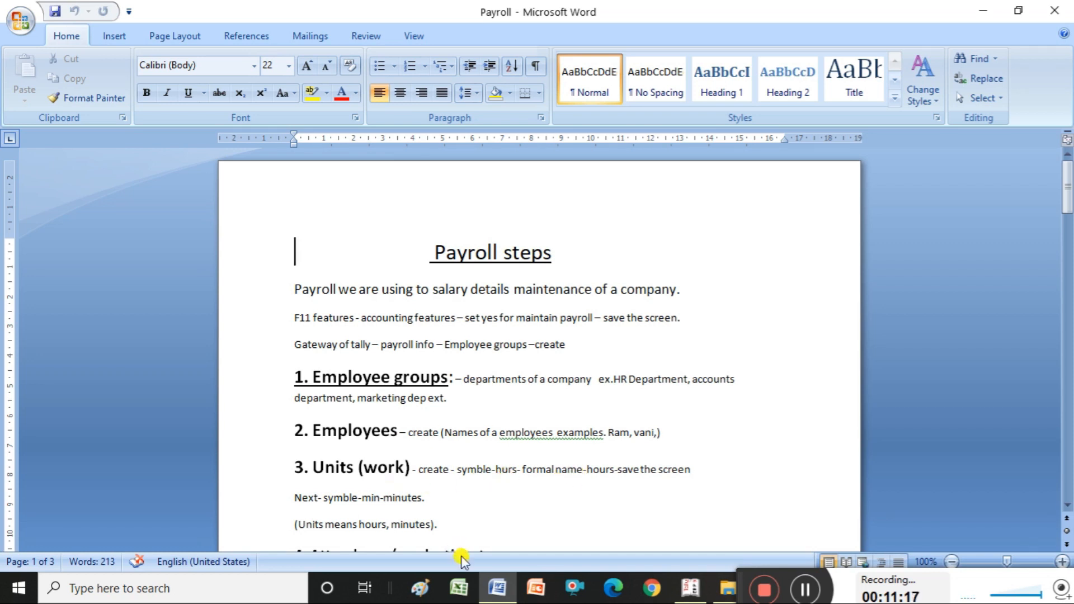
click(691, 582)
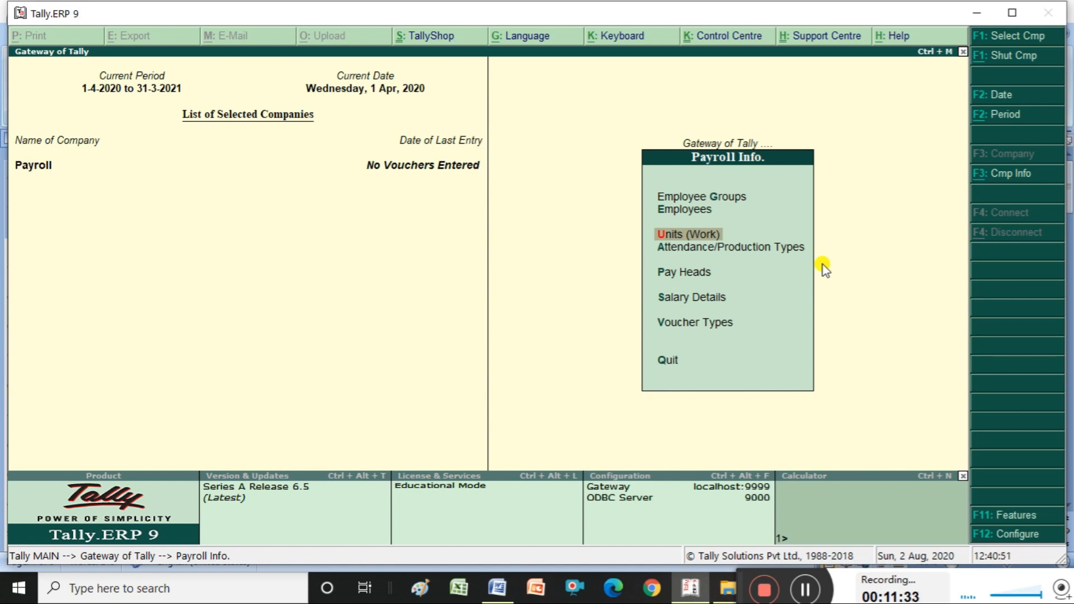
- Create work unit symbol 'hurs' with formal name 'Hours'
key(Return)
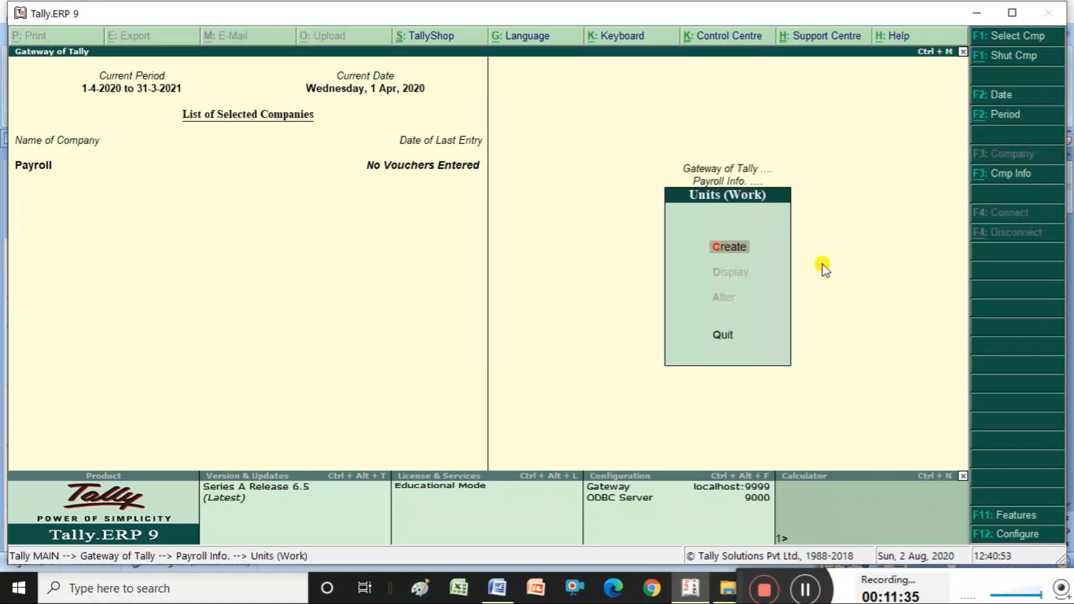
key(Return)
text(hurs)
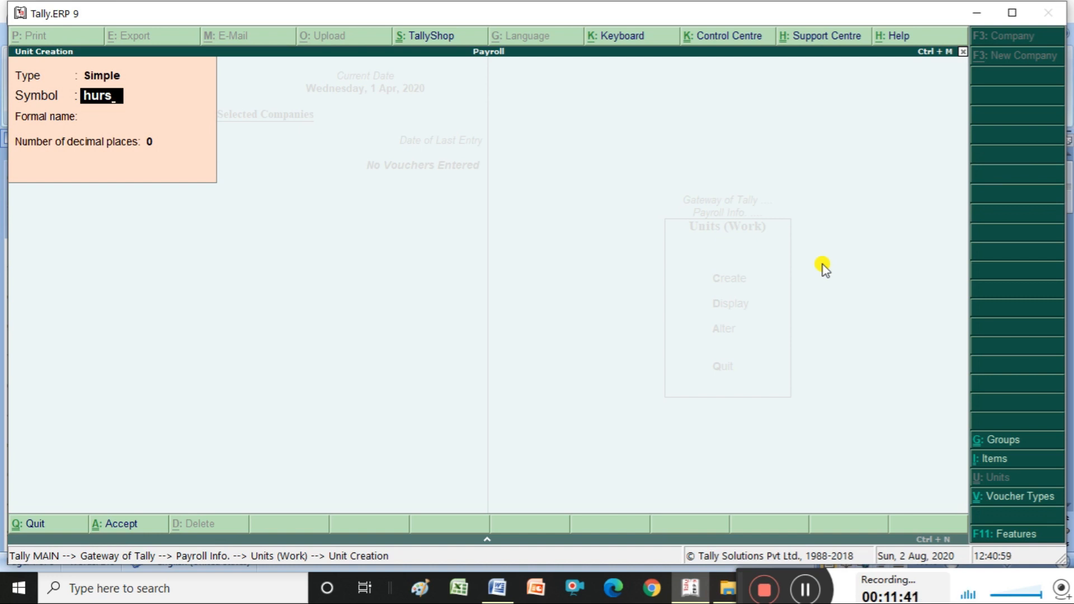
key(Return)
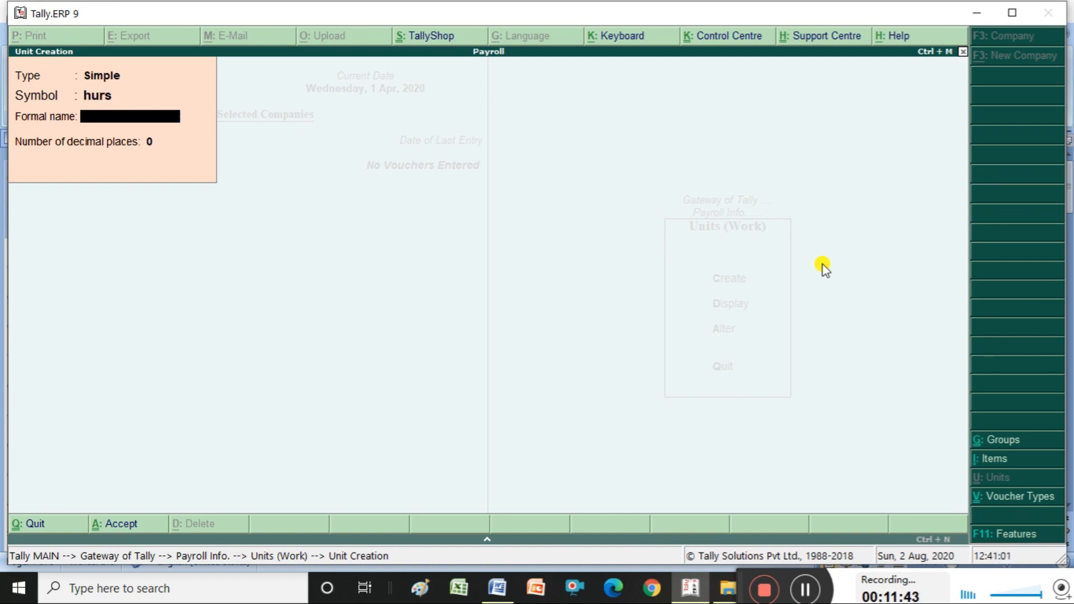
text(Hours)
key(Return)
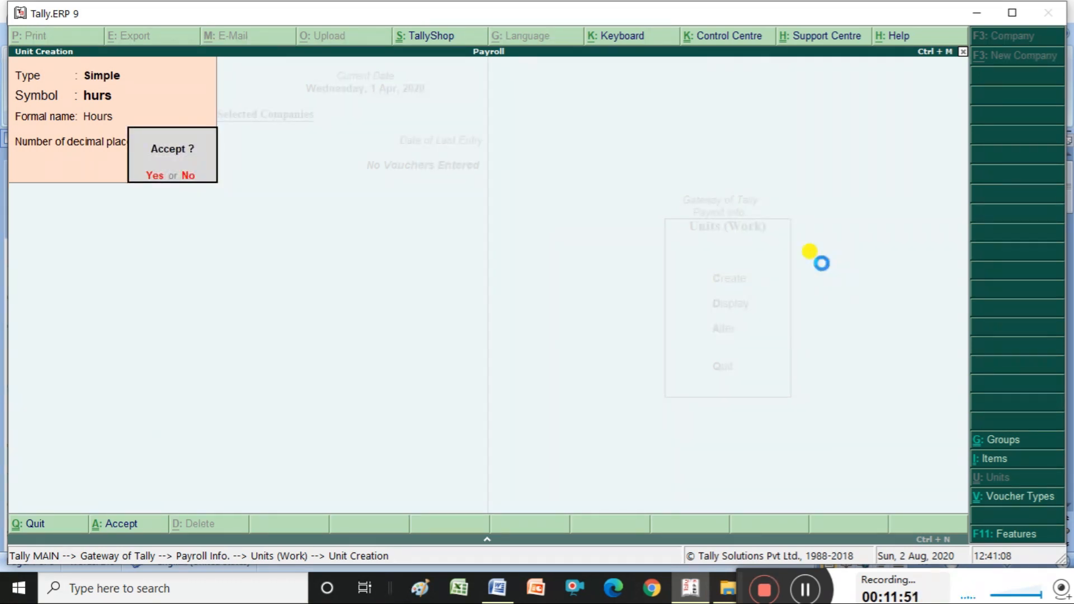
key(Return)
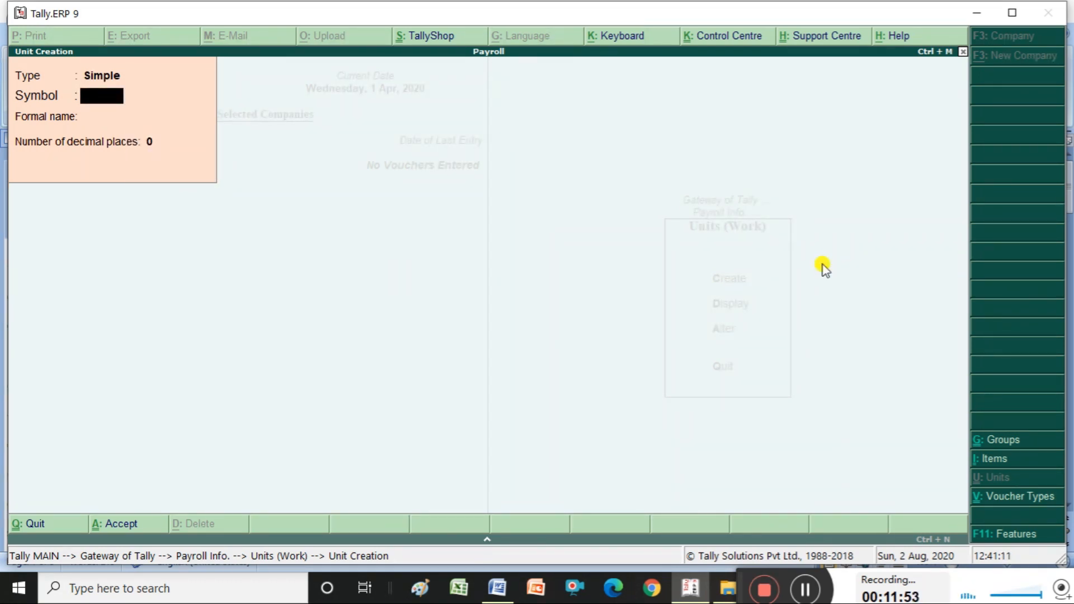
- Create work unit 'mins' with formal name 'Minutes' and 0 decimal places
text(mins)
key(Return)
text(Minutes)
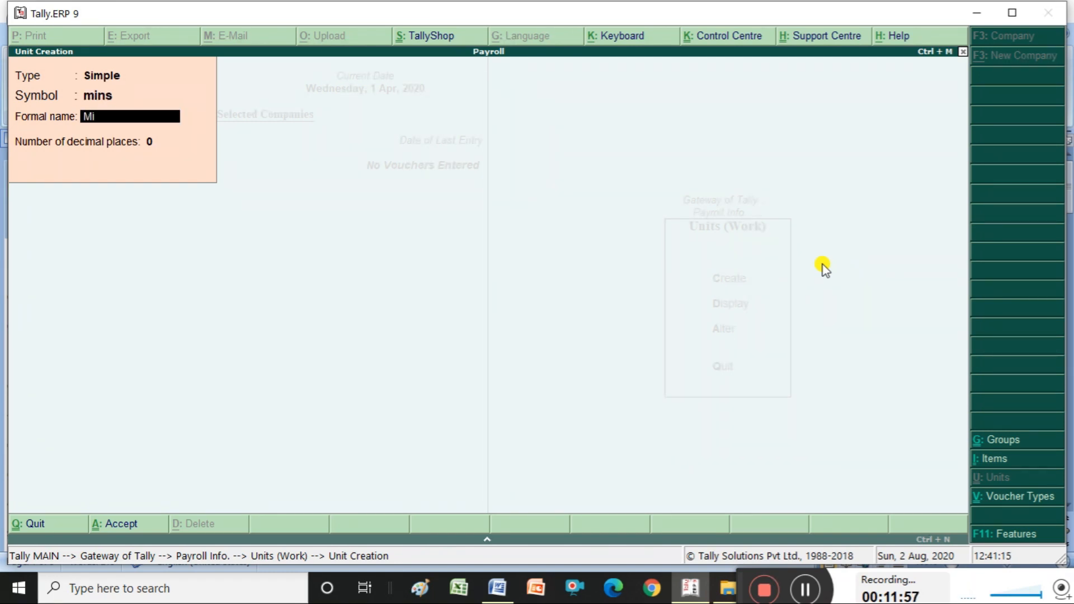
key(Return)
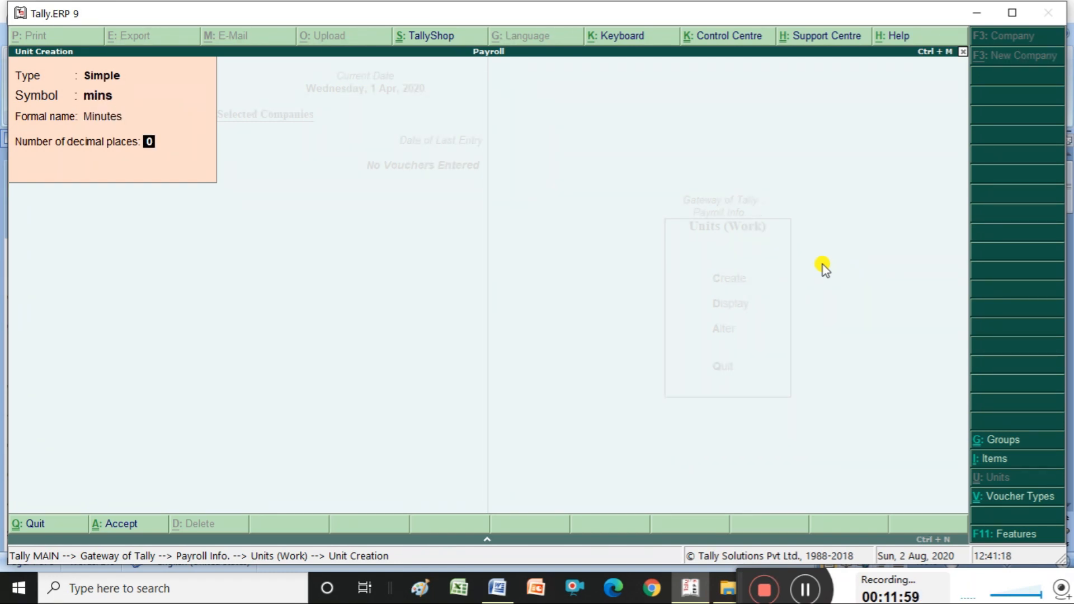
key(Return)
key(Return)
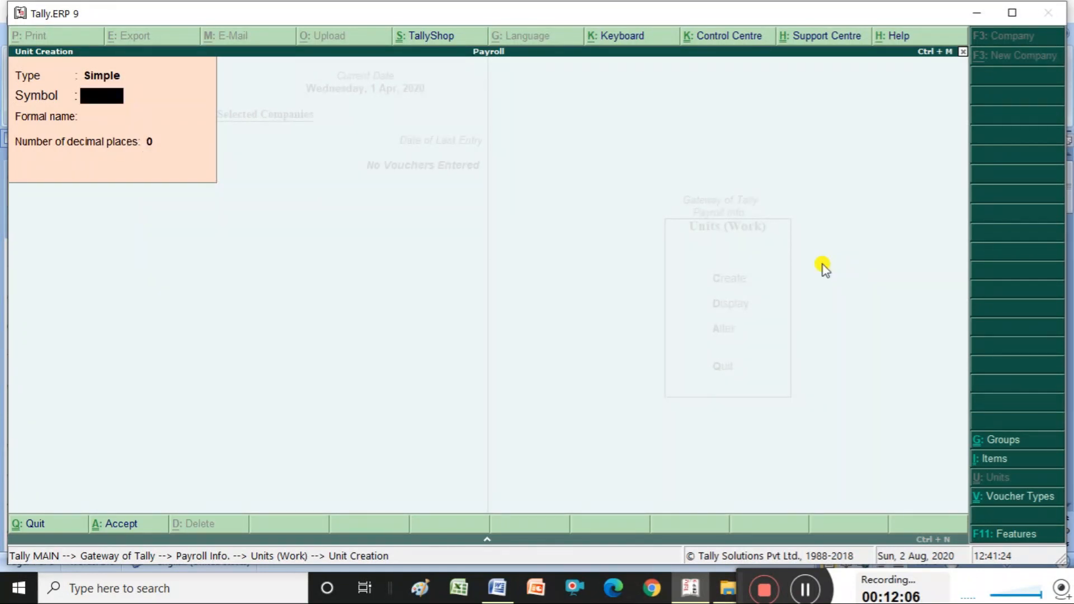
key(Escape)
key(Return)
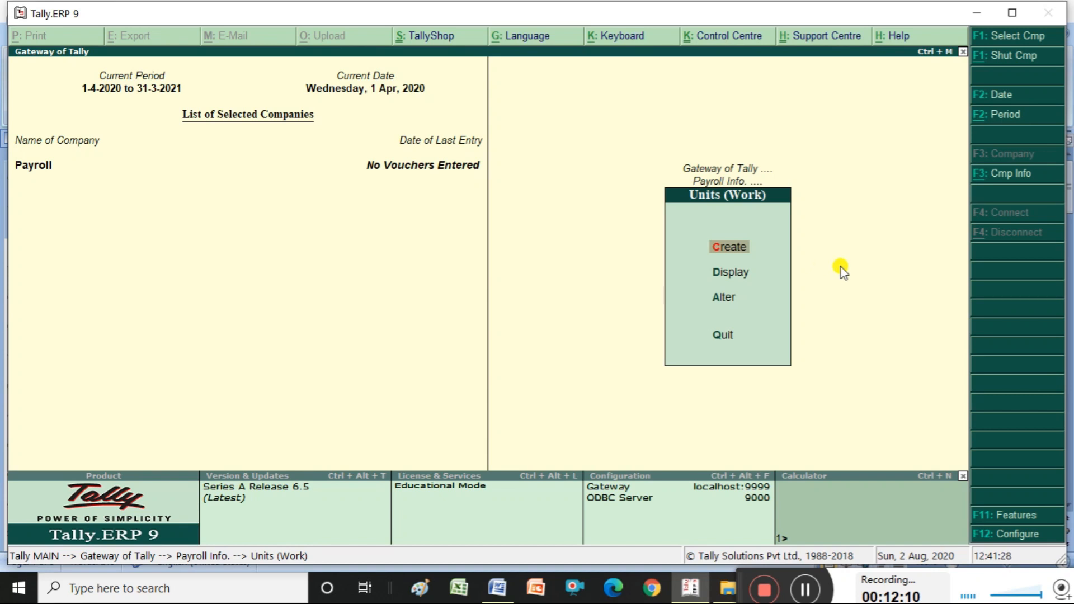
click(806, 589)
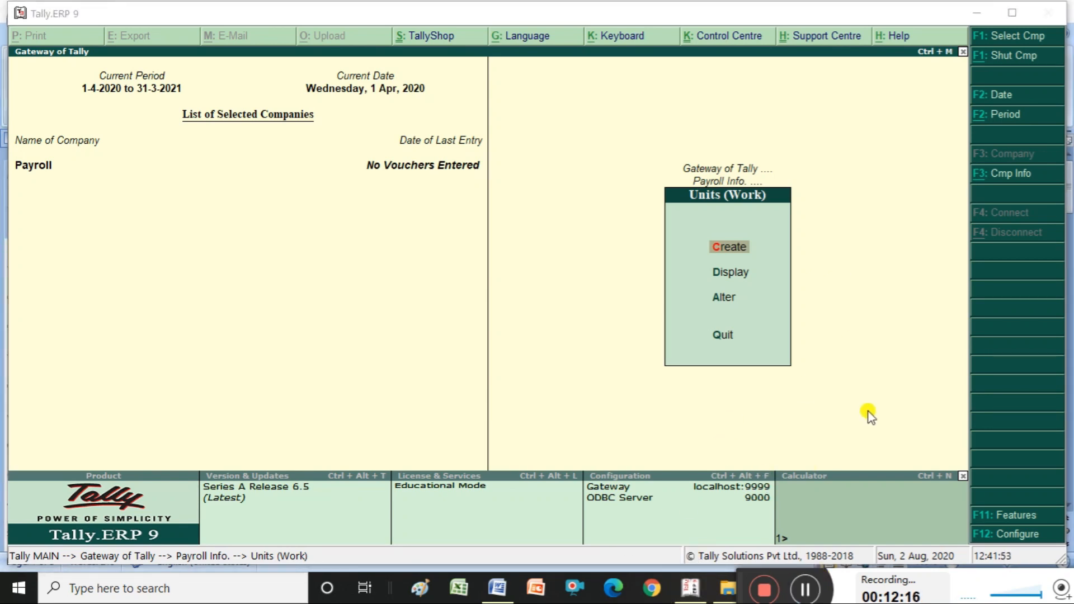
- Display the hurs work unit
click(736, 277)
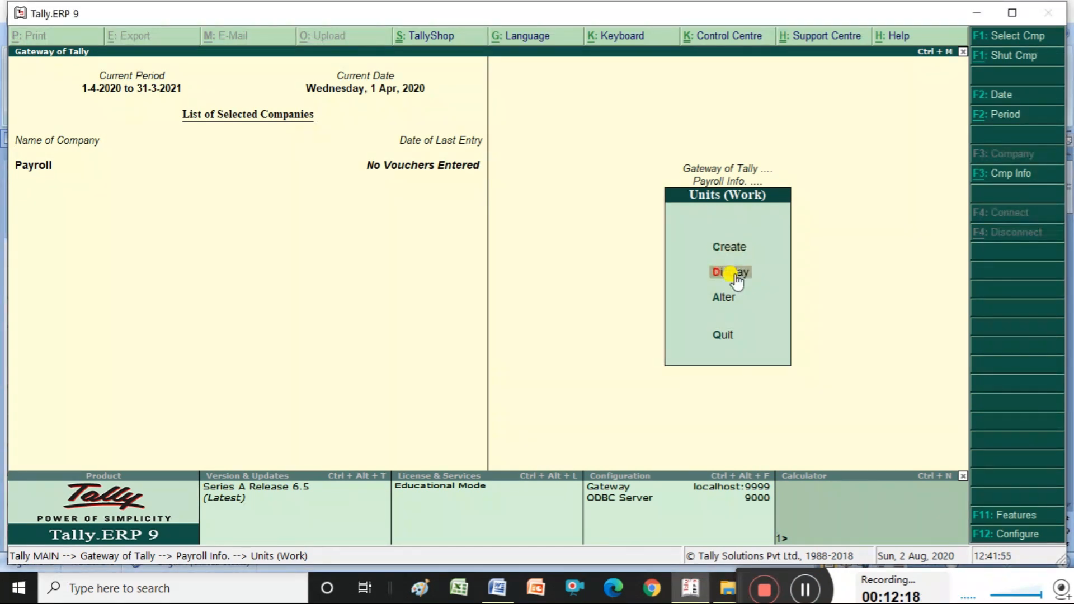
click(735, 274)
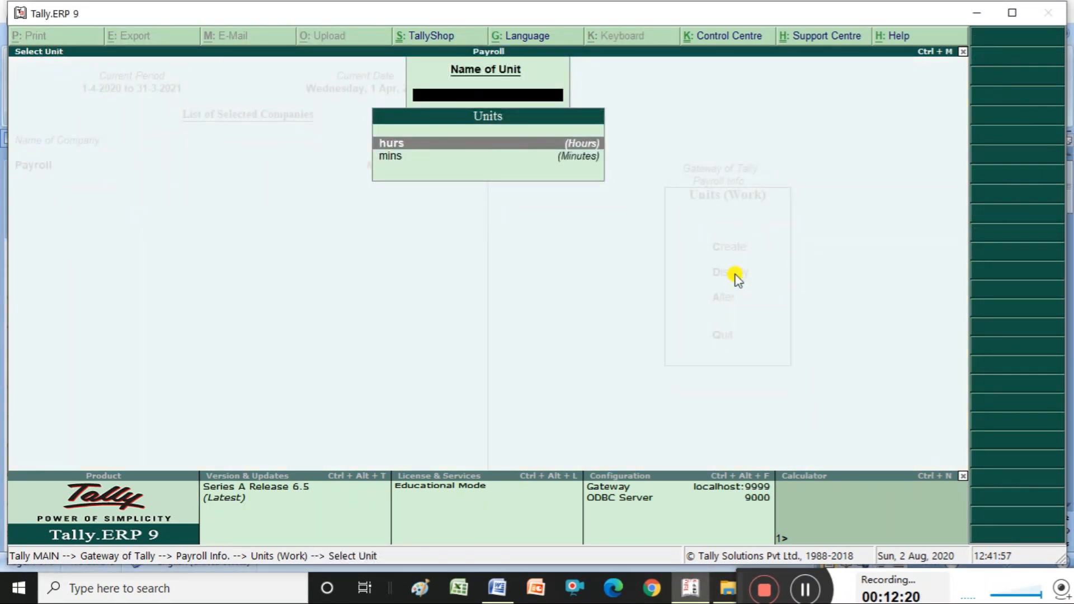
key(Return)
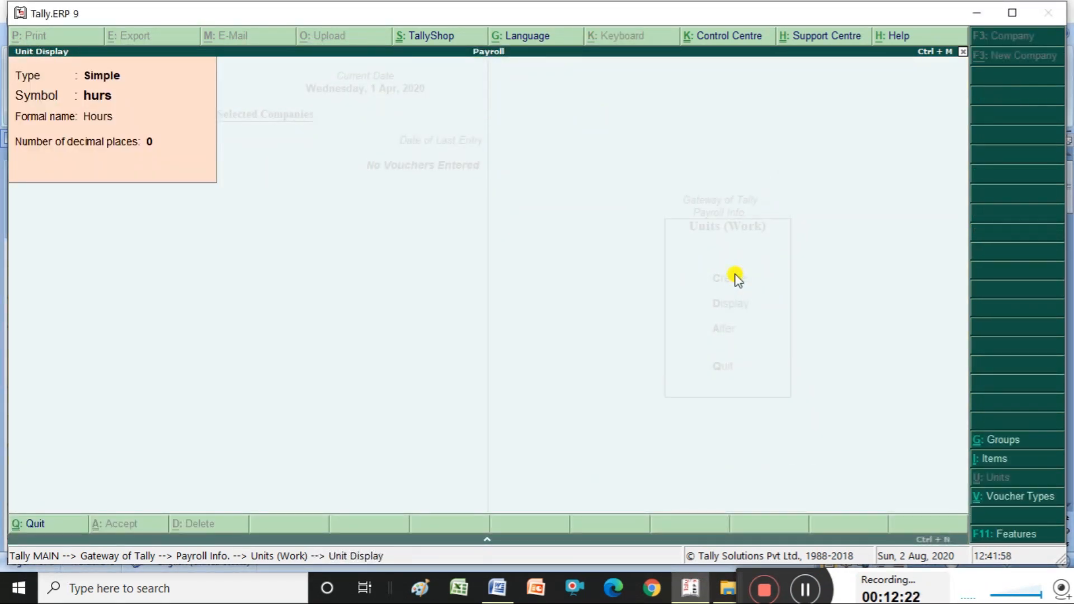
key(Escape)
key(Escape)
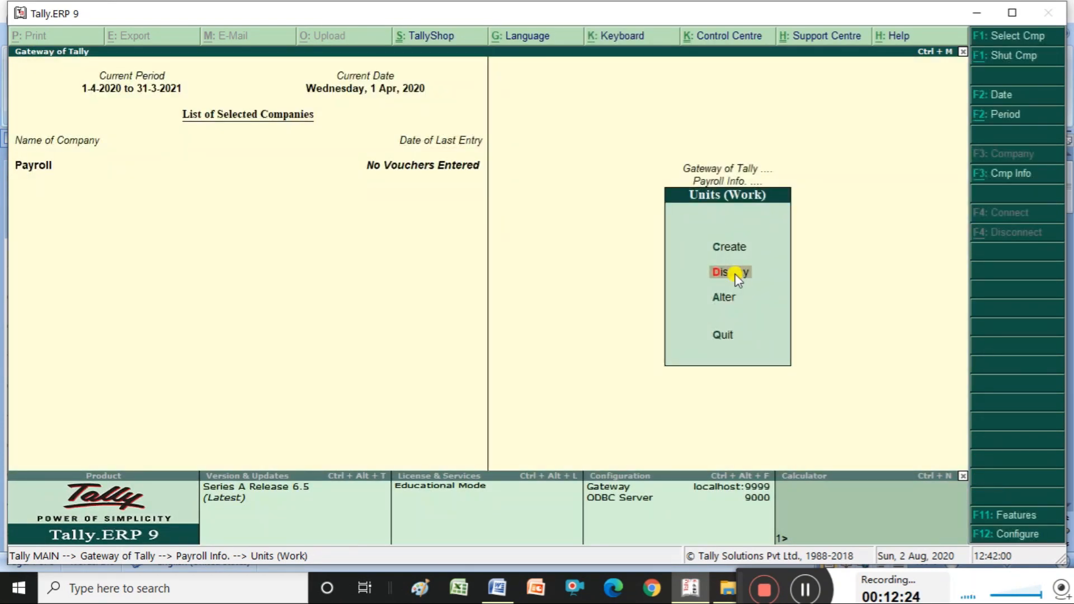
- Open hurs in Alter, leave it unchanged, and return to Payroll Info at Attendance/Production Types
key(Down)
key(Return)
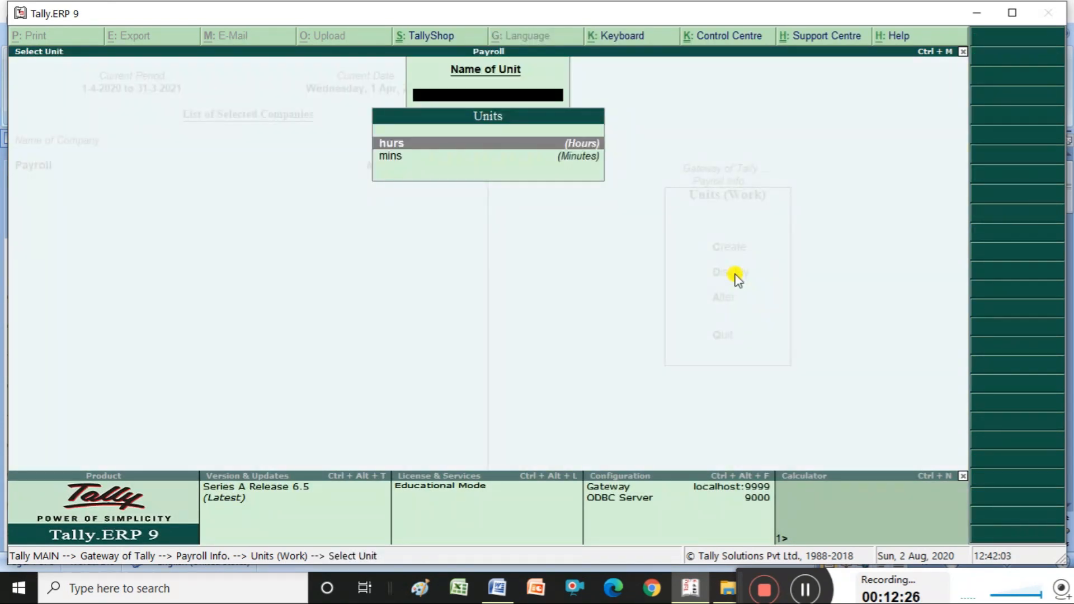
key(Return)
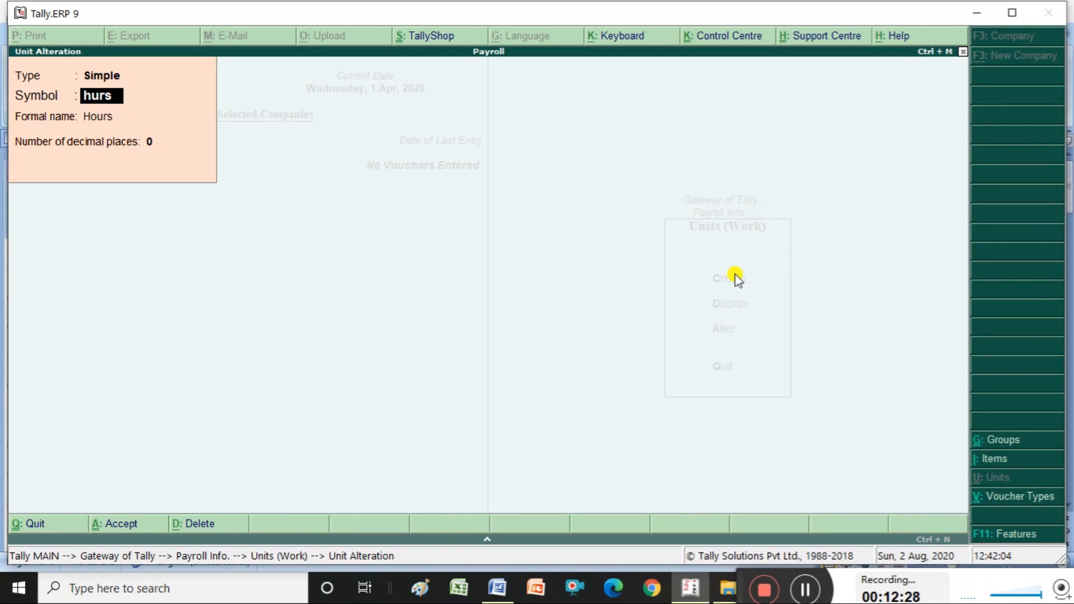
key(Escape)
key(Escape)
key(Escape)
key(Escape)
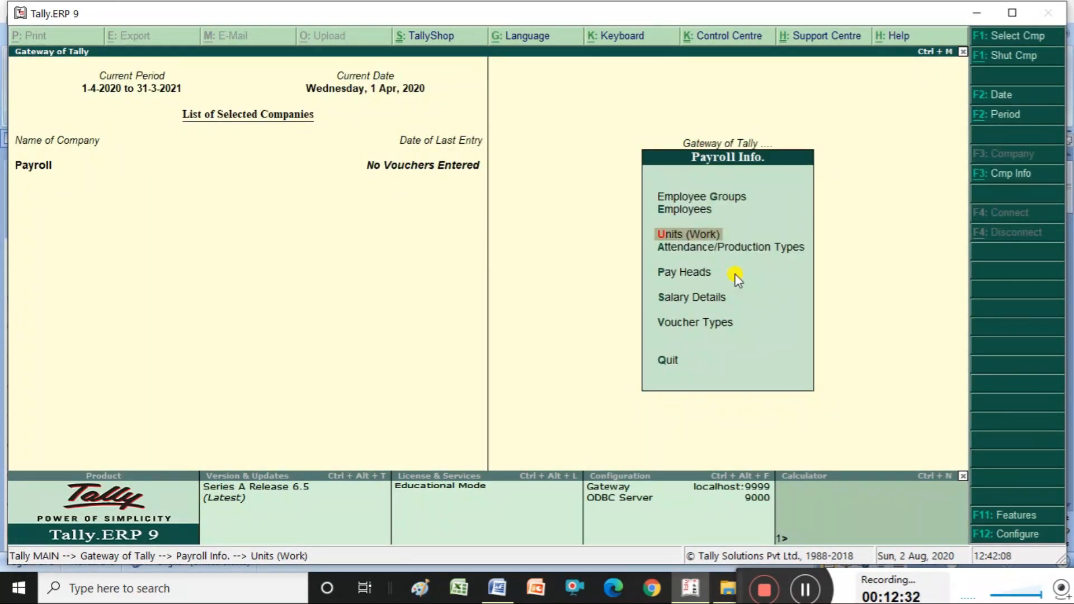
key(Escape)
key(Return)
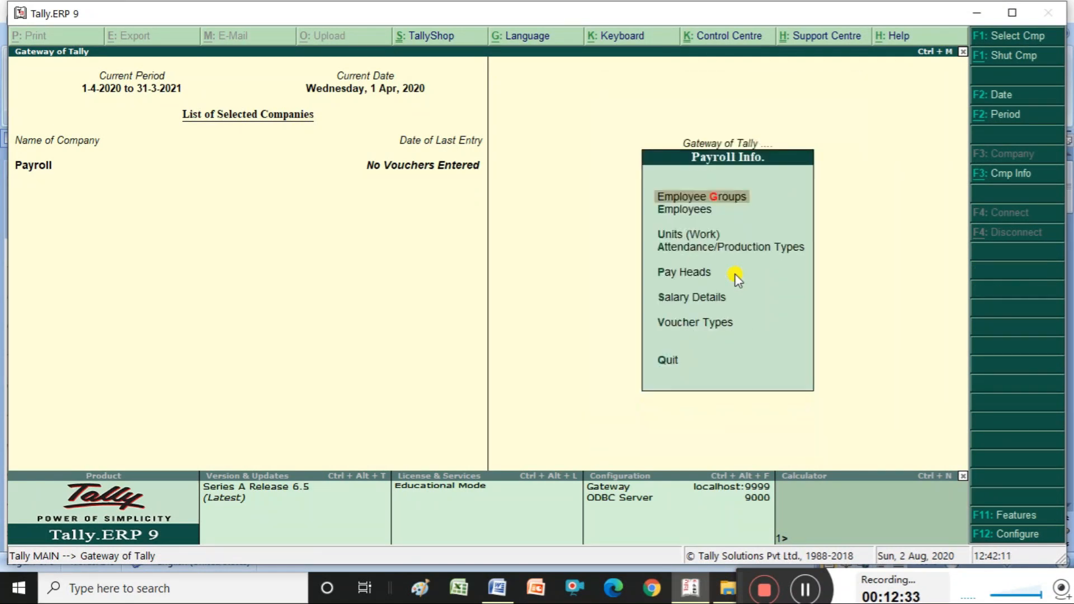
key(Down)
key(Down)
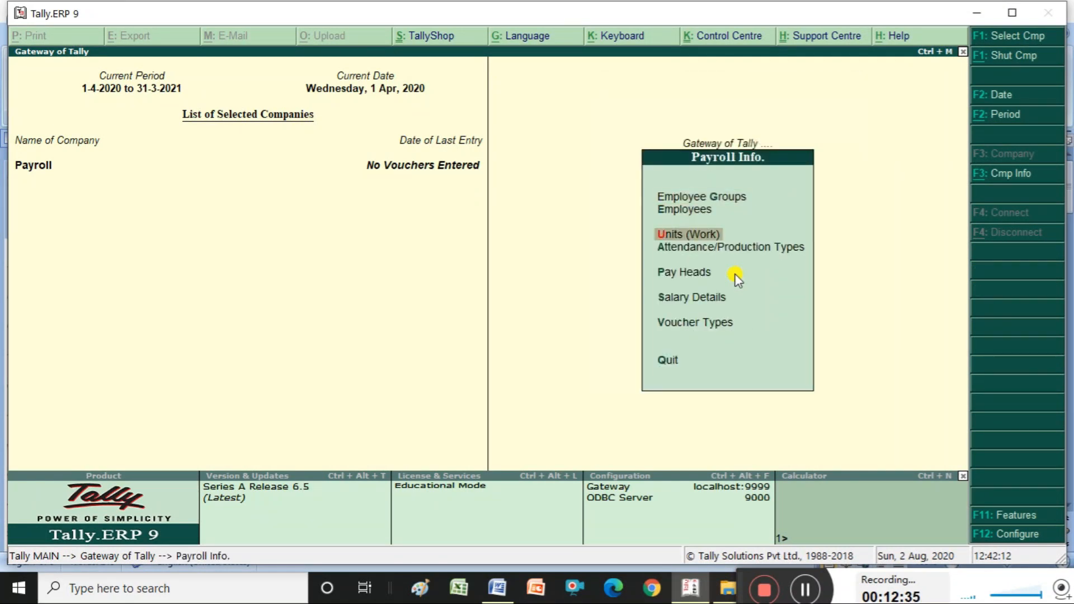
key(Down)
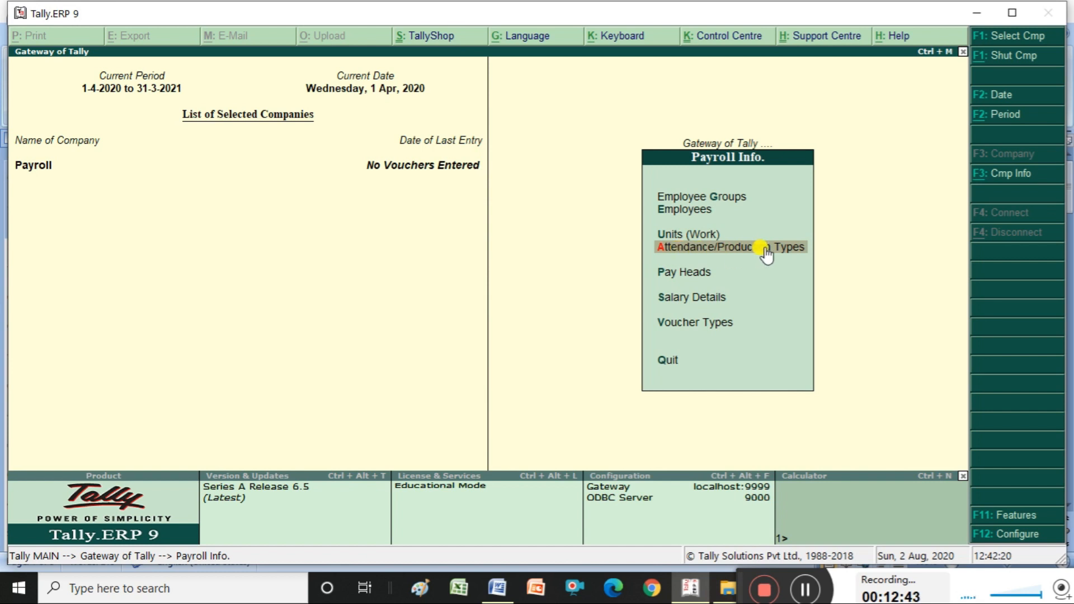
click(510, 592)
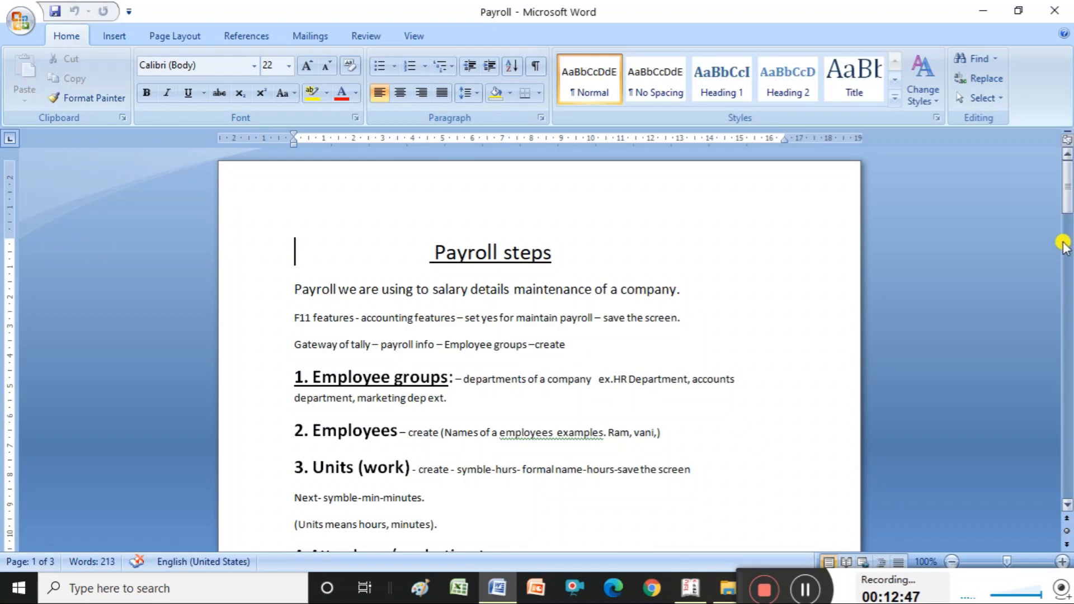
drag(1066, 194, 1067, 227)
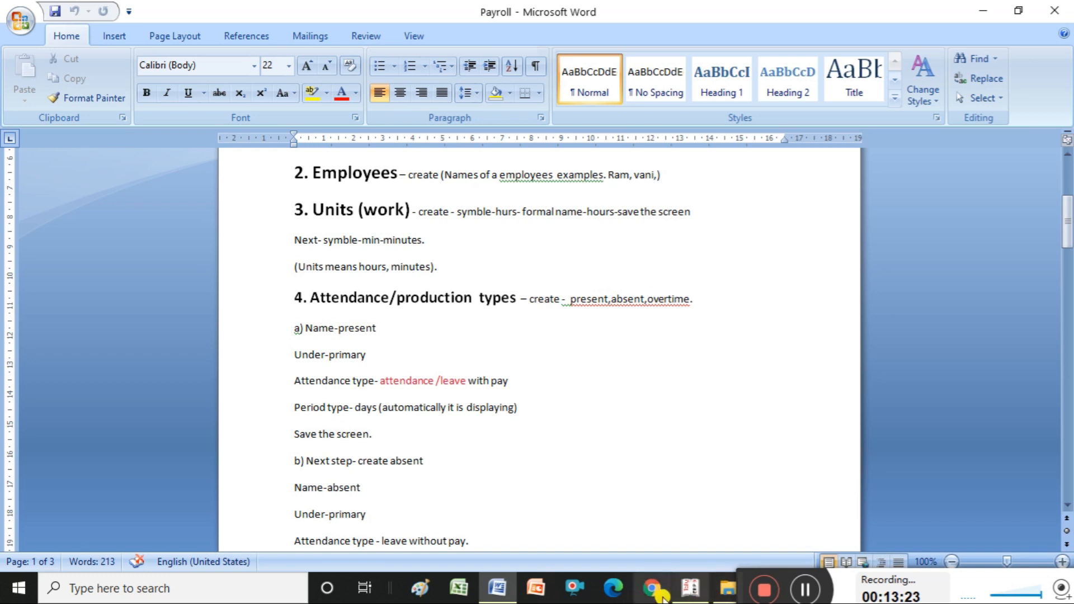
mouse_move(691, 588)
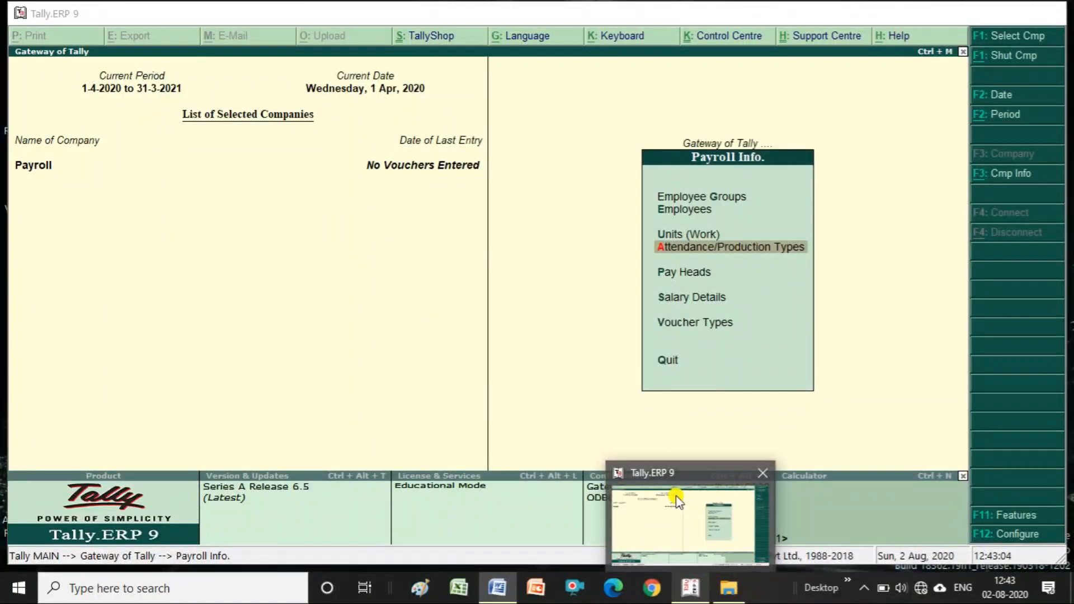
click(677, 502)
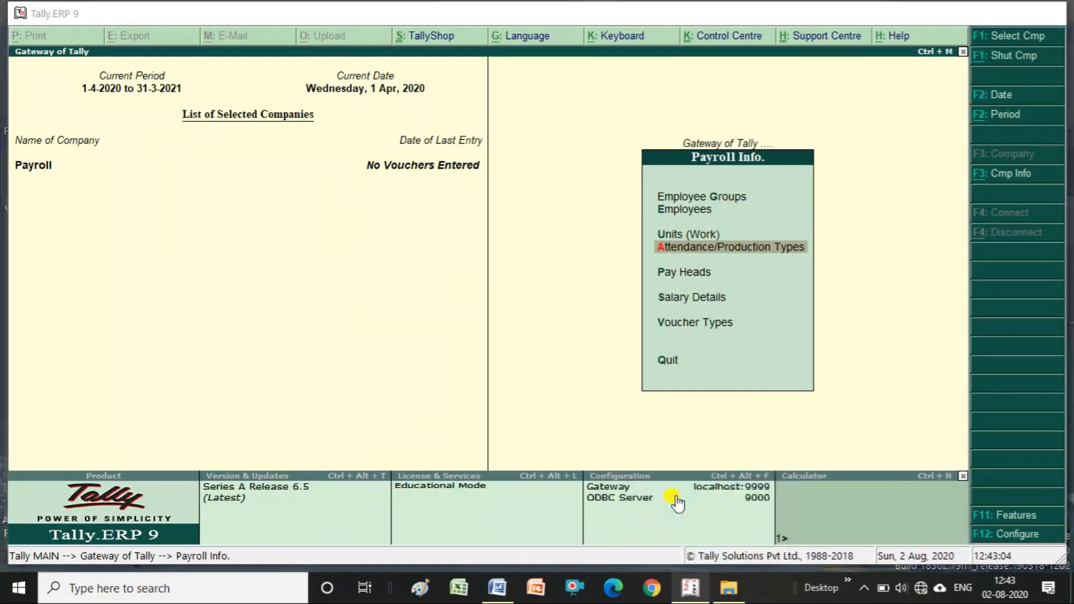
- Create the 'Present' attendance type as Attendance/Leave with Pay
key(Return)
key(Return)
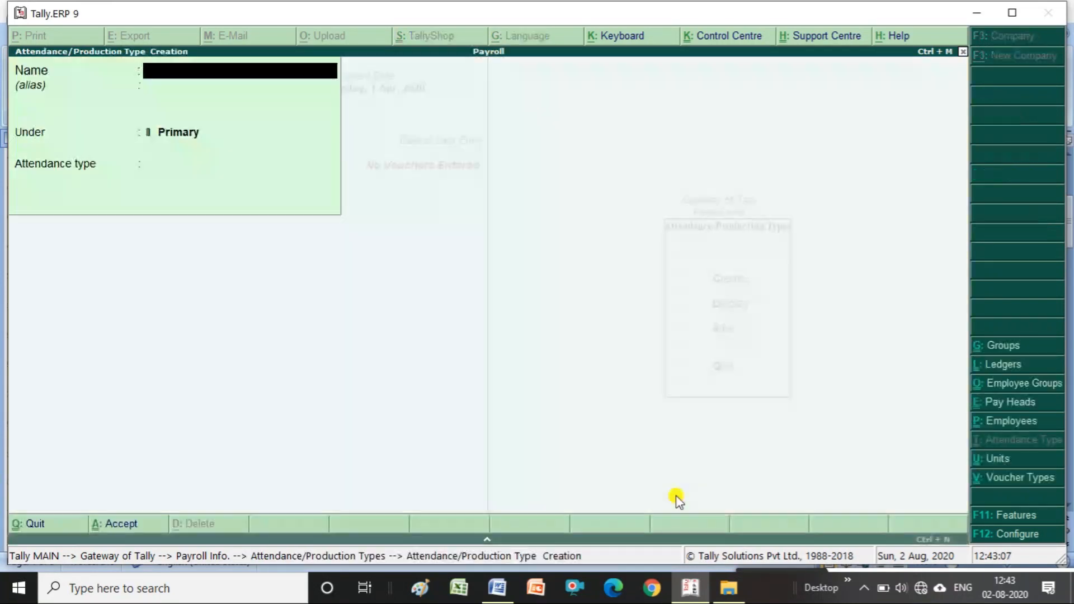
text(Present)
key(Return)
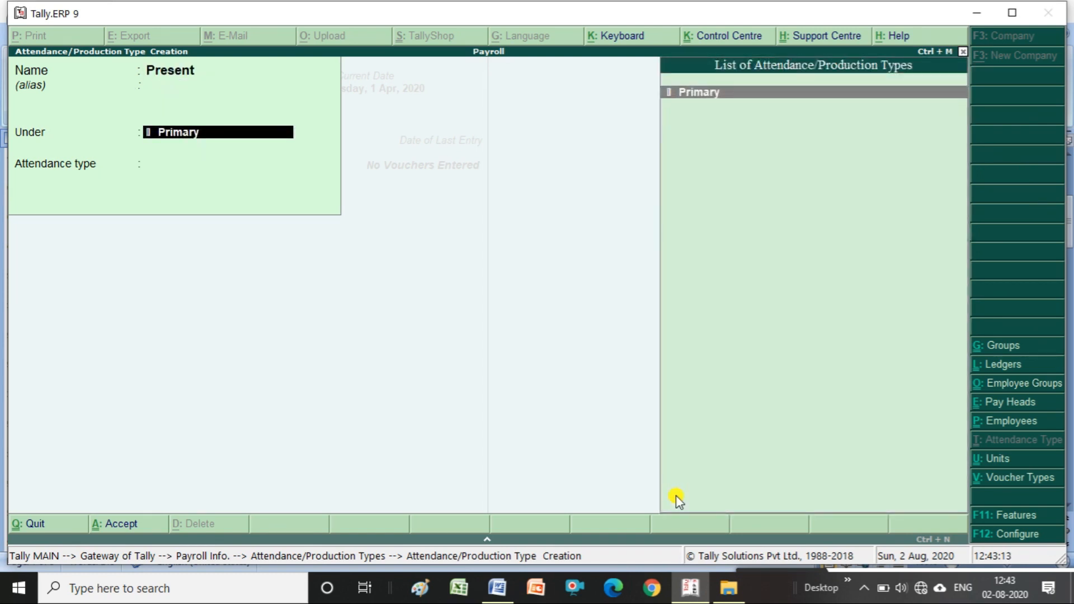
key(Return)
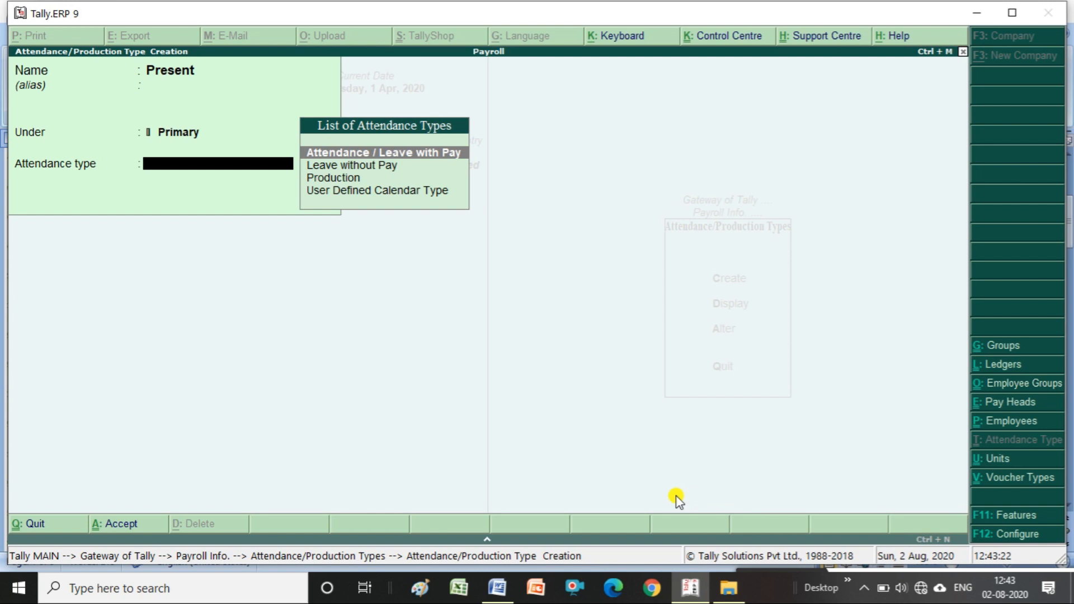
key(Return)
key(Return)
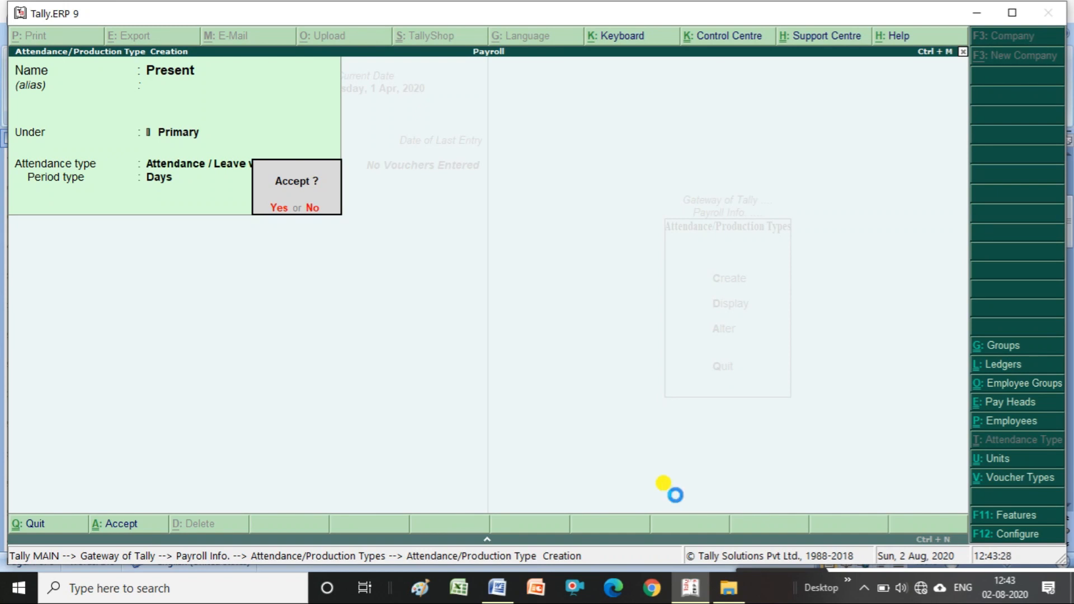
key(Return)
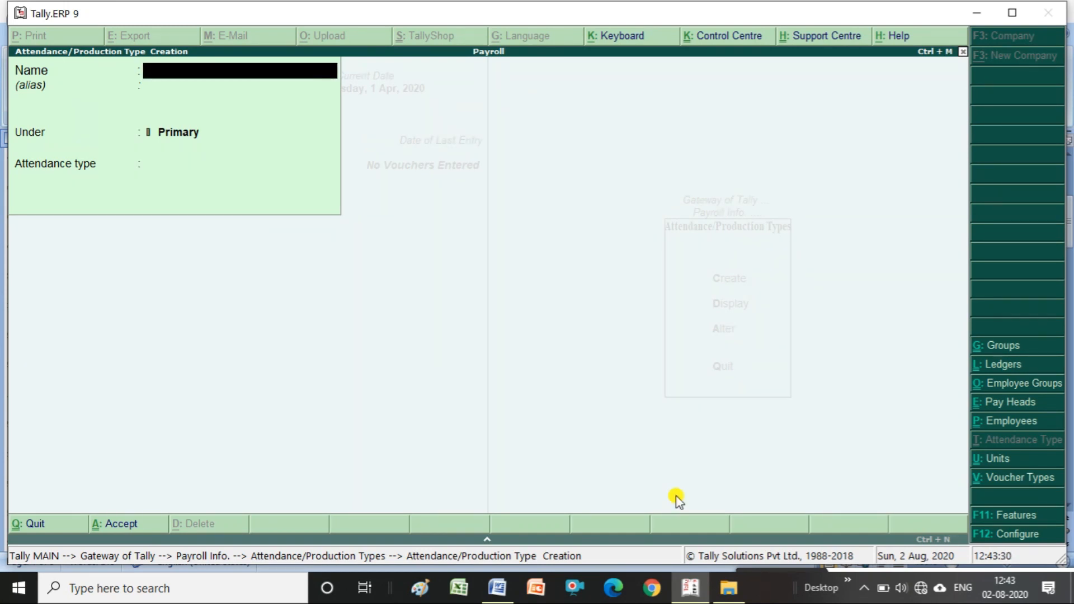
- Create the 'Absent' type under Primary as Leave without Pay
text(Absent)
key(Return)
key(Return)
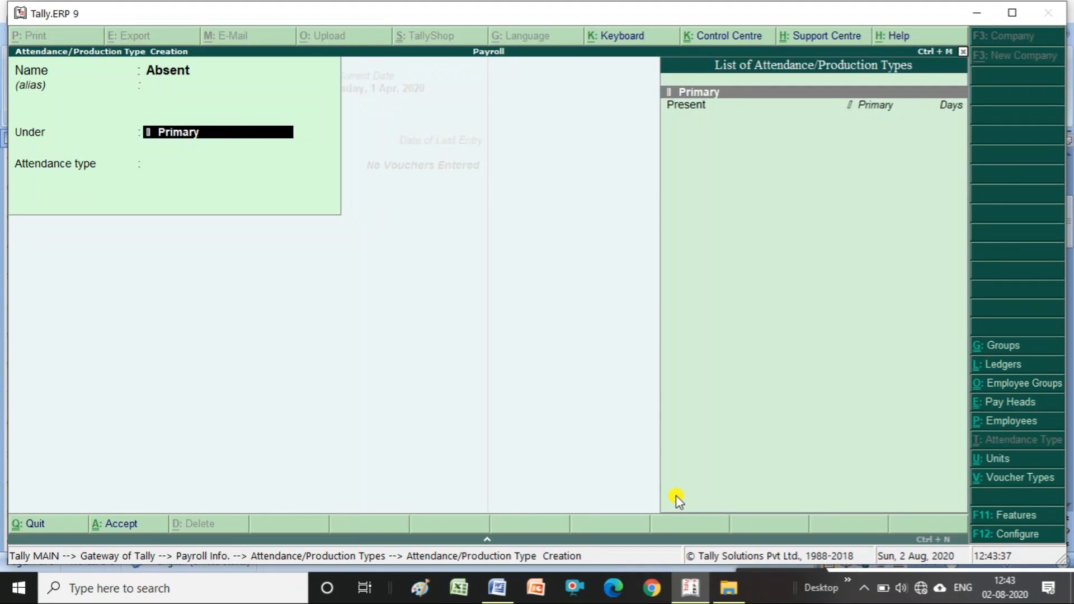
key(Return)
key(Down)
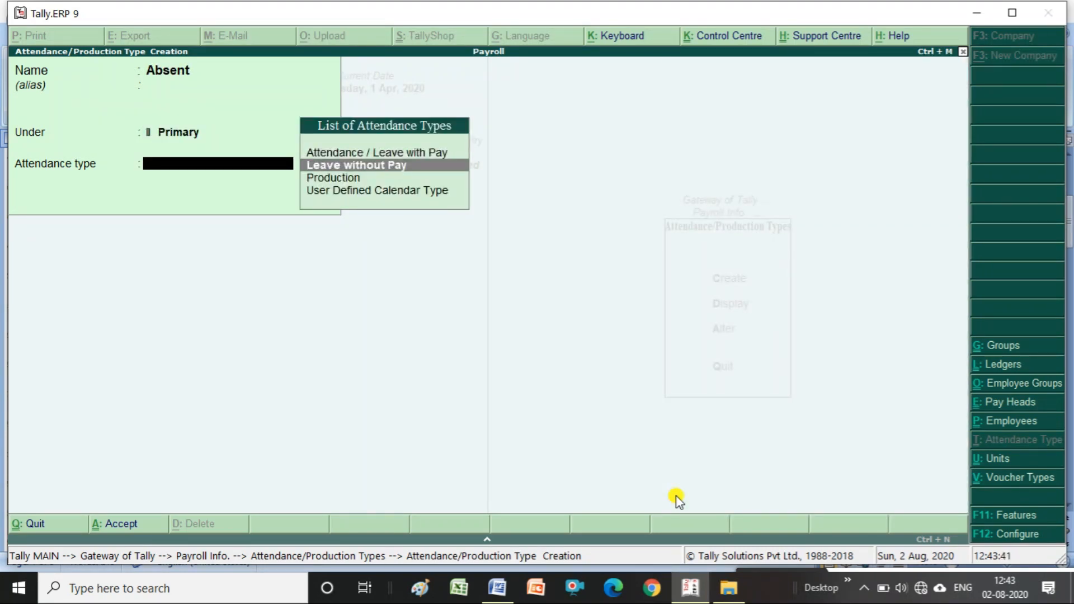
key(Return)
key(Return)
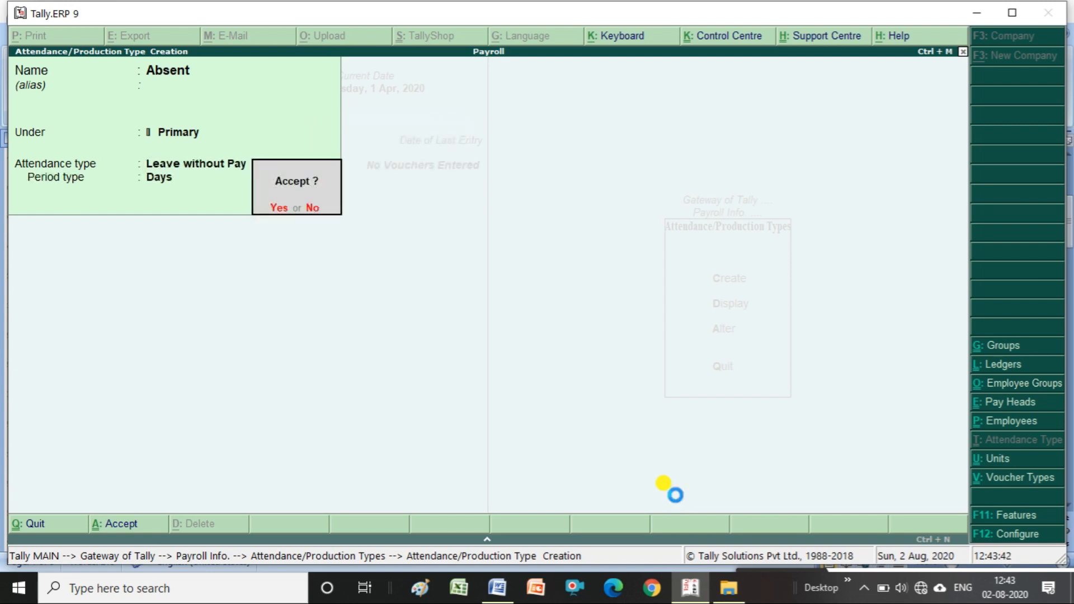
key(Return)
- Create the 'Overtime' type under Primary as Production measured in mins
text(Overtime)
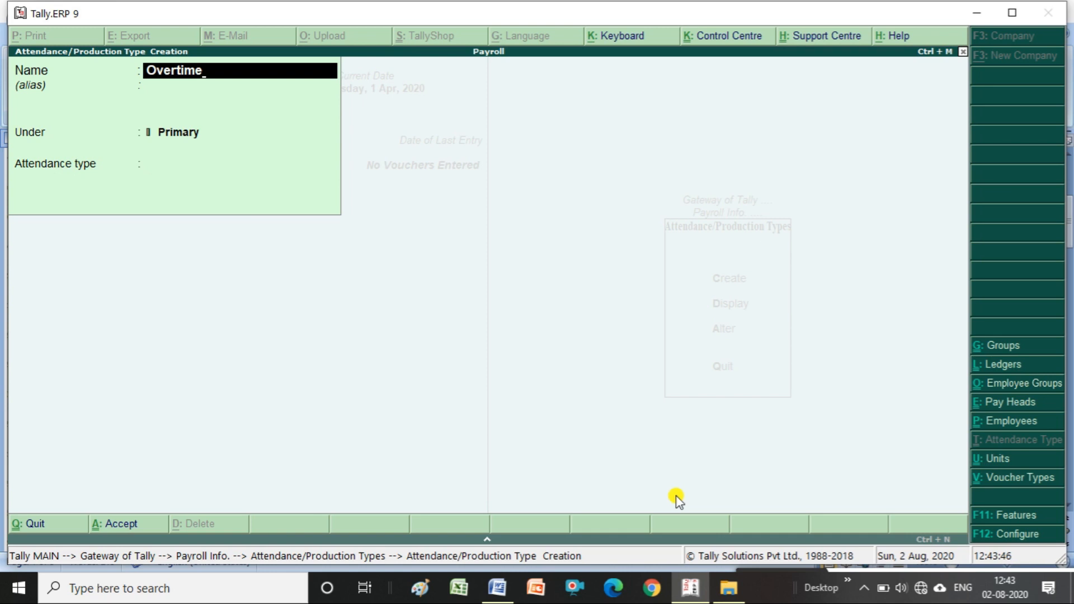
key(Return)
key(Return)
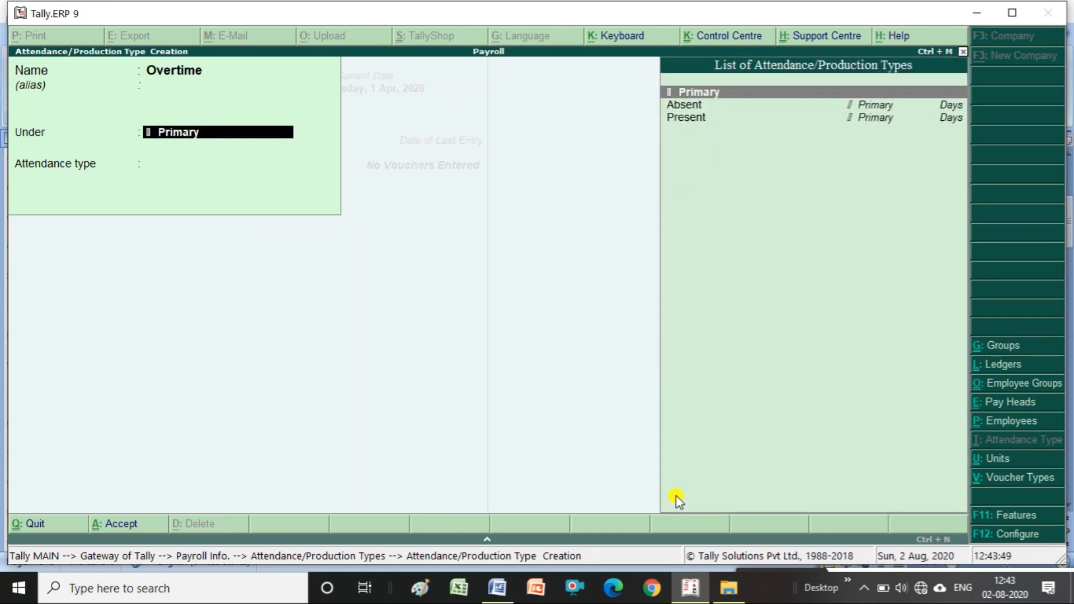
key(Return)
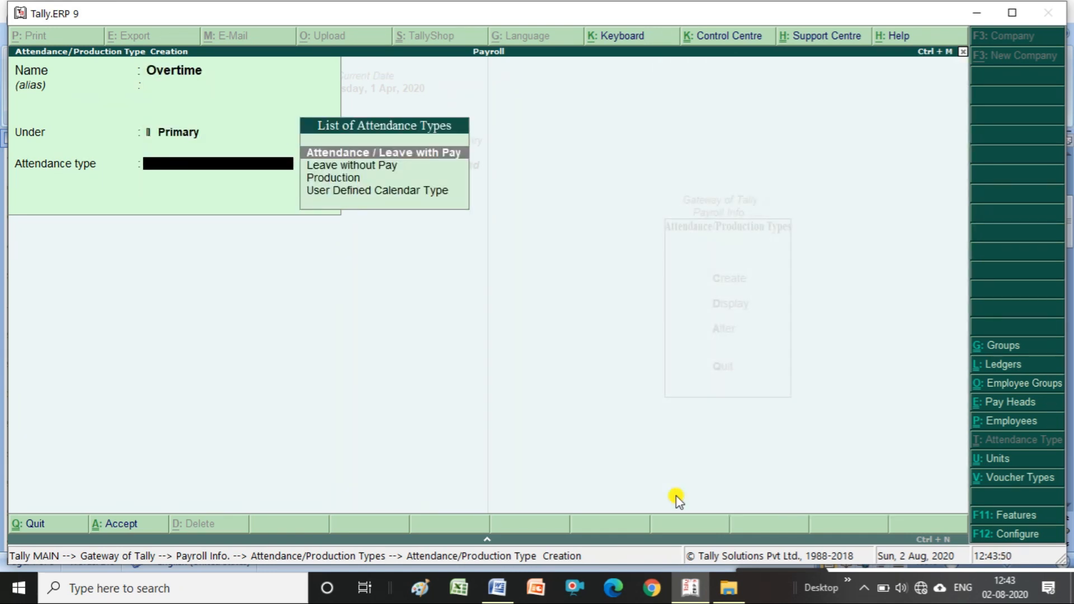
key(Down)
key(Down)
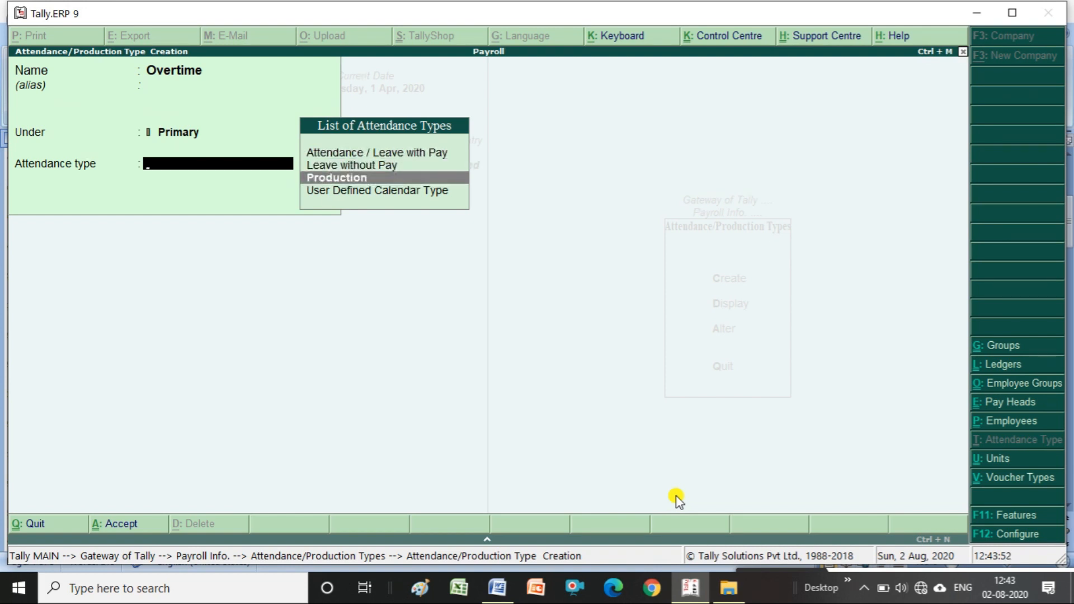
key(Return)
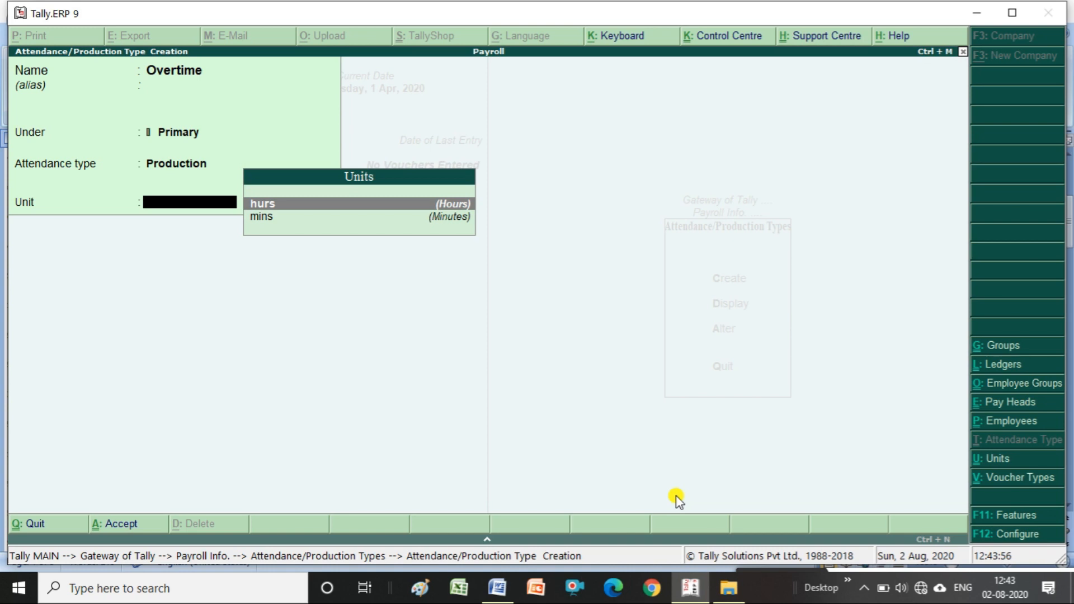
key(Down)
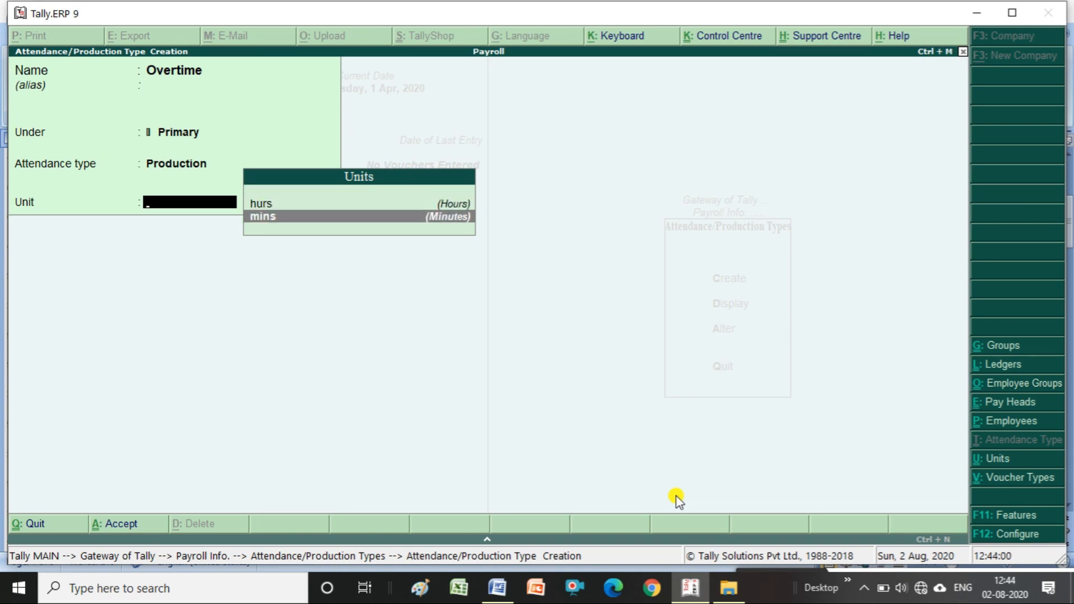
key(Return)
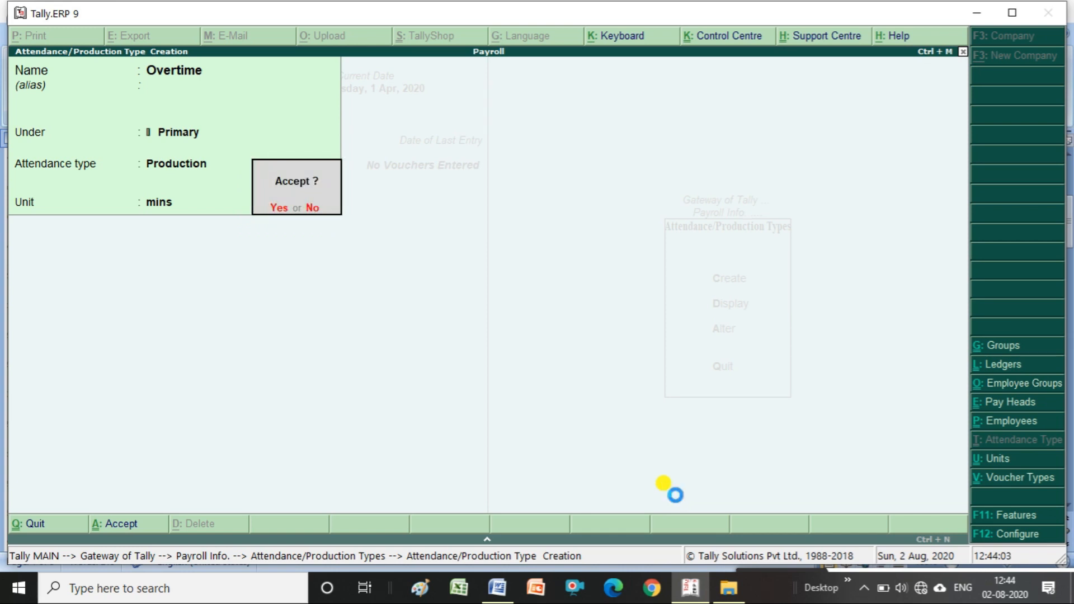
key(Return)
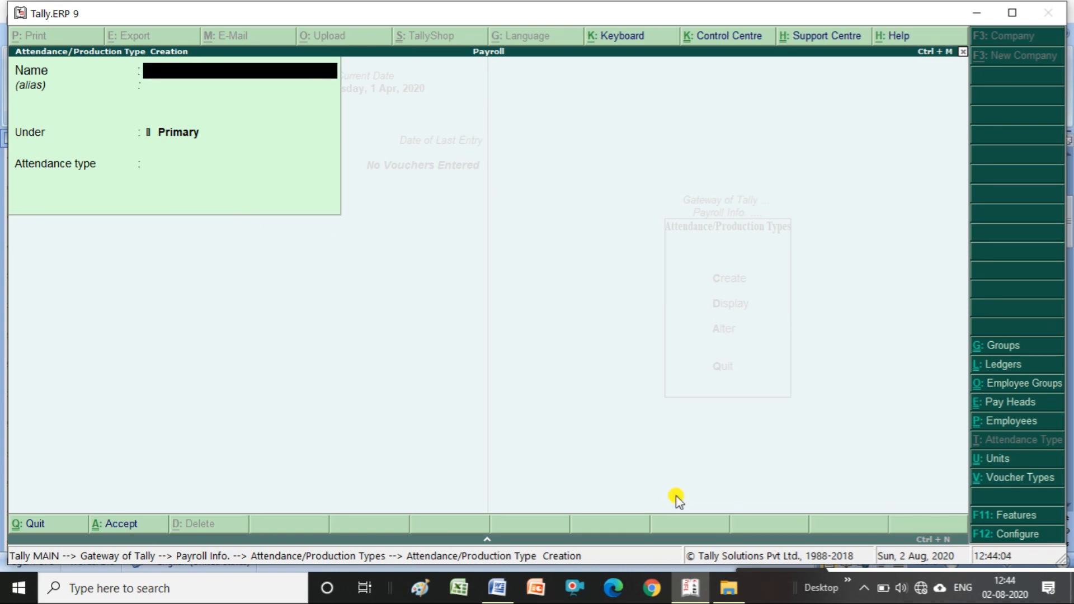
key(Escape)
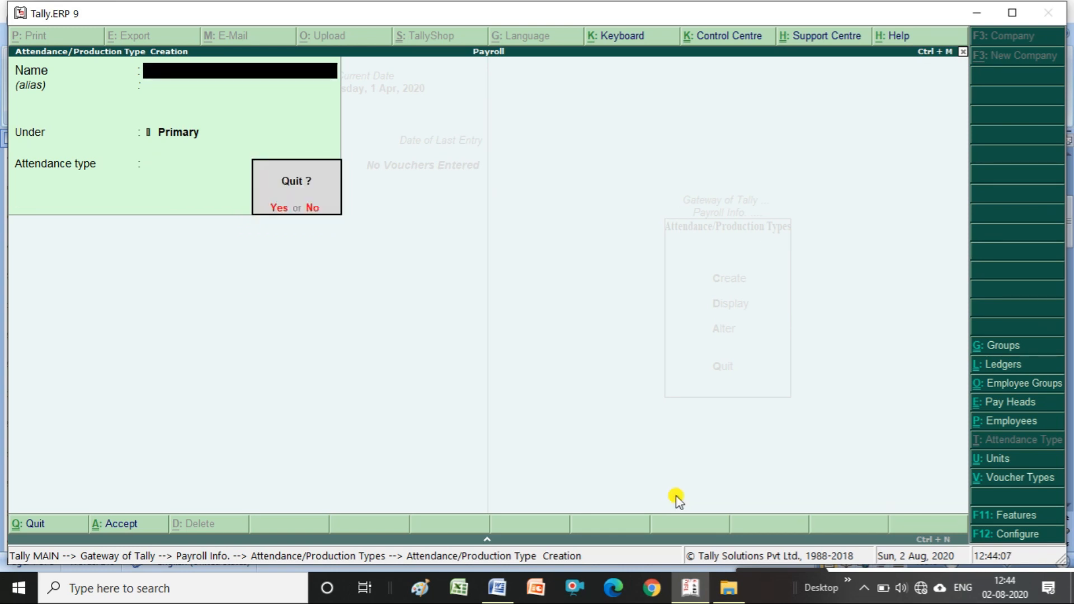
- Quit attendance type creation and review the existing attendance types without changes
key(Return)
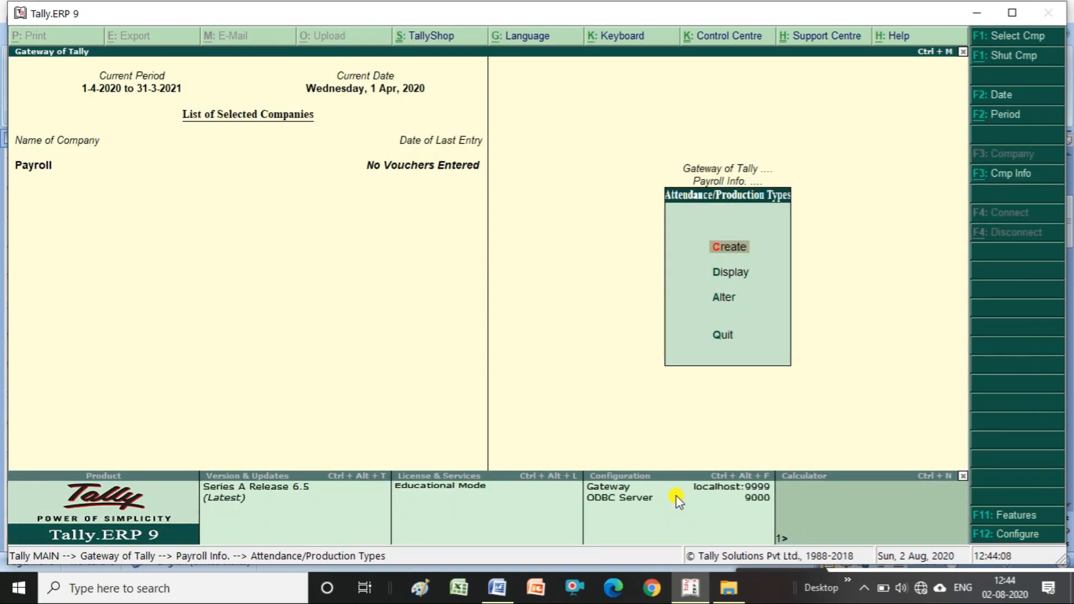
key(Down)
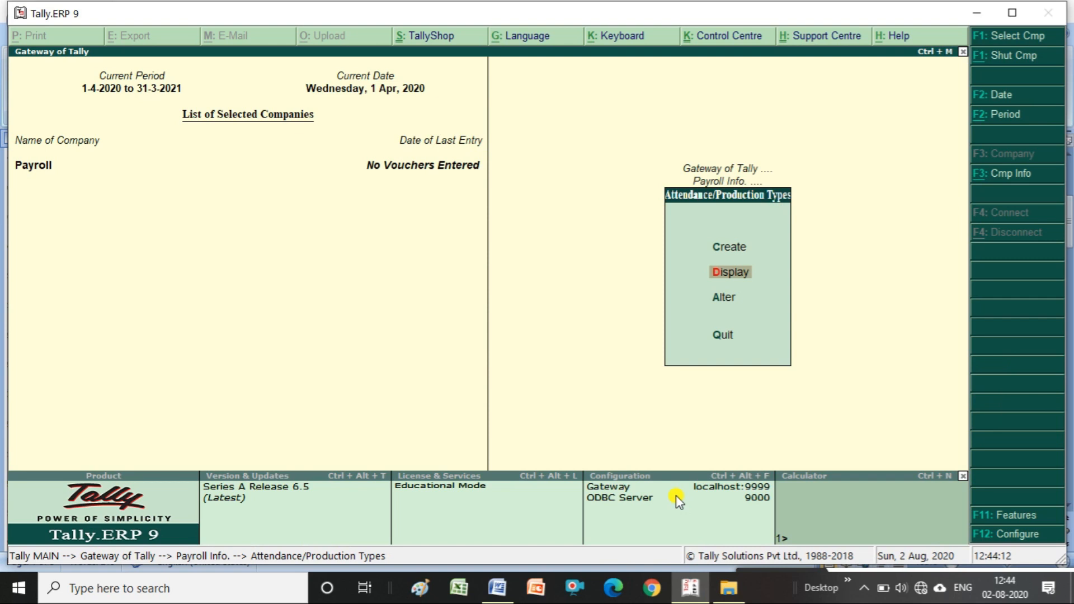
key(Down)
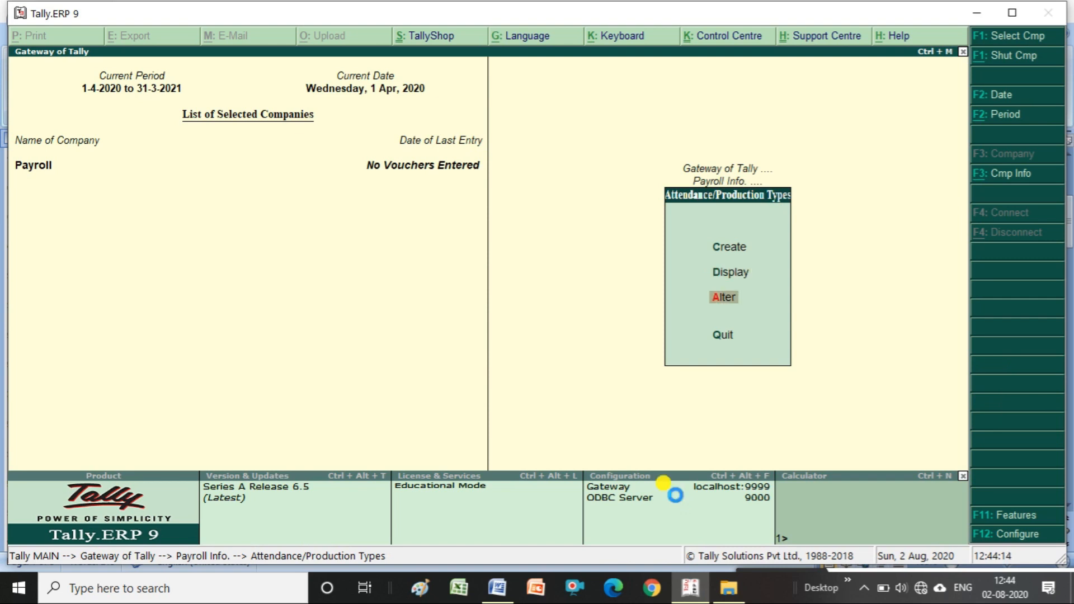
key(Return)
key(Return)
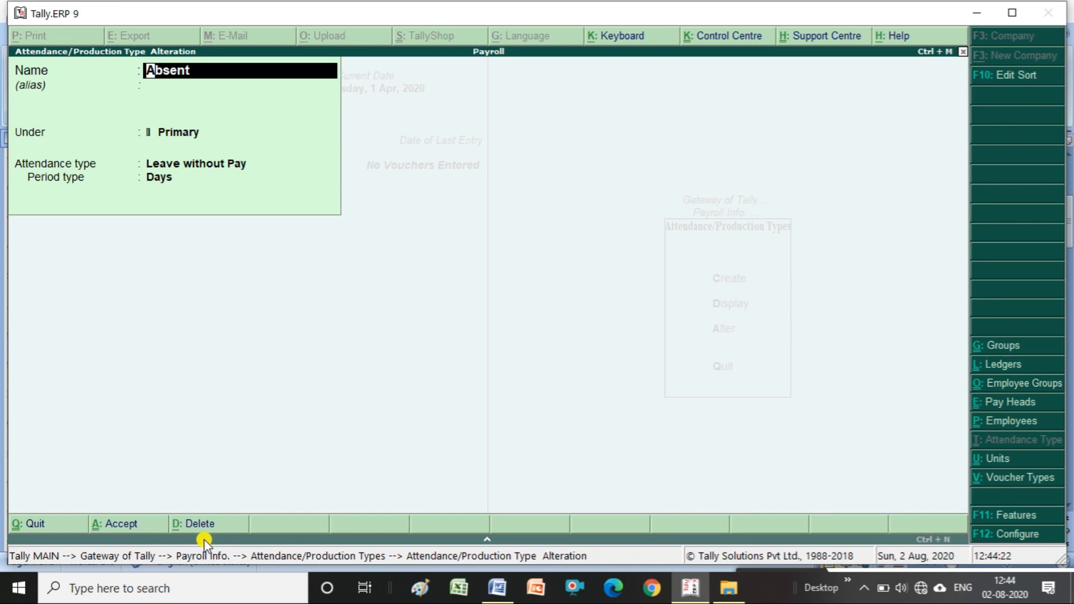
key(BackSpace)
key(Escape)
key(y)
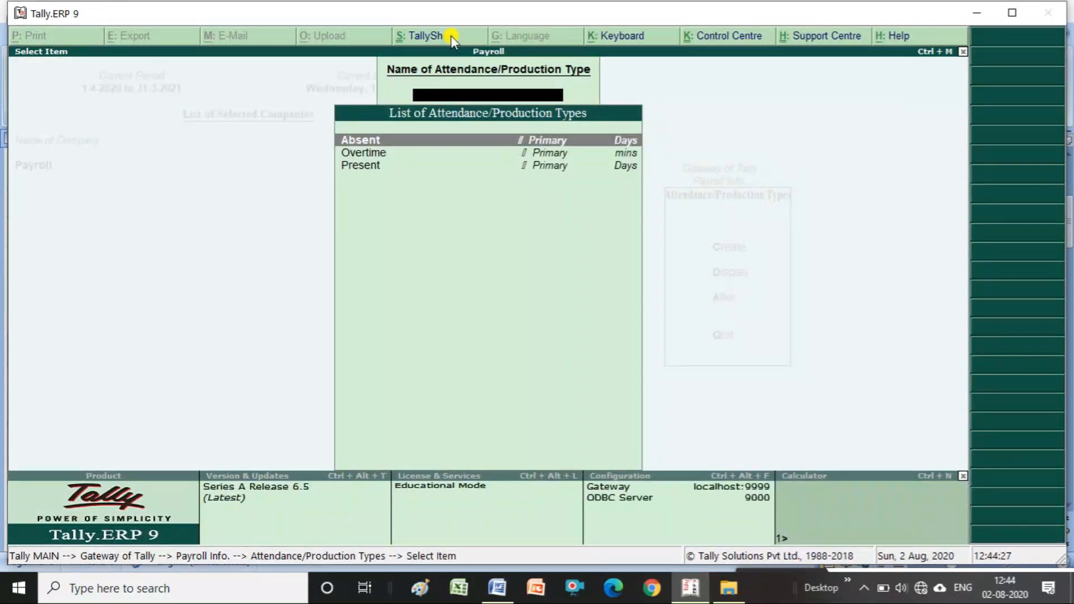
key(Escape)
key(Escape)
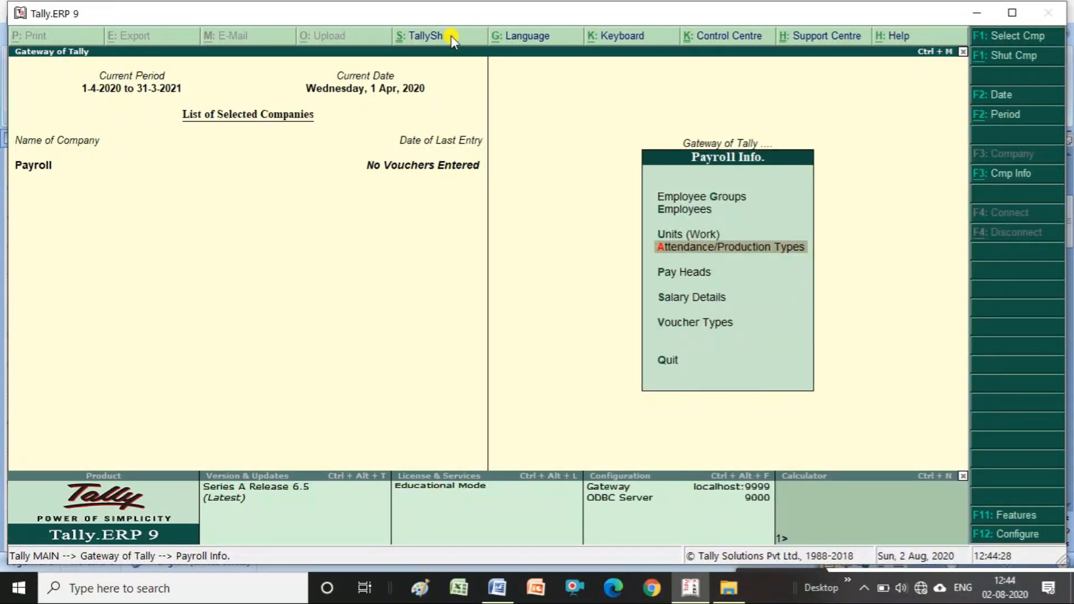
- Start a new pay head in Pay Heads creation, then bring up the Word notes
key(Down)
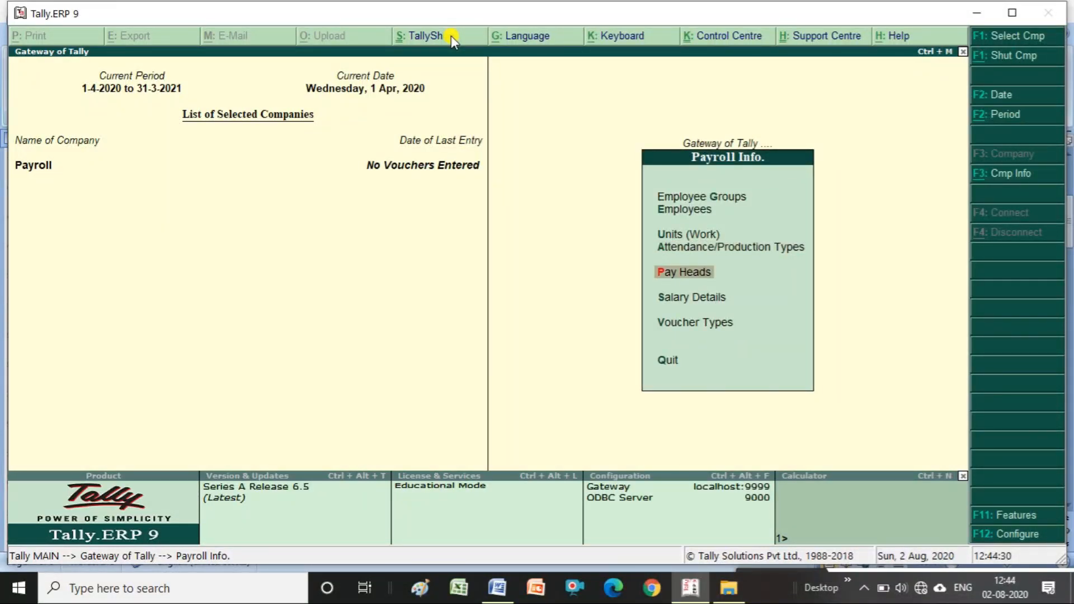
key(Return)
key(Return)
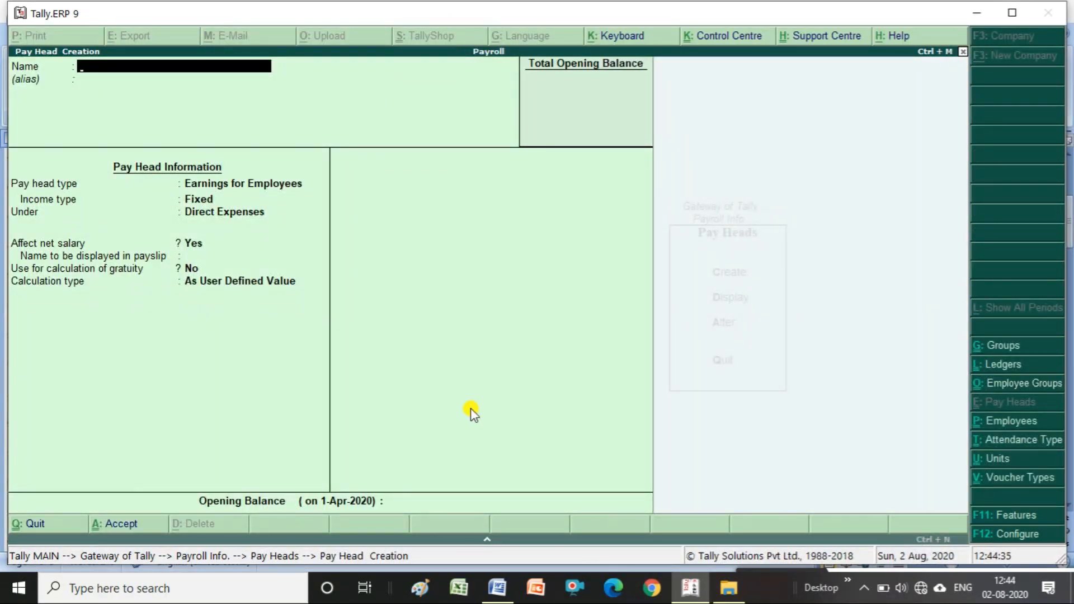
click(497, 592)
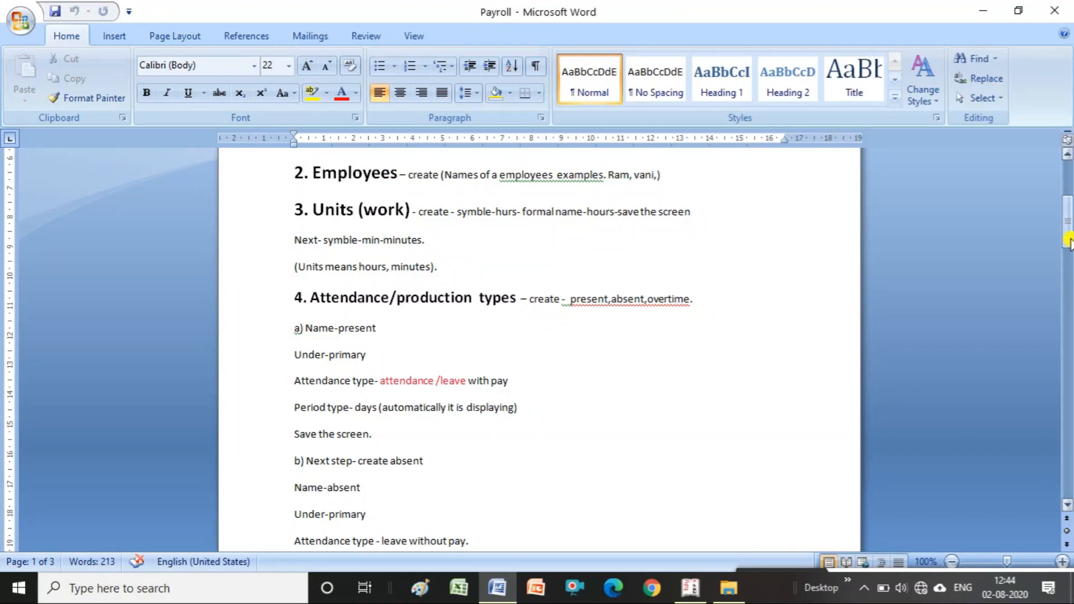
- Scroll the Word Payroll notes down to the pay heads section on page 2
drag(1068, 241, 1068, 270)
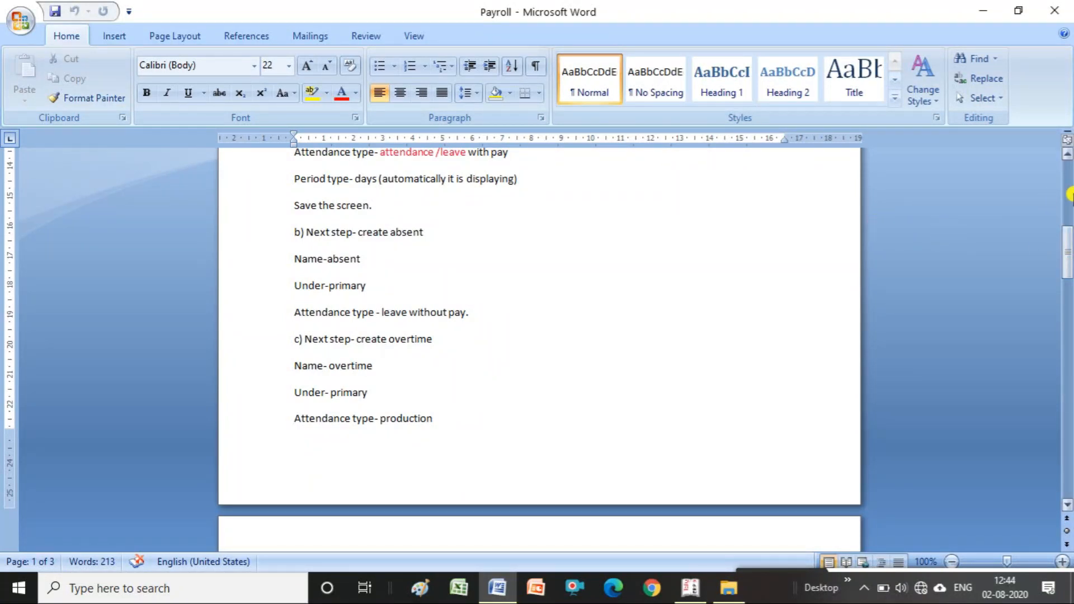
drag(1068, 243, 1068, 286)
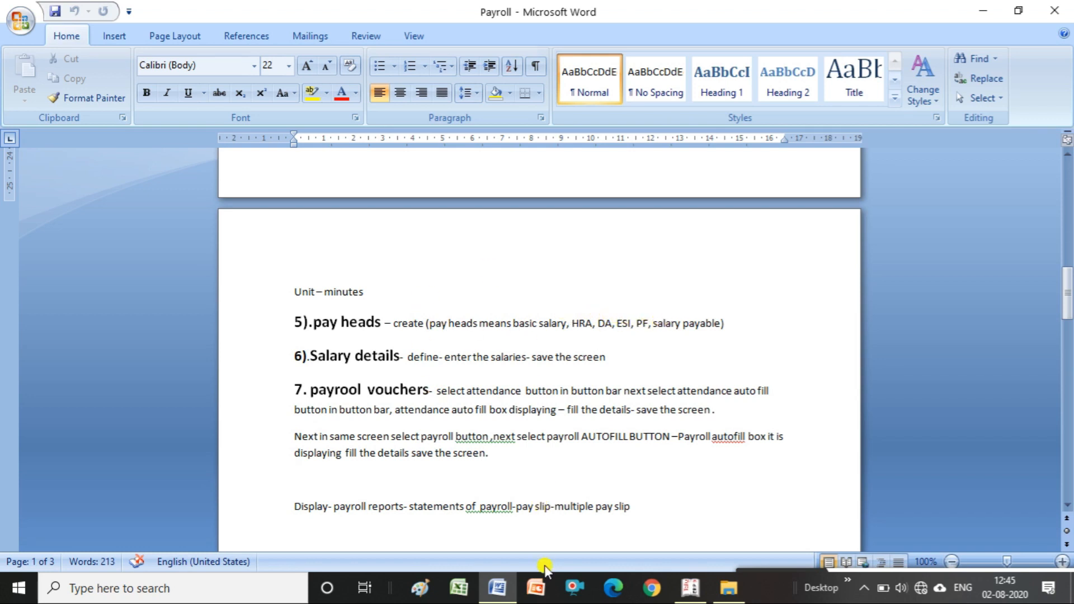
- Name the pay head 'Basic Salary': Earnings for Employees, Variable, under Indirect Expenses
click(690, 589)
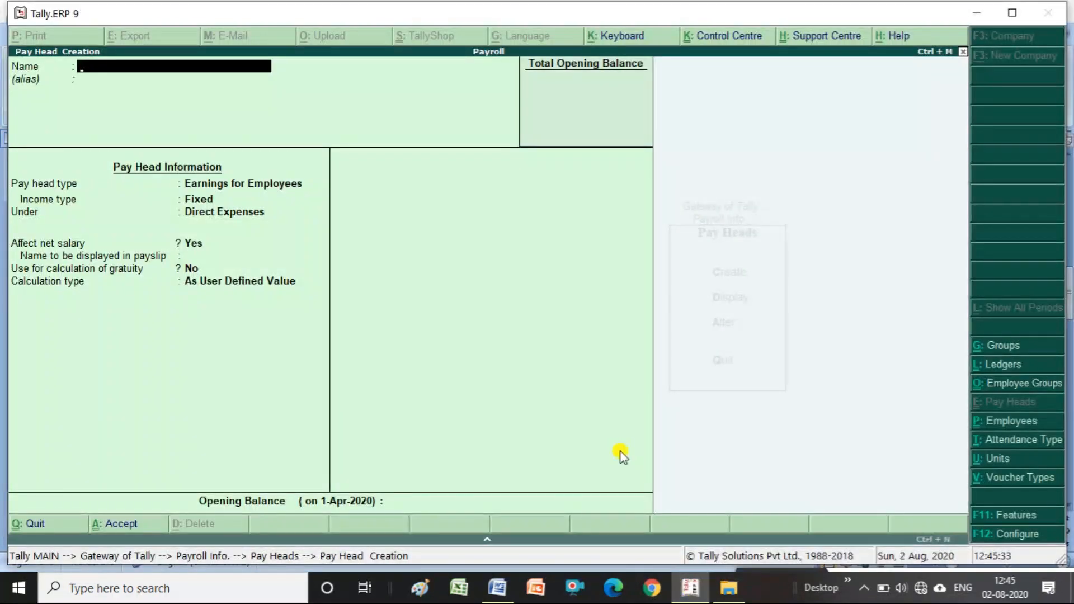
text(Basic Salary)
key(Return)
key(Return)
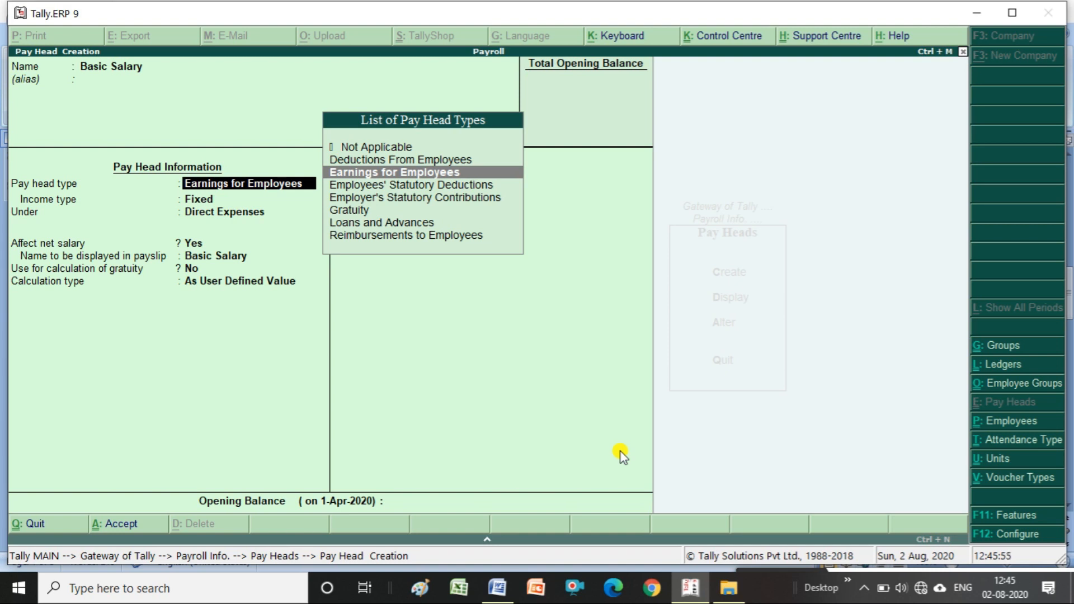
key(Return)
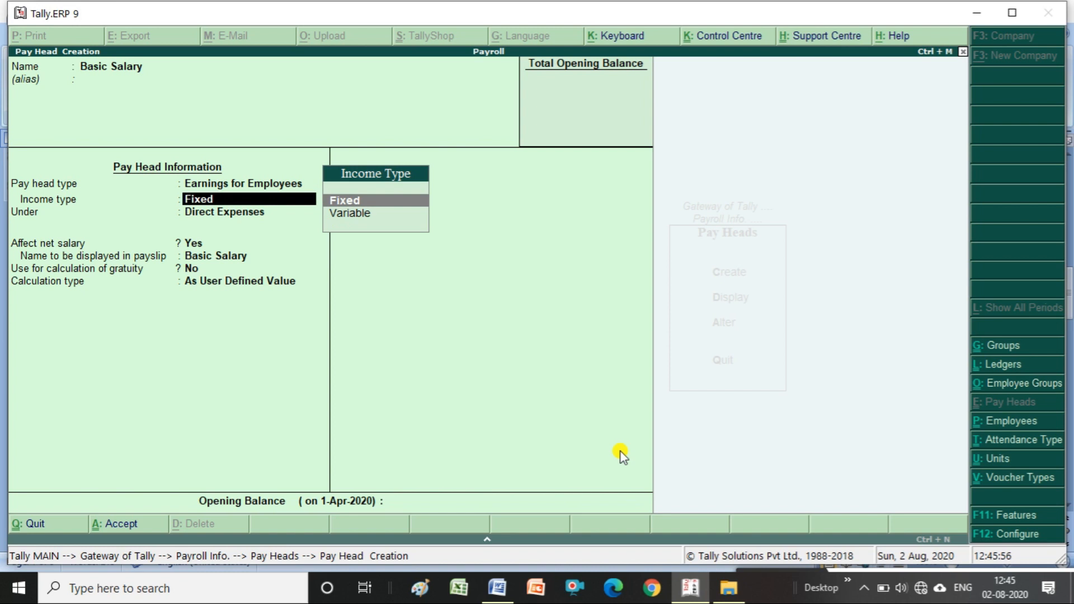
key(Down)
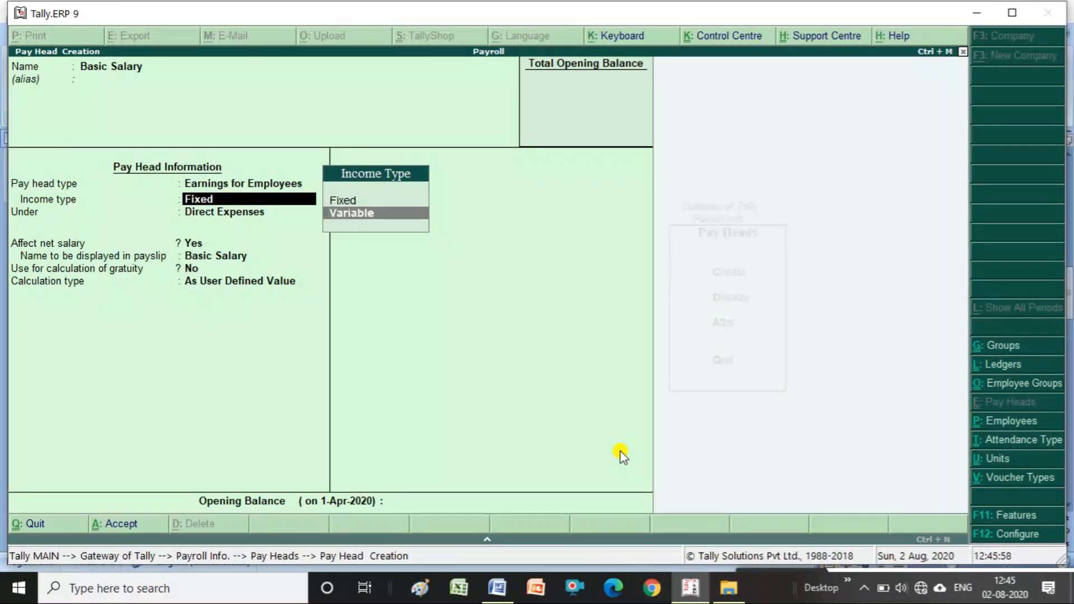
key(Return)
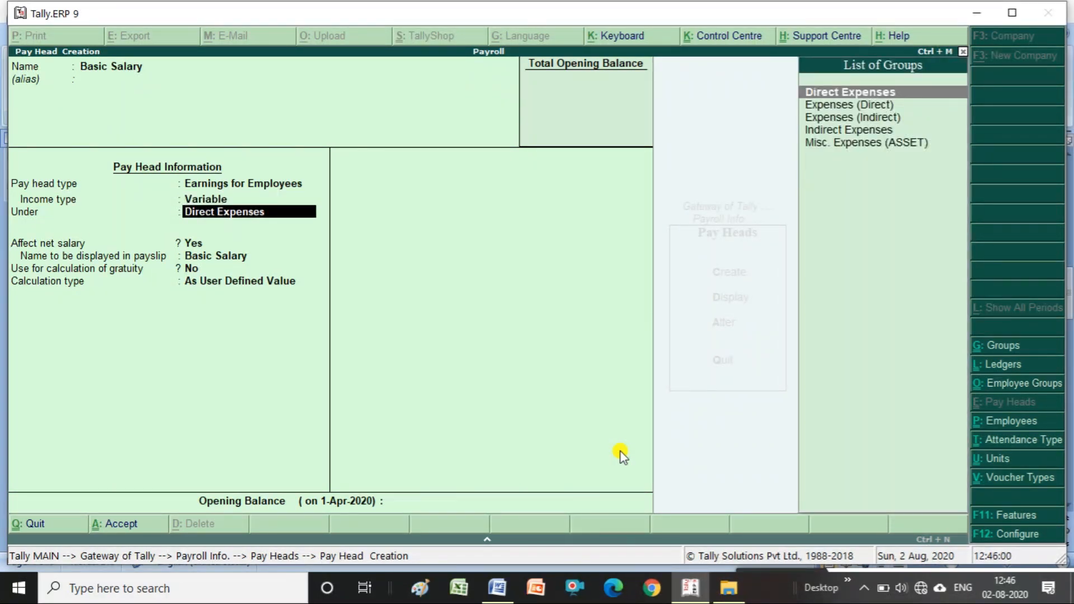
key(Down)
key(Down)
key(Down)
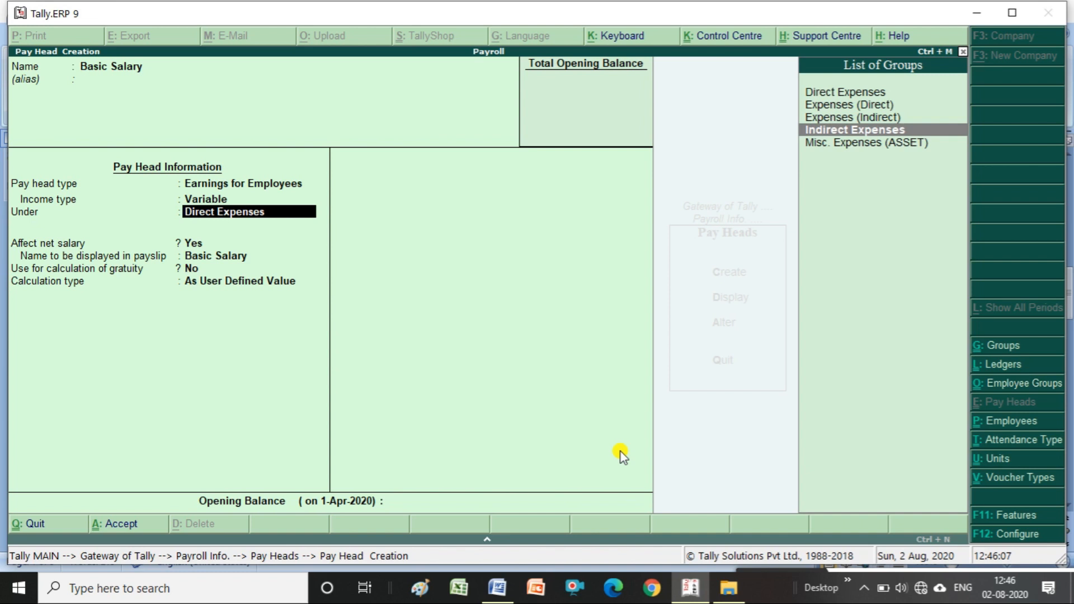
key(Return)
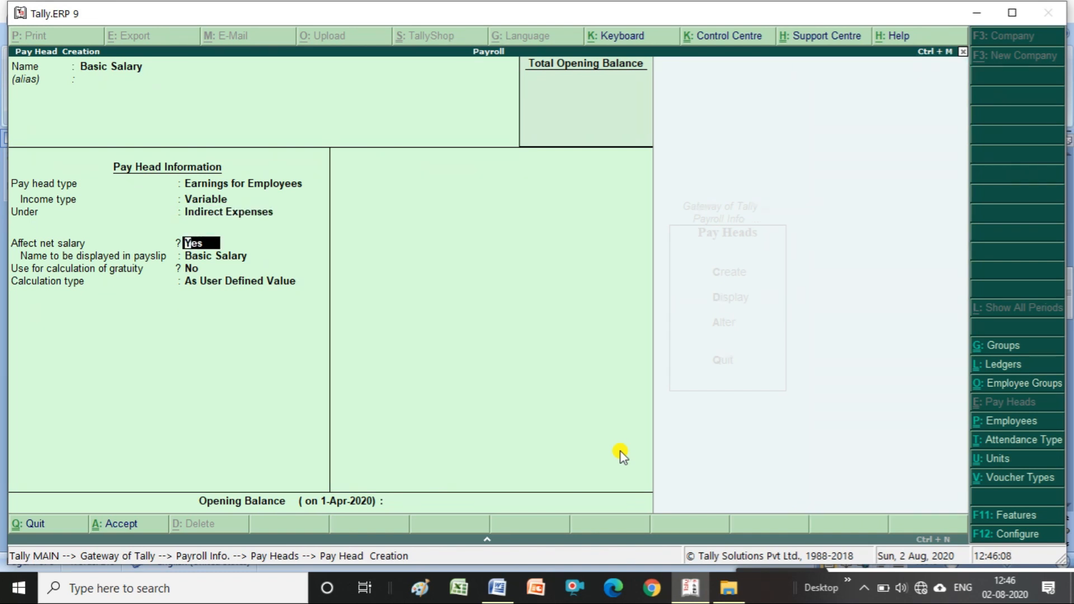
- Keep net salary affected, payslip name Basic Salary, and gratuity off
key(Return)
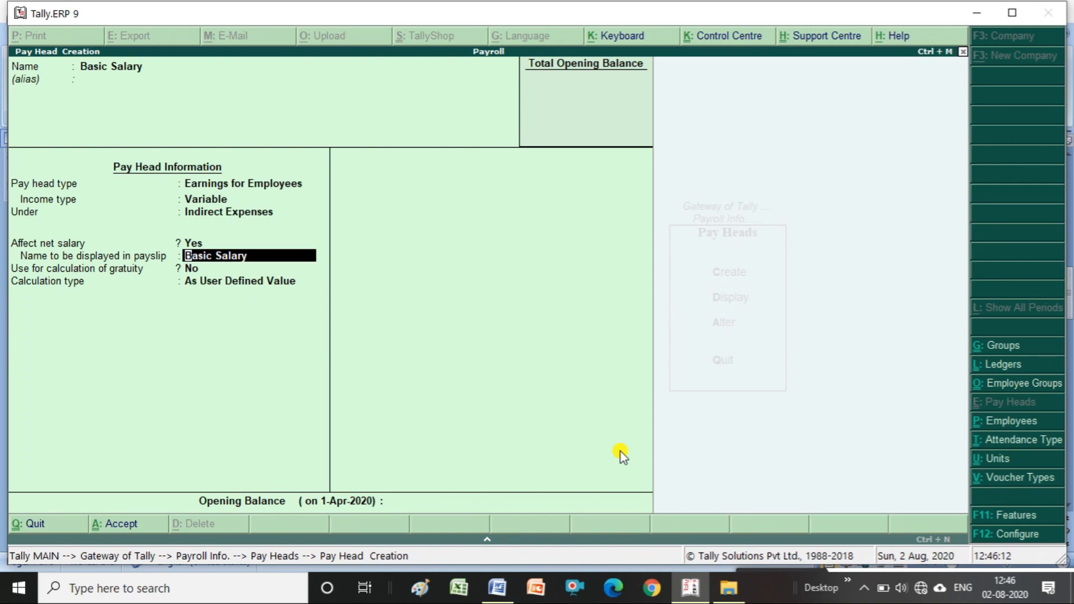
key(Return)
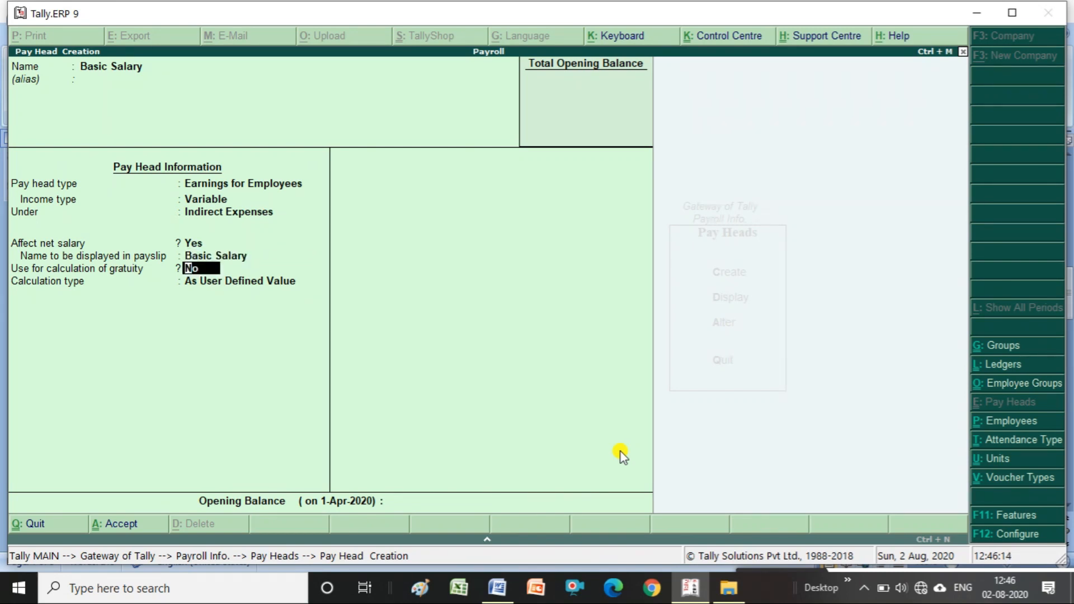
key(Up)
key(Up)
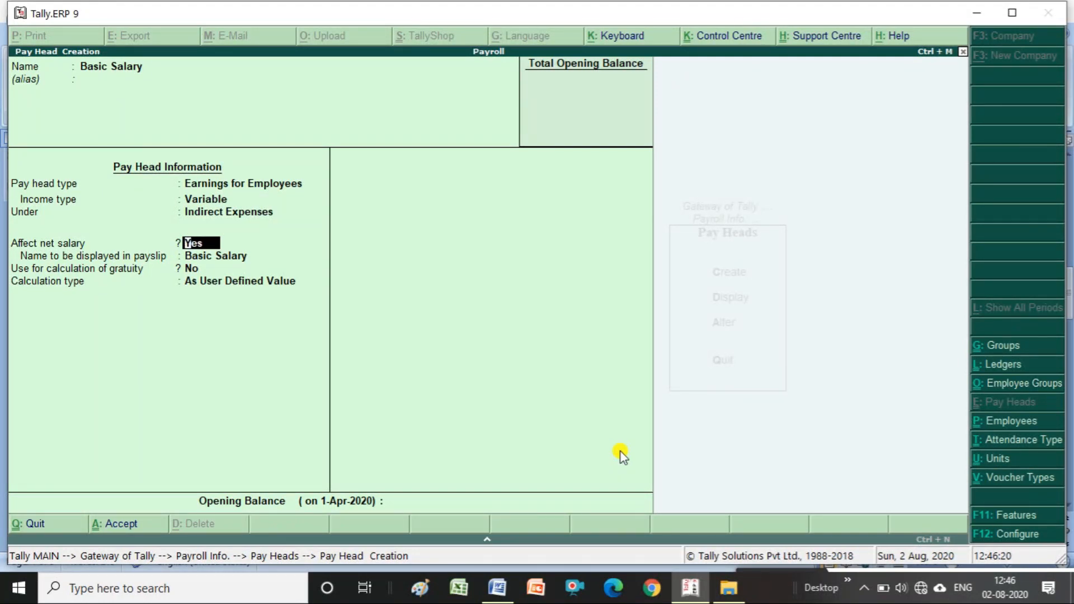
key(Return)
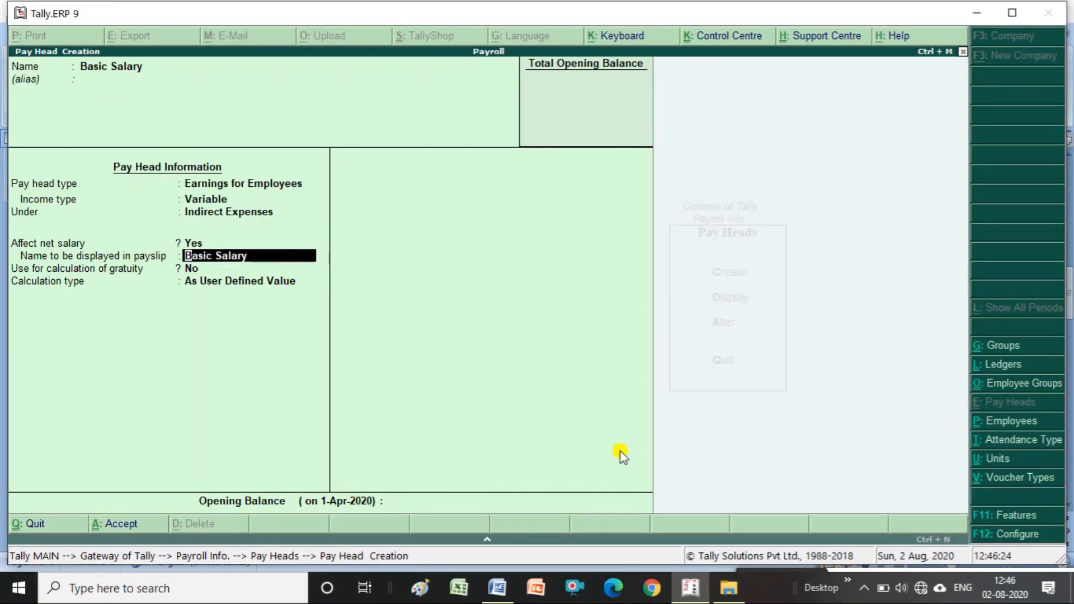
key(Return)
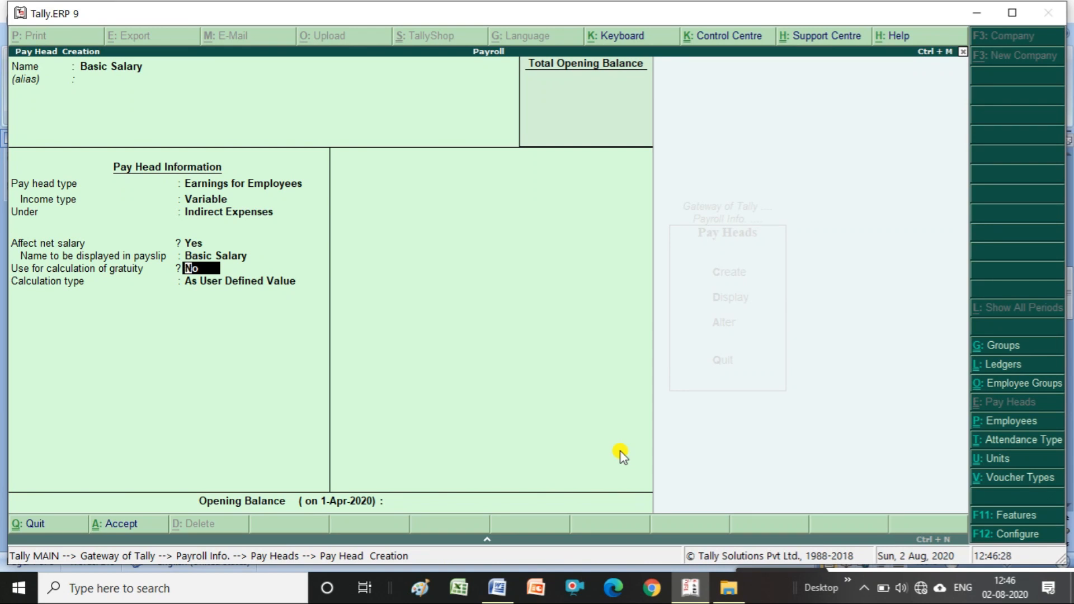
key(Return)
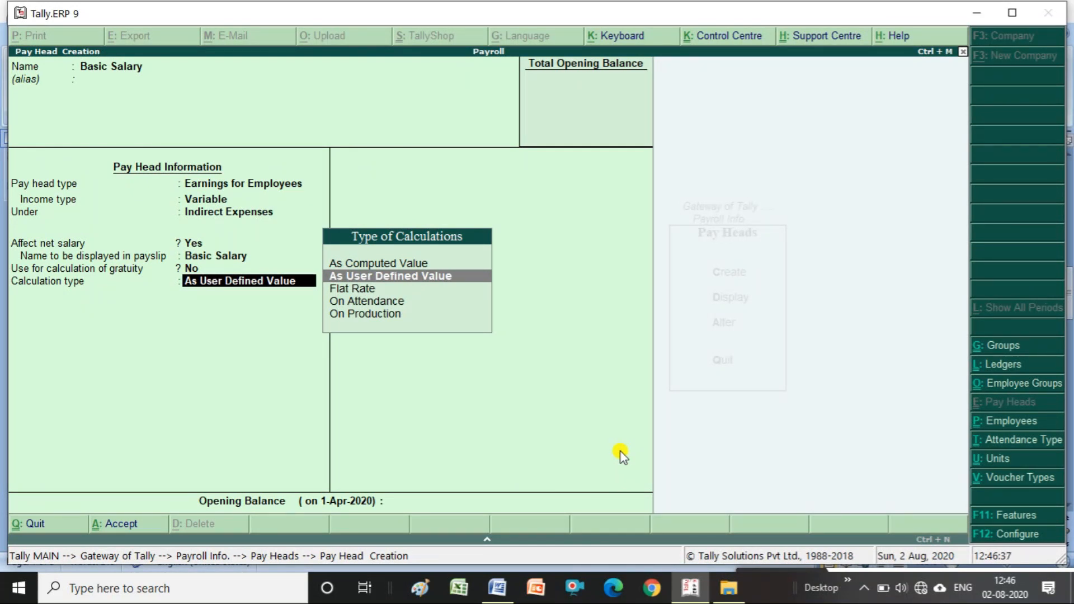
key(Down)
key(Down)
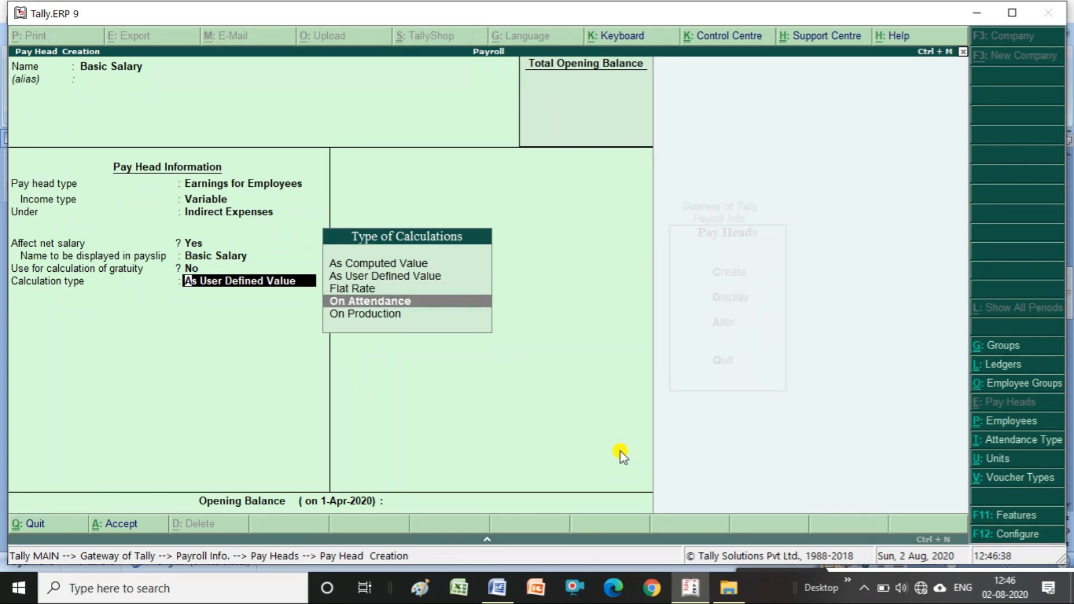
- Set Basic Salary's calculation type to On Attendance based on Present
key(Return)
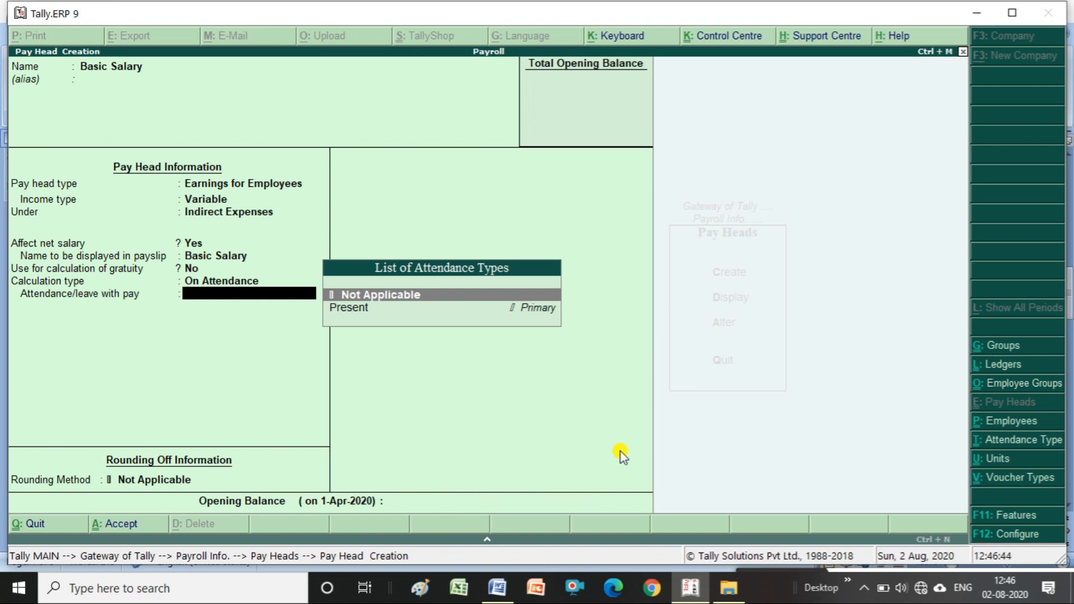
key(Down)
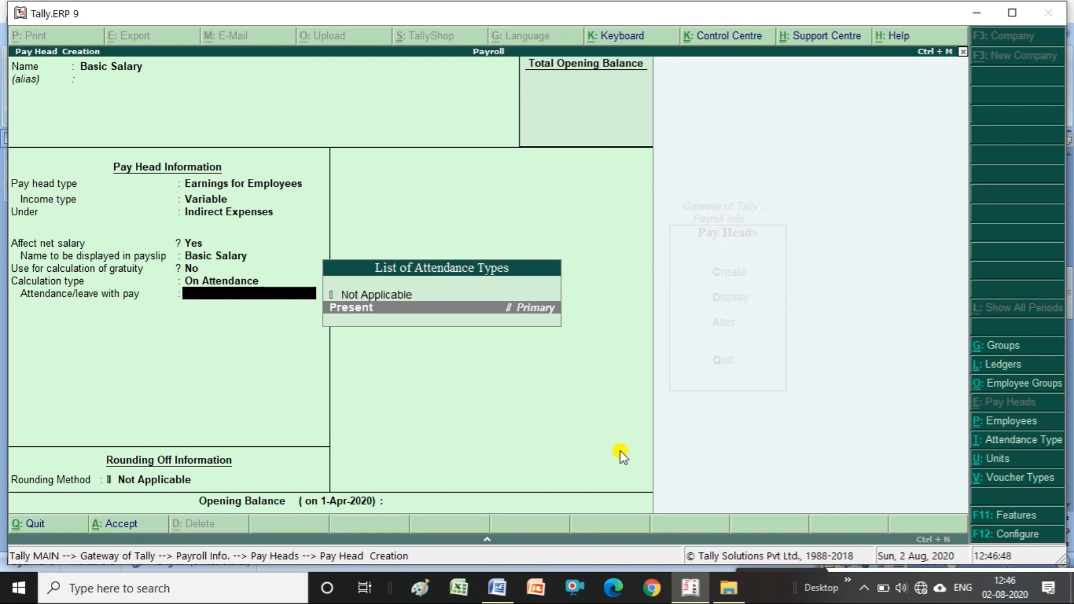
key(Return)
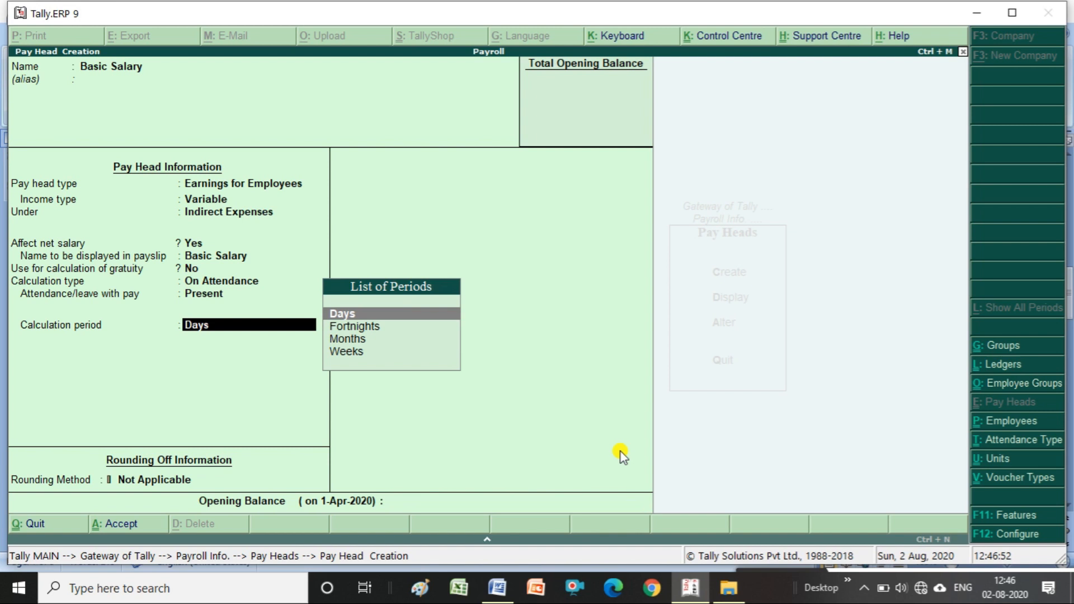
- Set calculation period to Months, basis As per Calendar Period, and no rounding
key(Down)
key(Down)
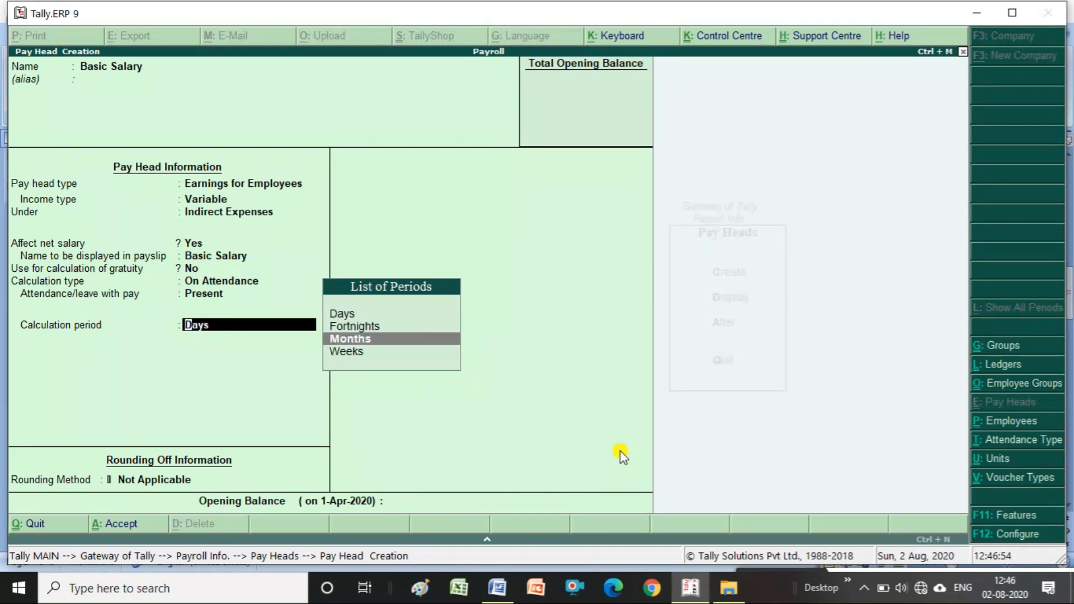
key(Down)
key(Up)
key(Up)
key(Up)
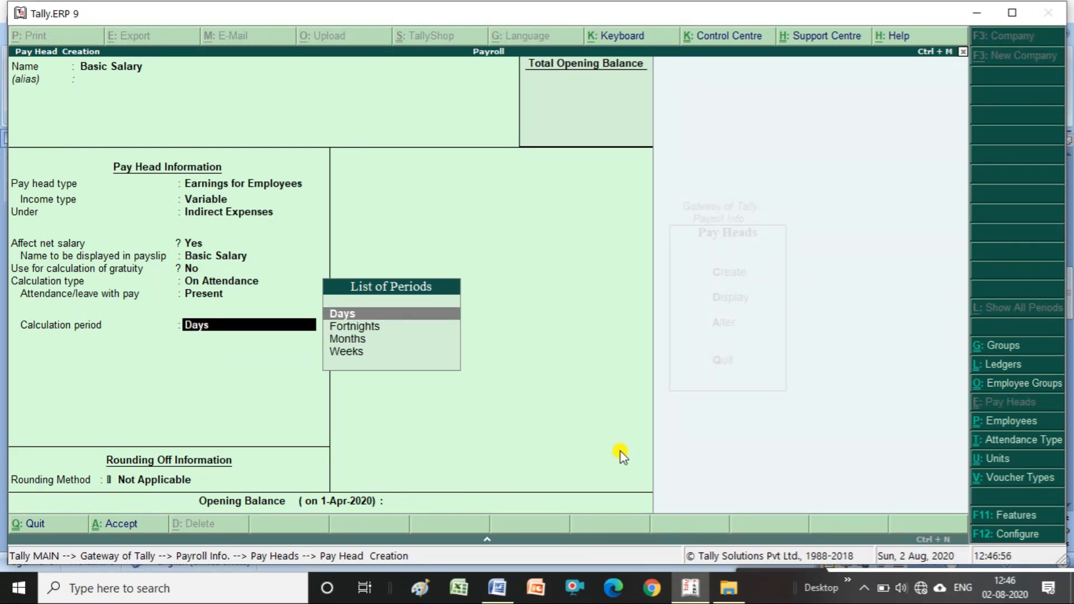
key(Down)
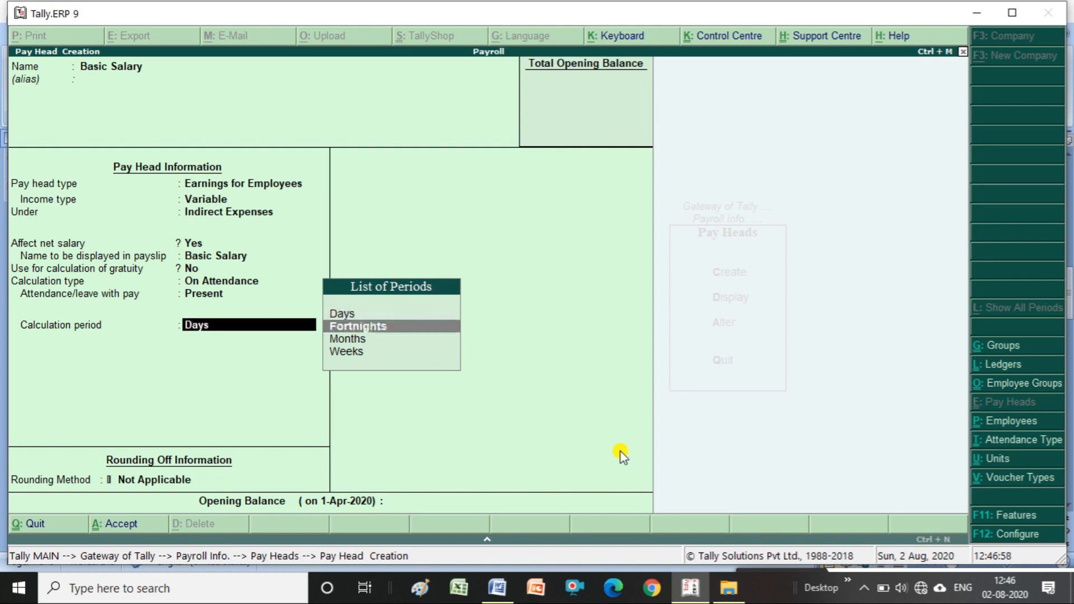
key(Down)
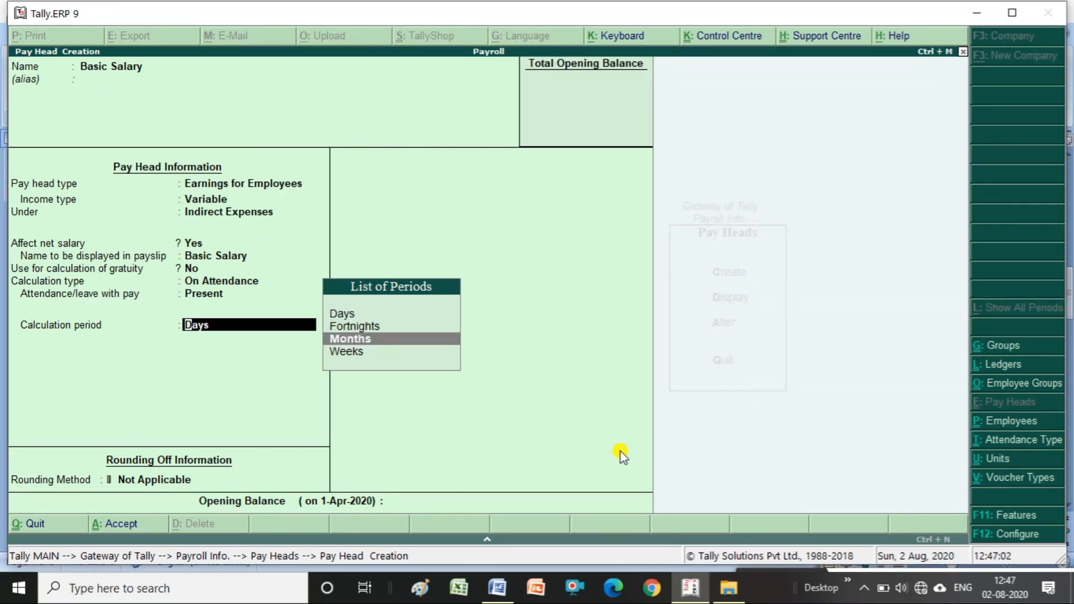
key(Return)
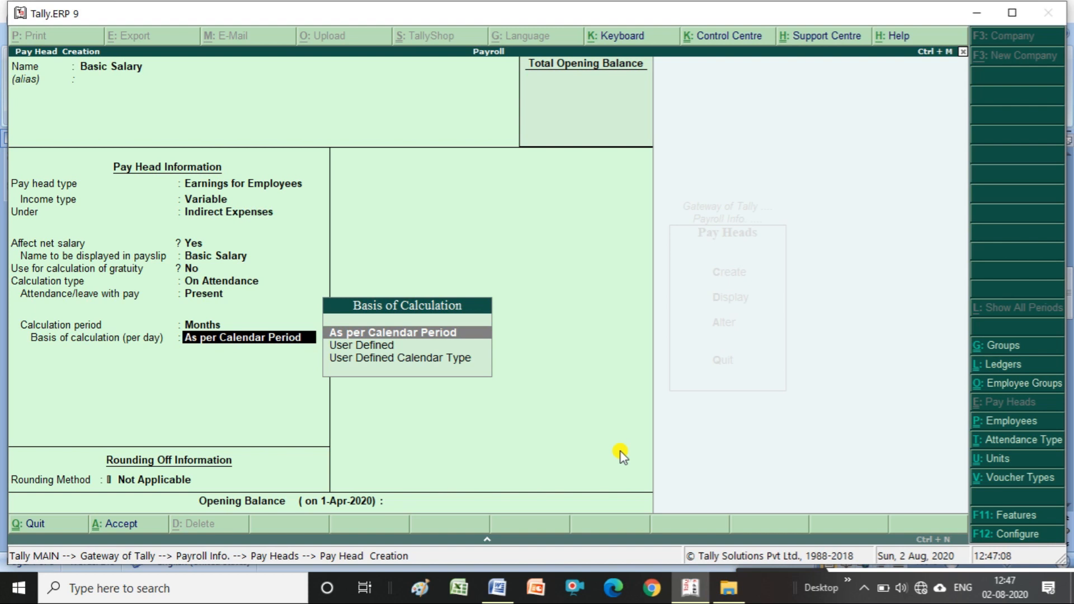
key(Down)
key(Up)
key(Return)
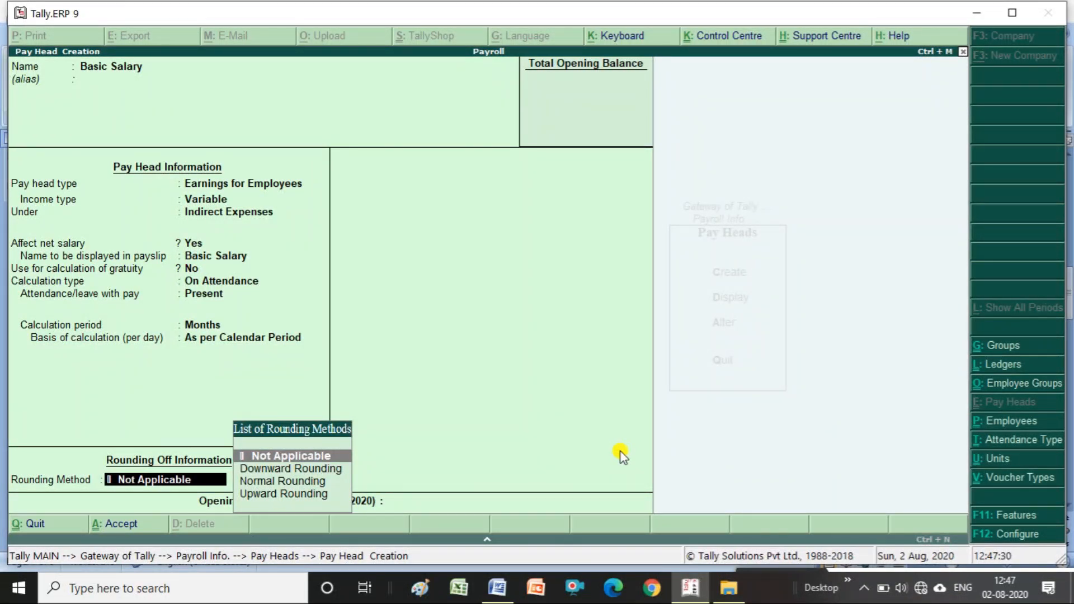
key(Return)
key(Return)
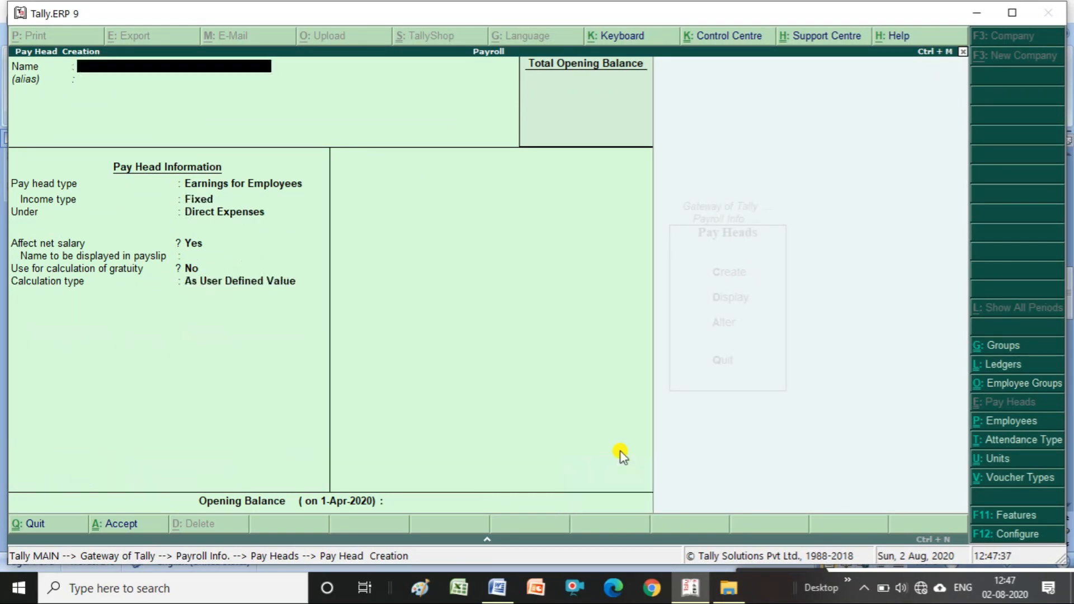
- Set up 'Hra' as variable Earnings for Employees under Indirect Expenses, affecting net salary, no gratuity
text(Hra)
key(Return)
key(Return)
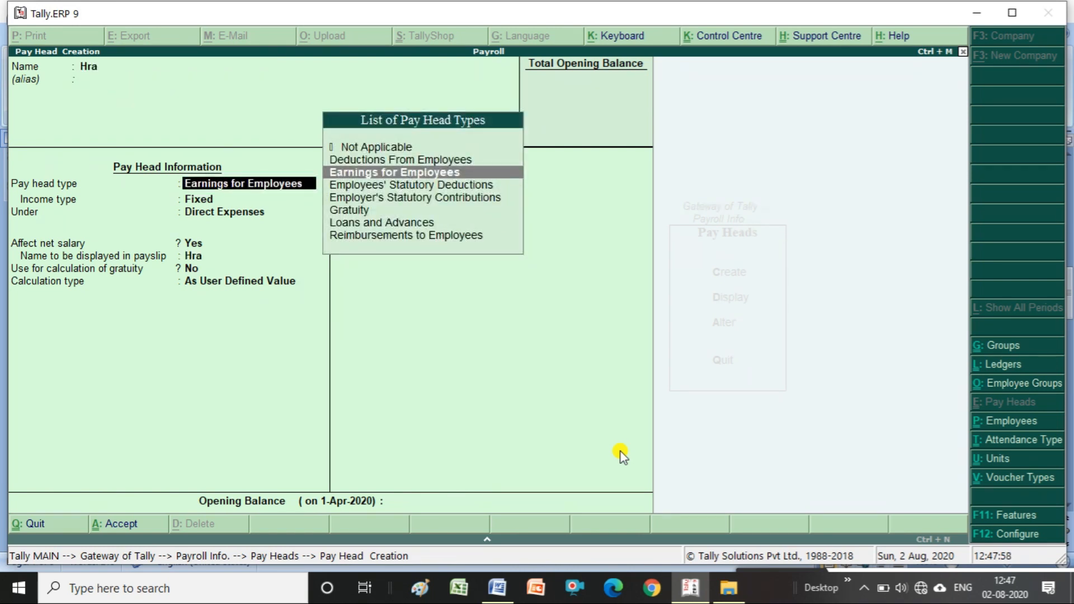
key(Return)
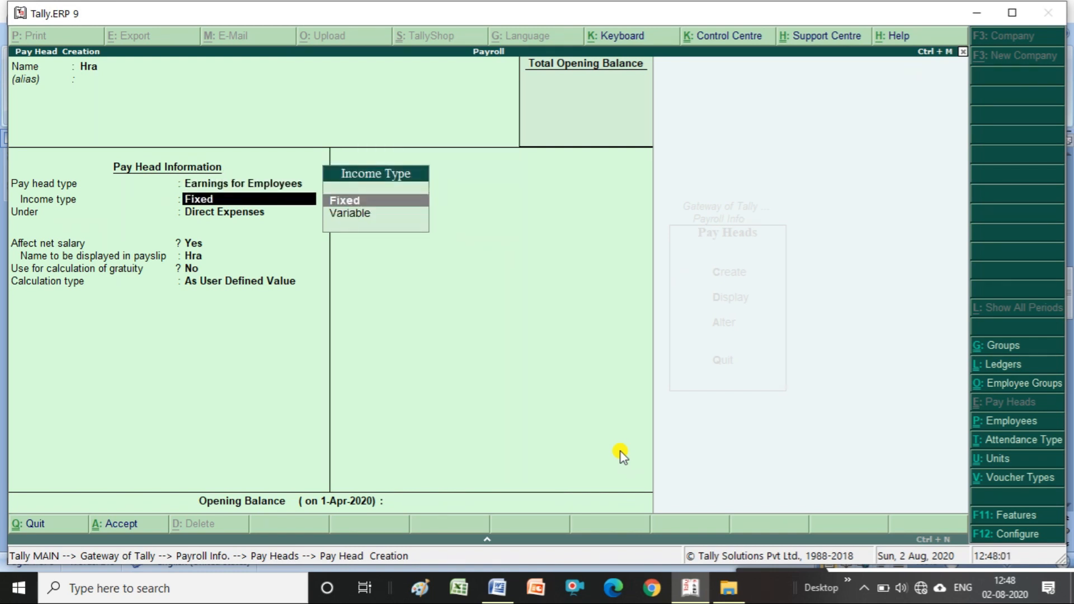
key(Down)
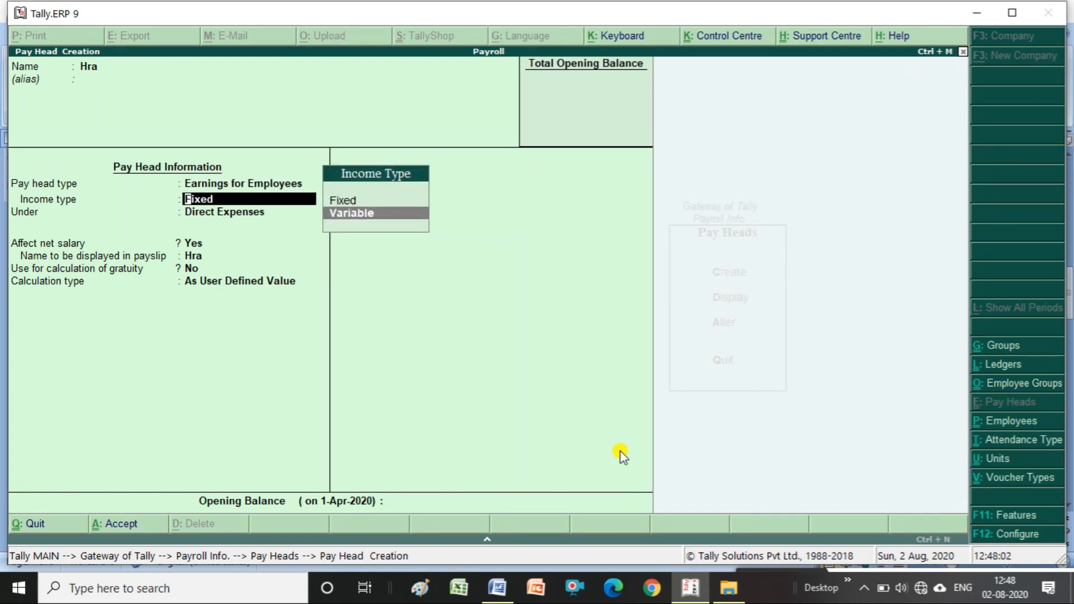
key(Return)
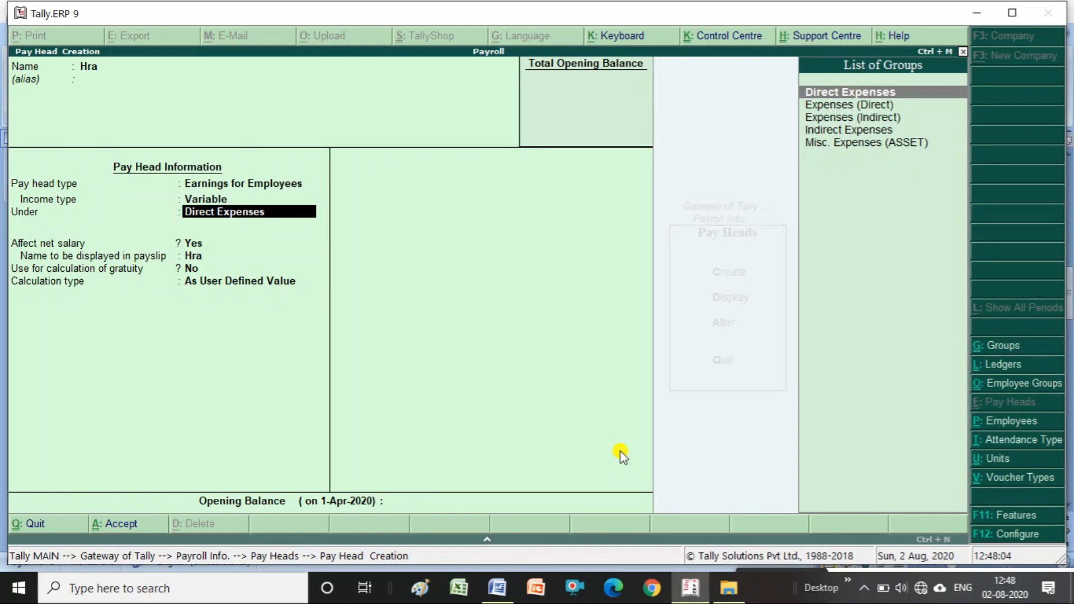
key(Down)
key(Down)
key(Down)
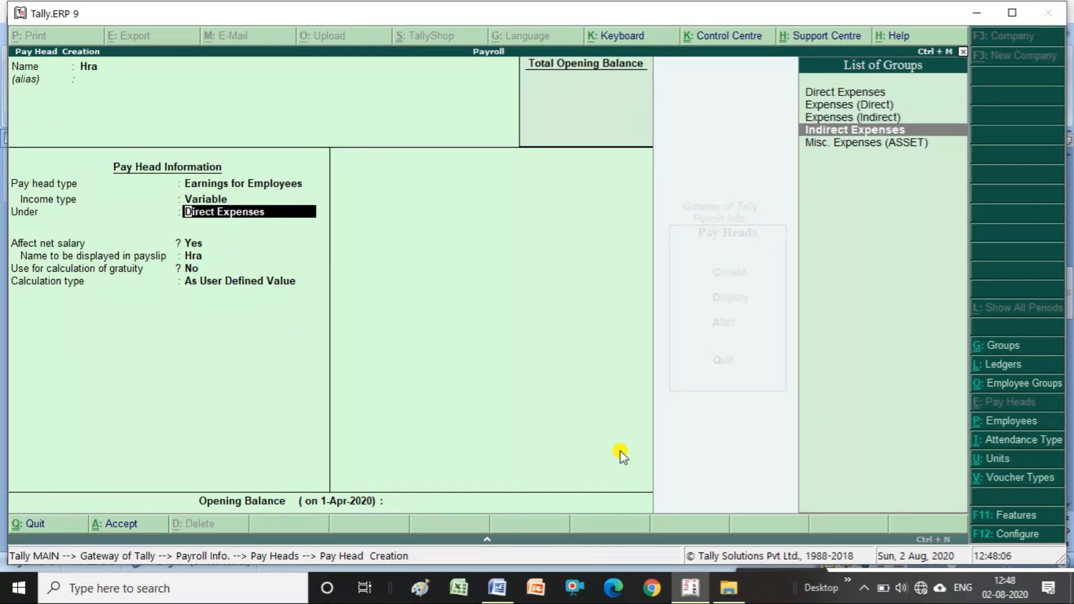
key(Return)
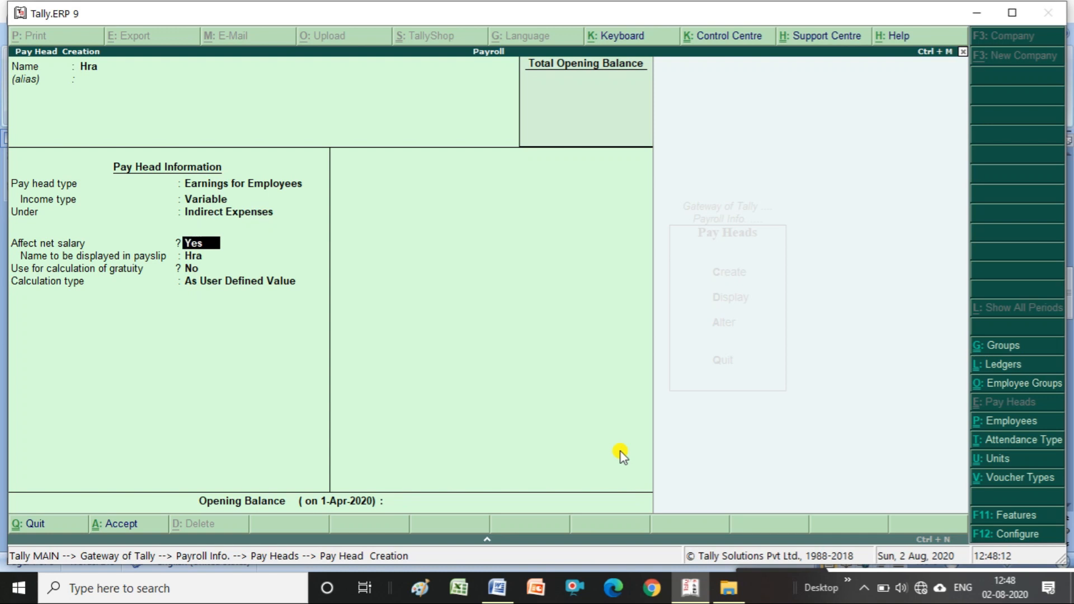
key(Return)
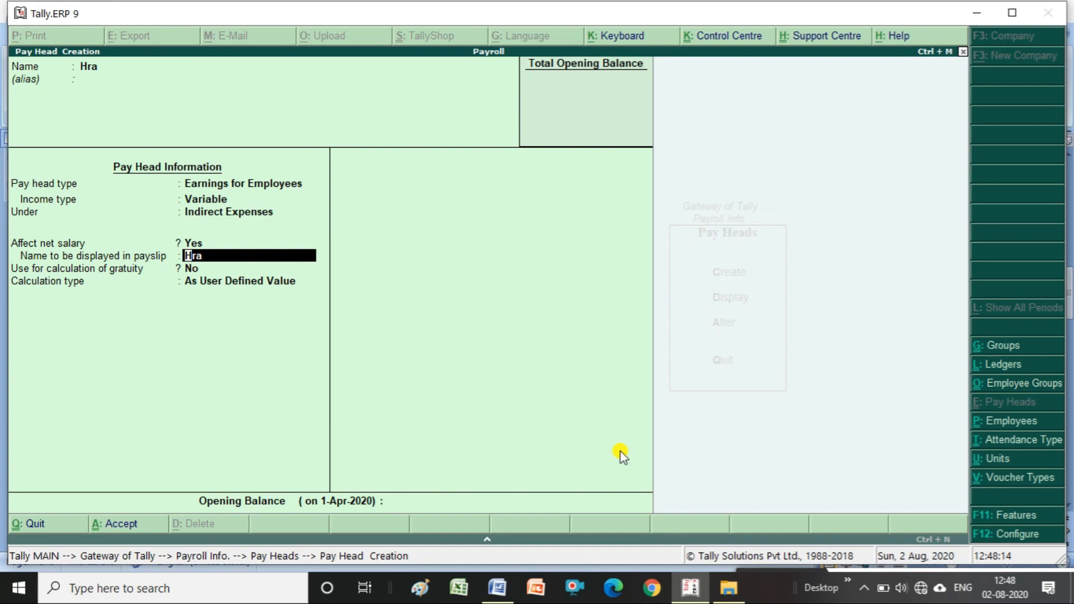
key(Return)
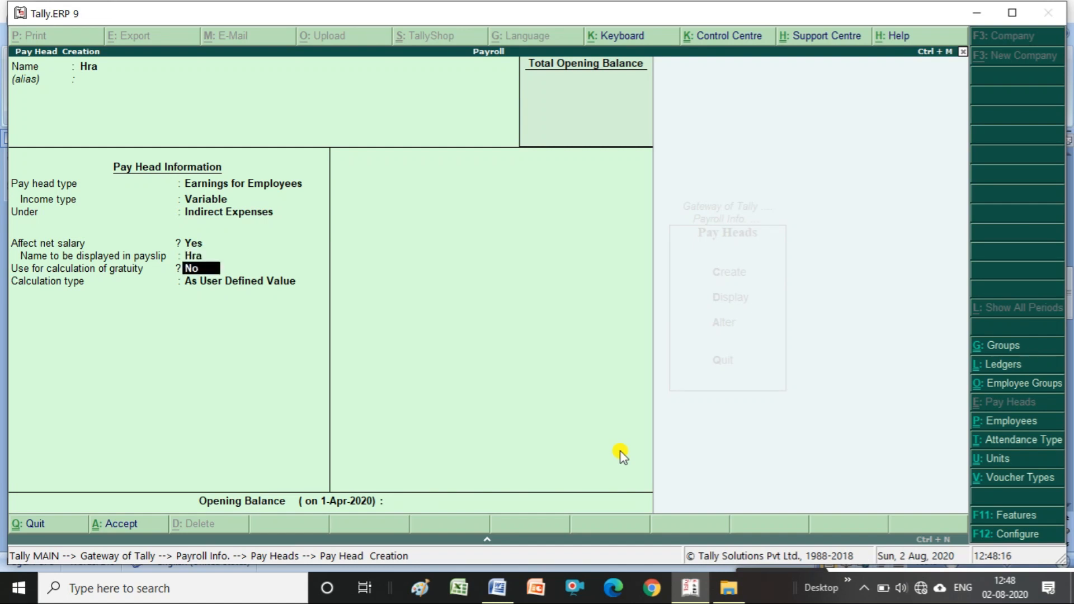
key(Return)
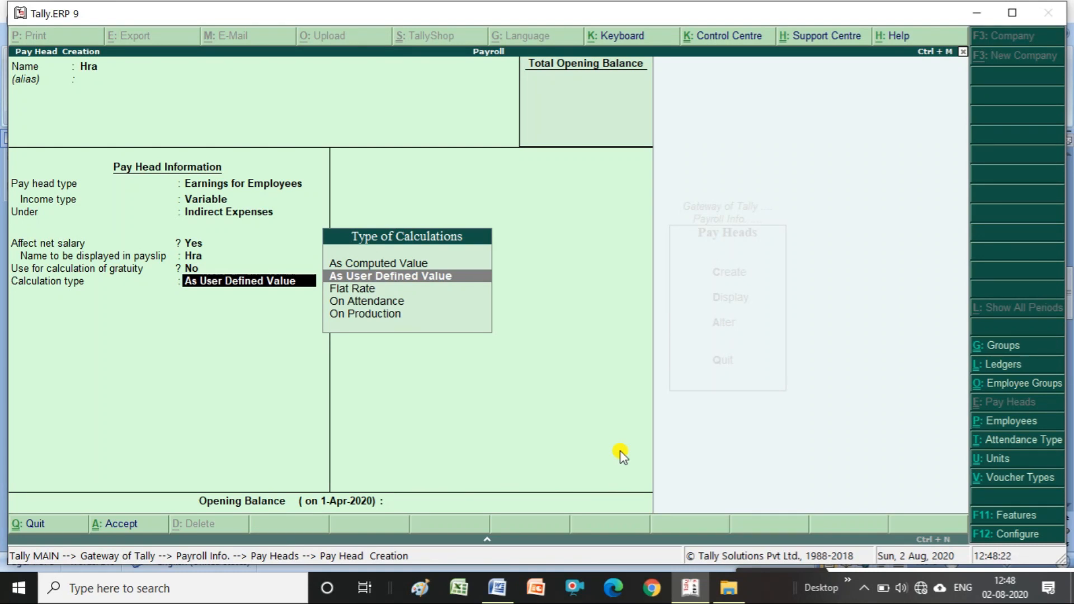
- Set Hra's calculation type to As Computed Value with Not Applicable rounding, computed On Specified Formula
key(Up)
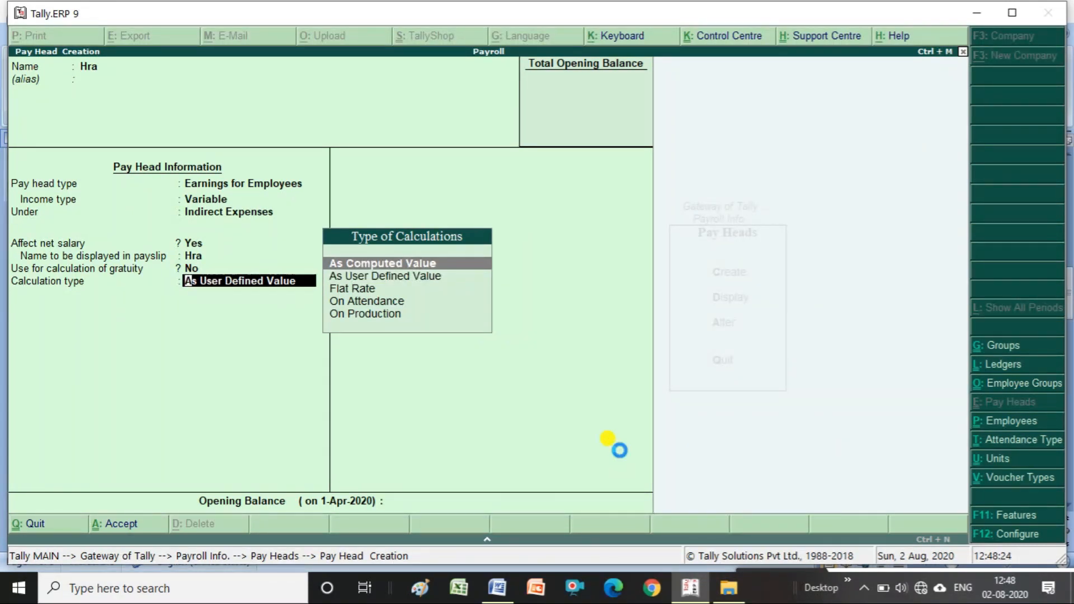
key(Return)
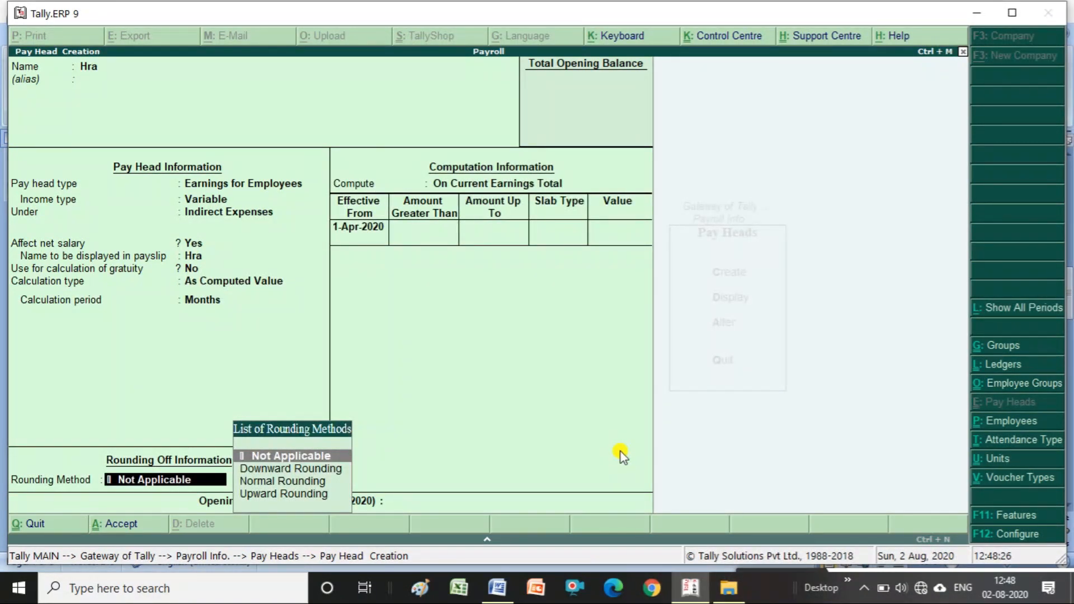
key(Return)
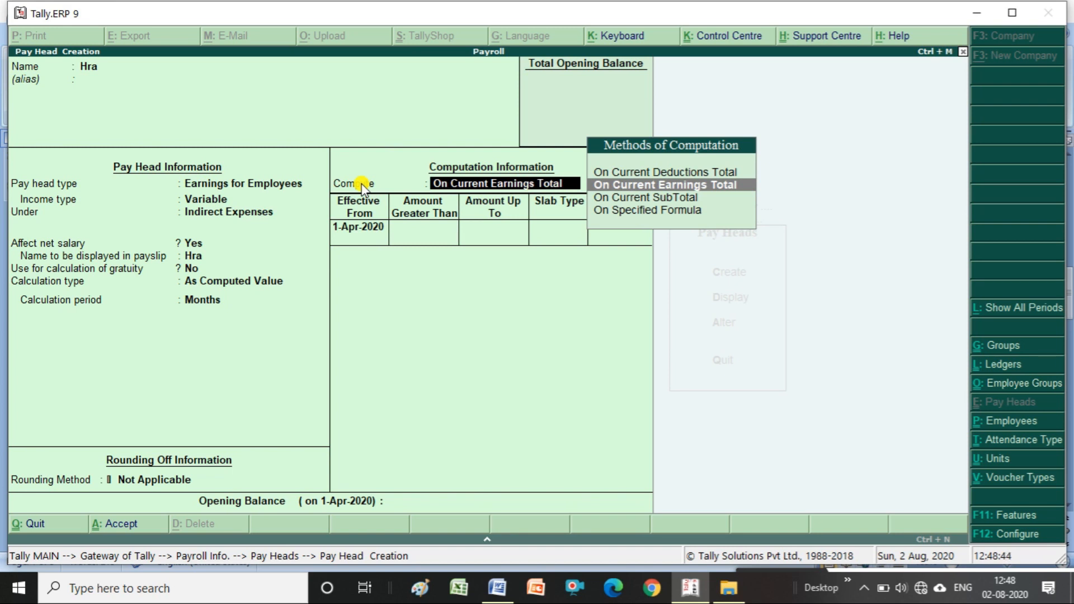
key(Down)
key(Down)
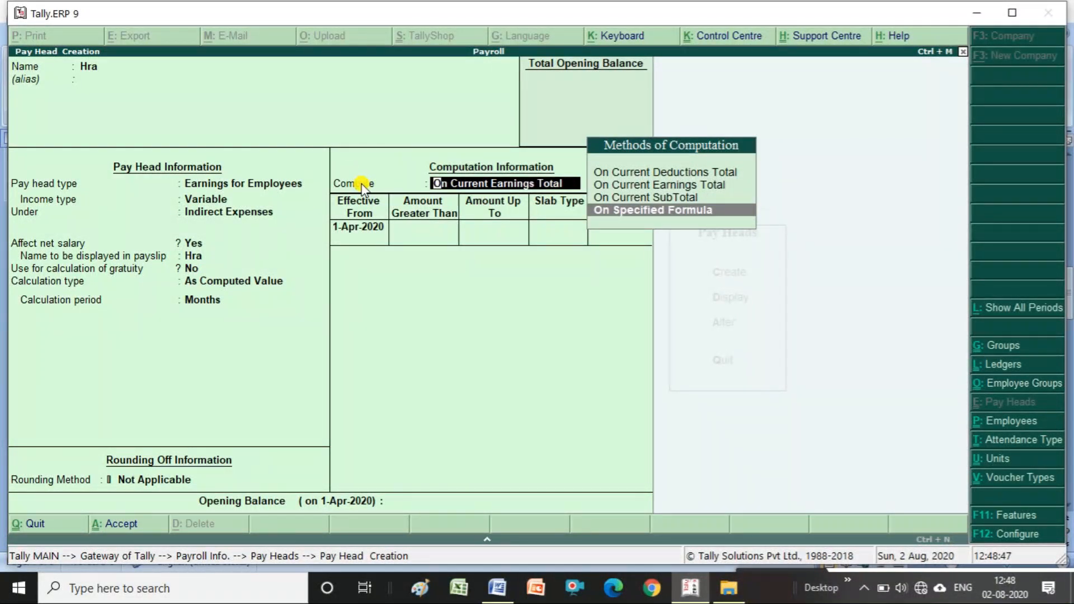
key(Return)
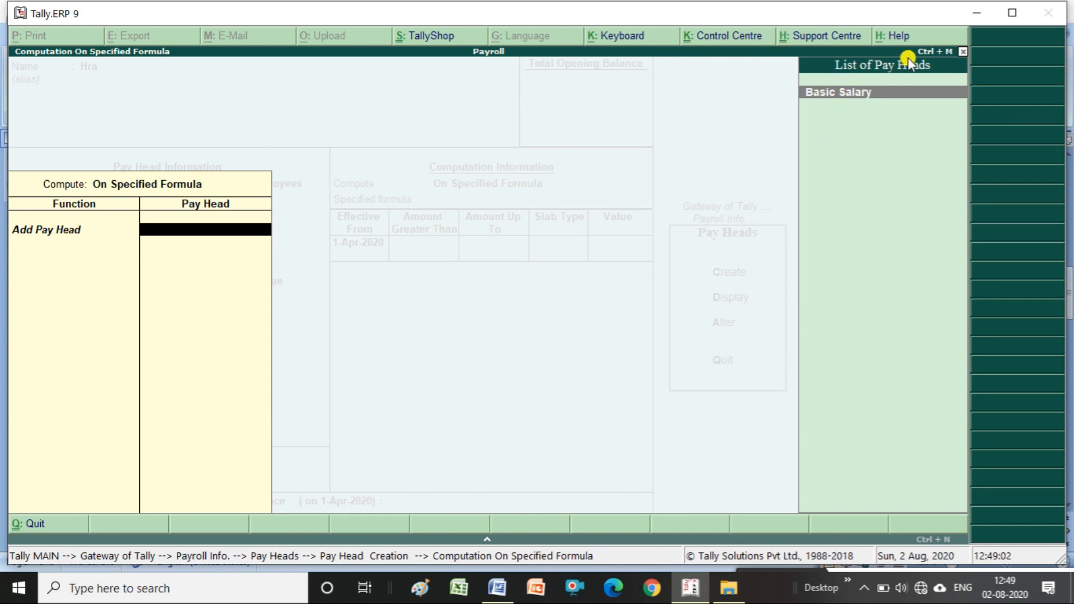
- Base Hra's formula on Basic Salary only, effective from 1-Apr-2020 with no upper amount limit
key(Return)
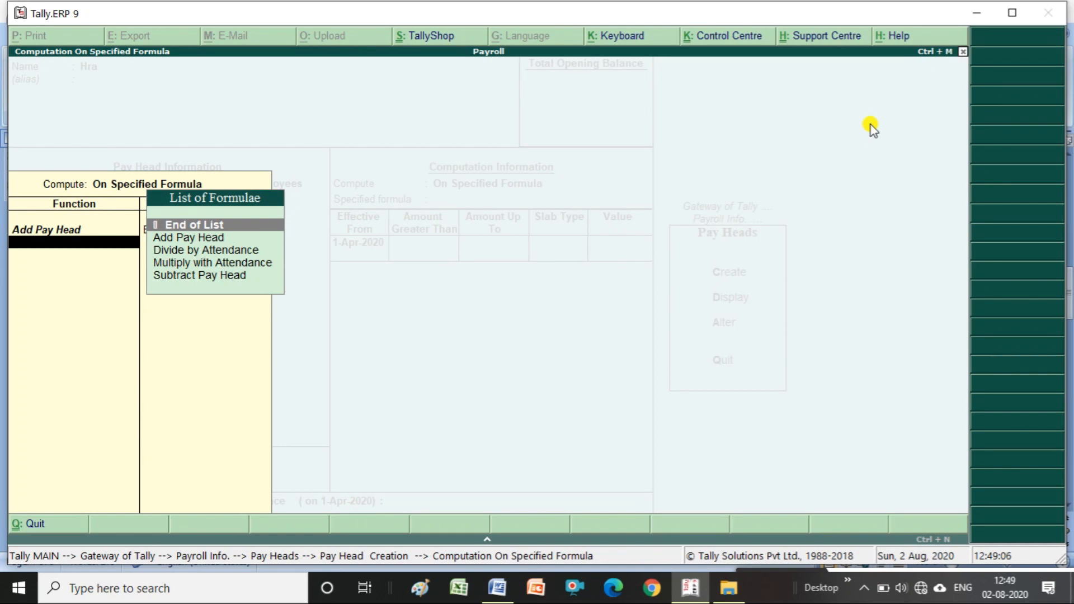
key(Return)
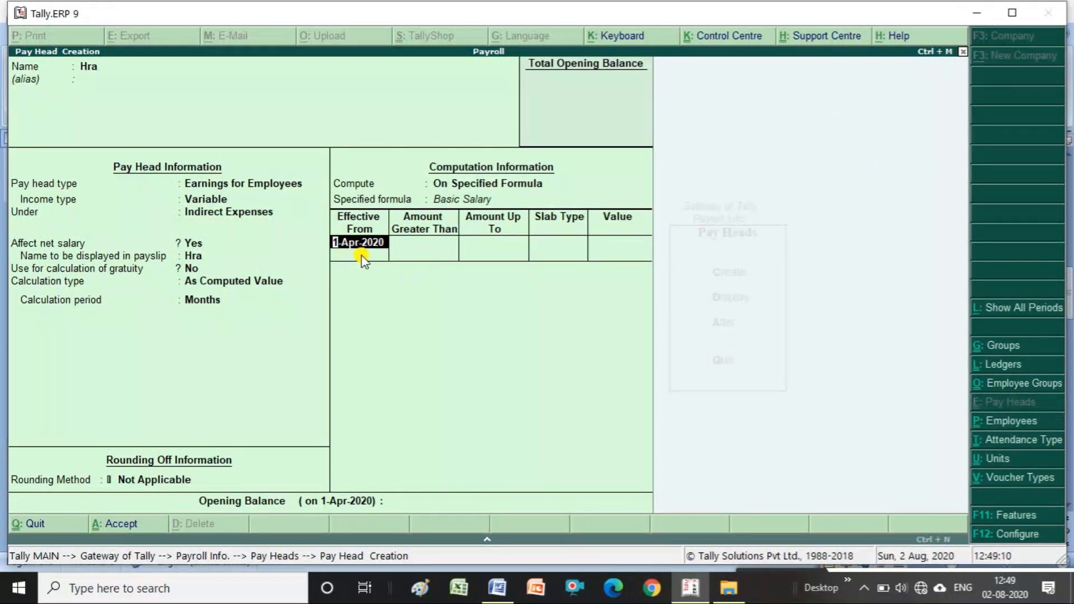
key(Return)
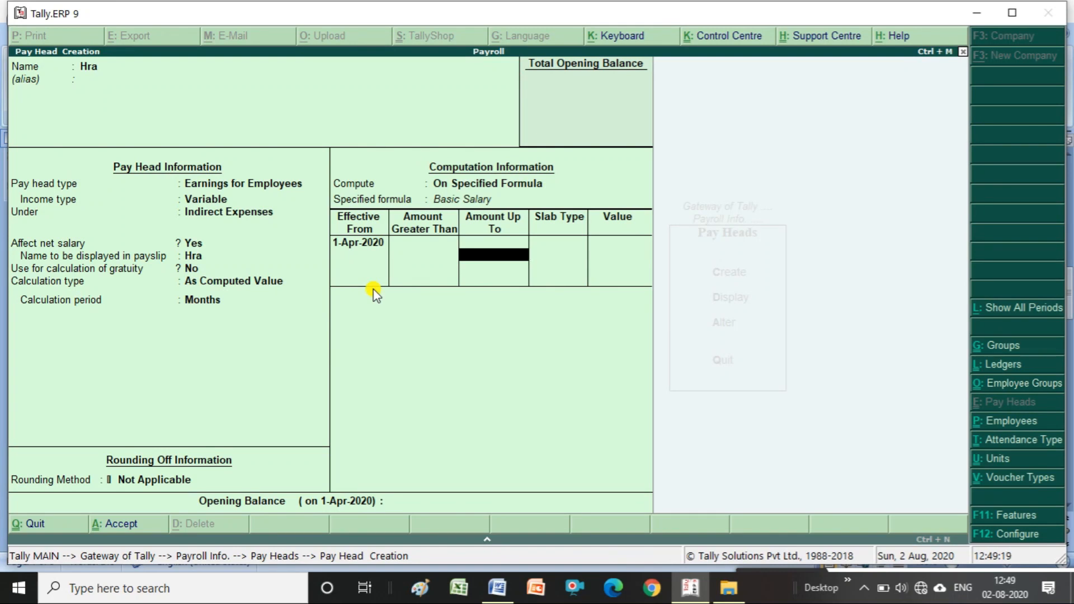
key(Return)
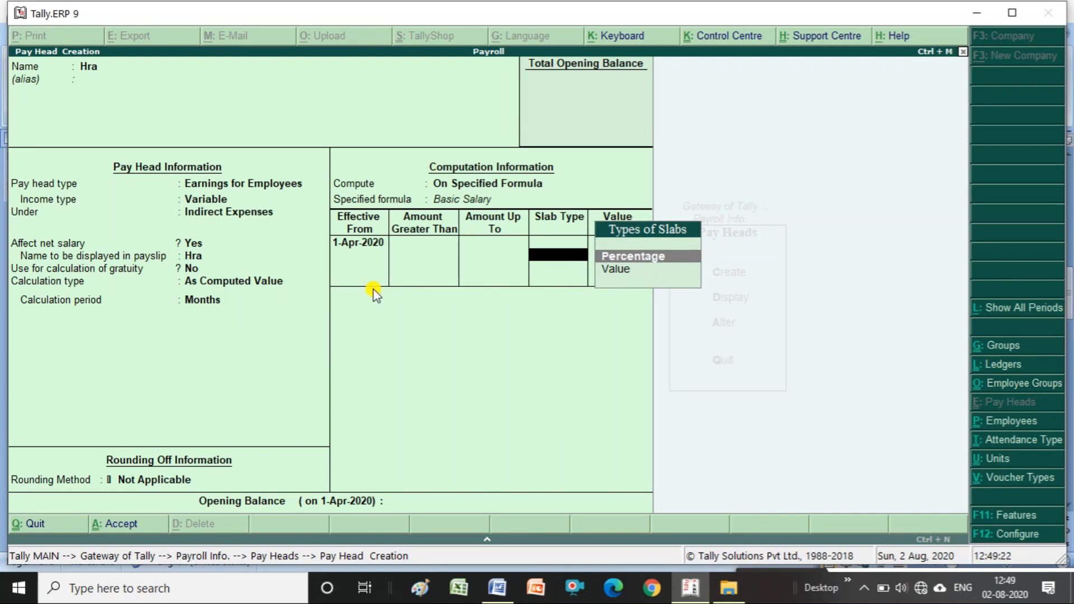
- Give Hra a Percentage slab of 30% and save the pay head
key(Down)
key(Up)
key(Return)
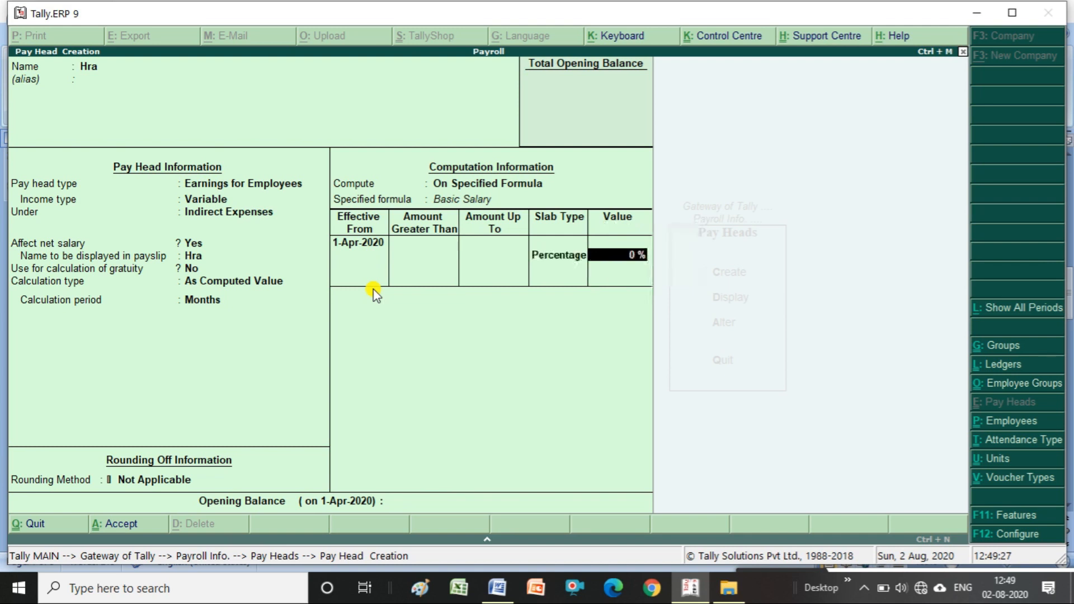
text(30)
key(Return)
key(Return)
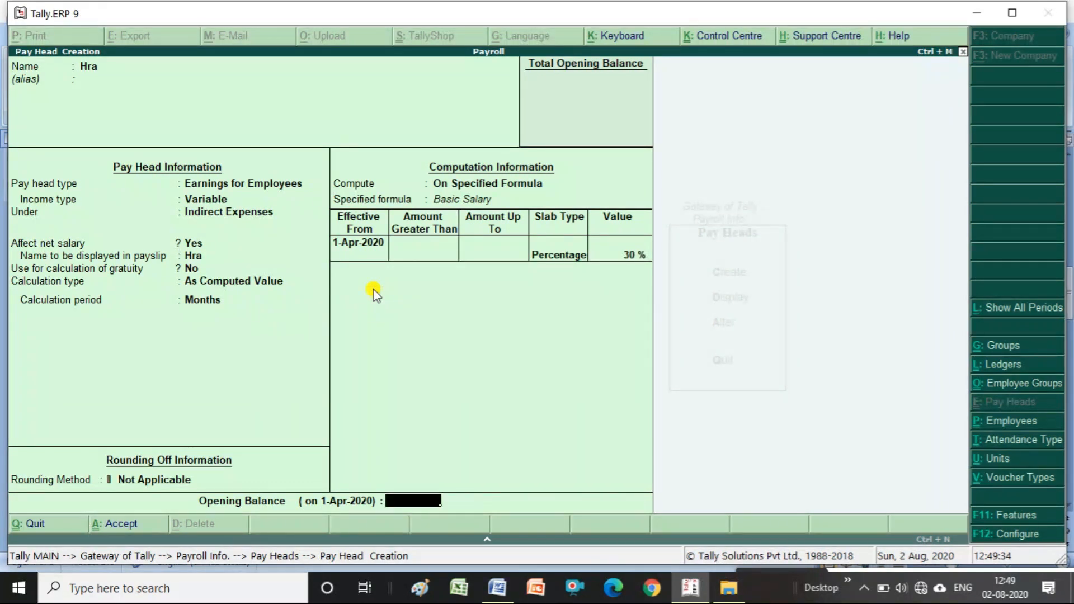
key(Return)
key(Return)
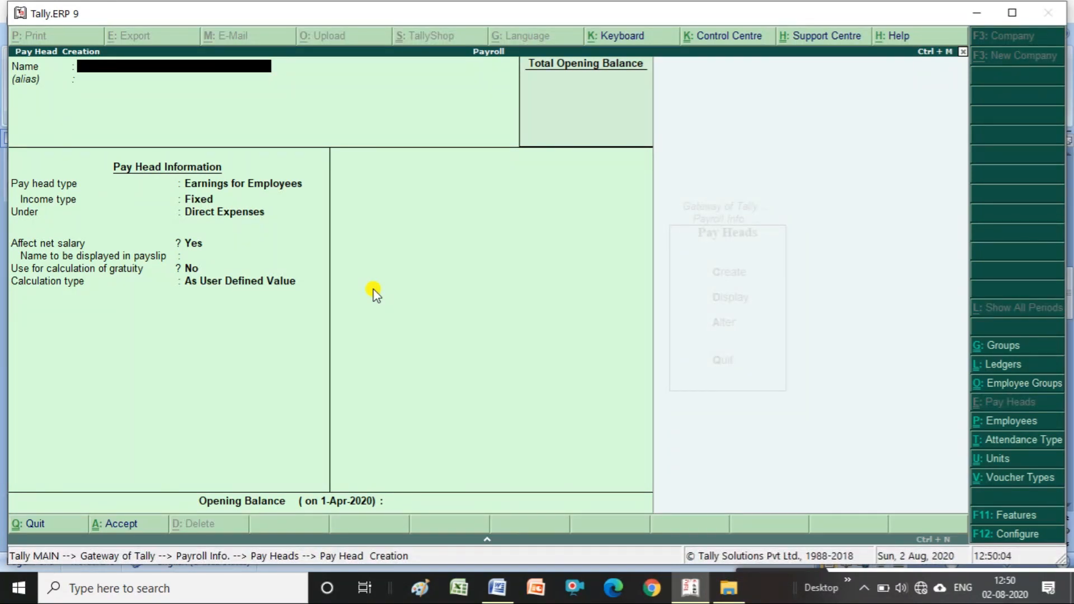
- Name the new pay head ESI, typed Deductions From Employees under Current Liabilities
text(ESI)
key(Return)
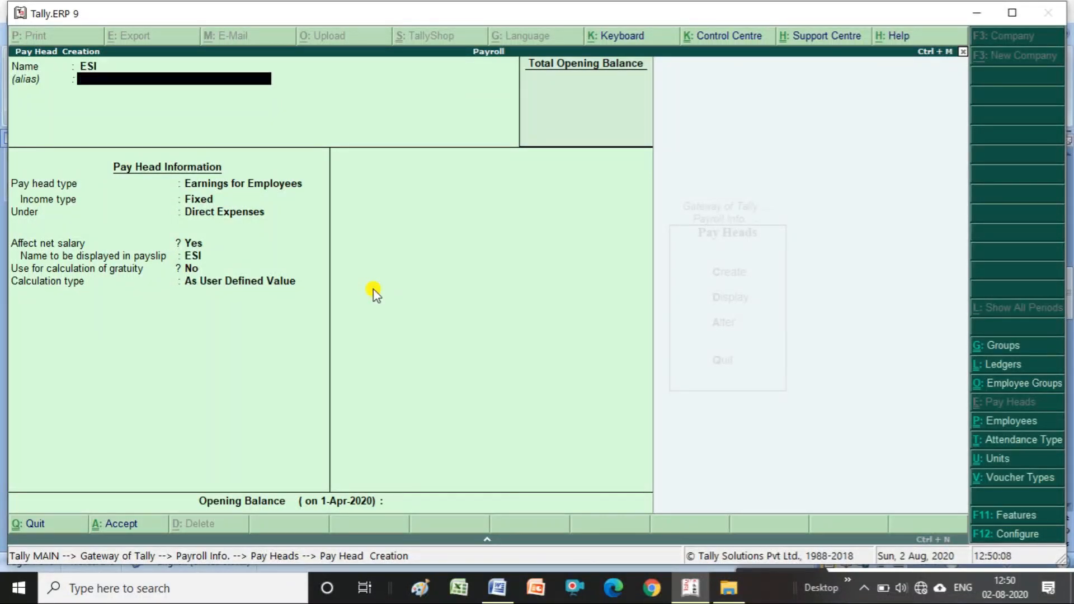
key(Return)
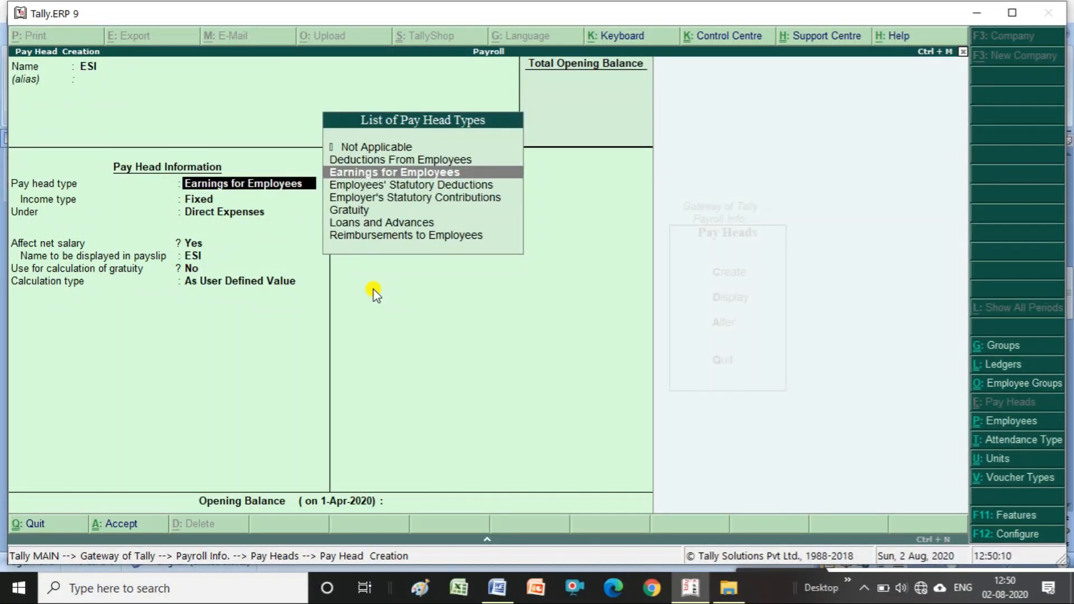
key(Up)
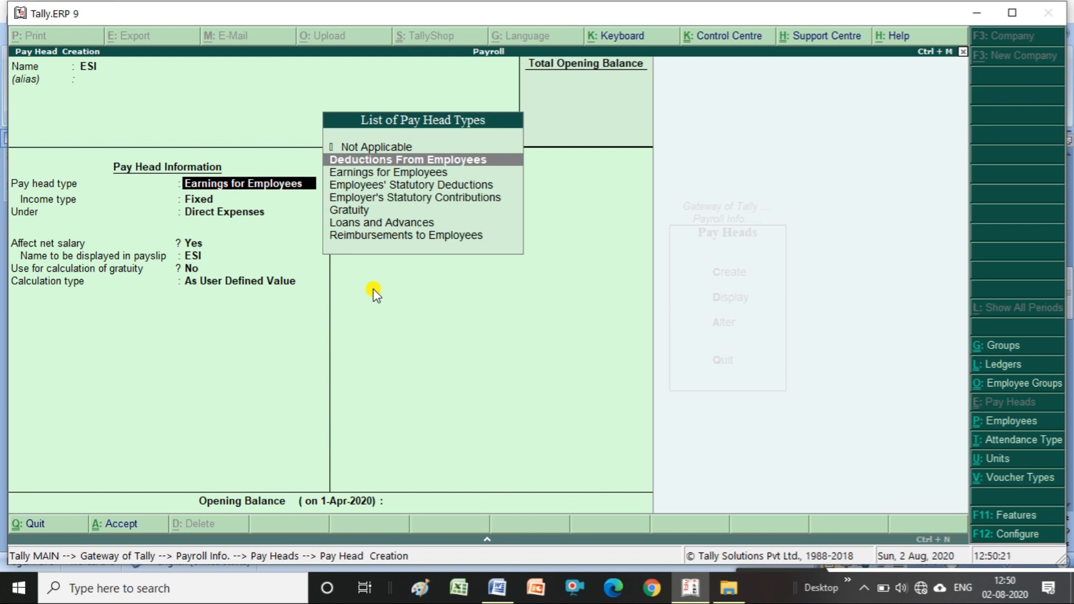
key(Return)
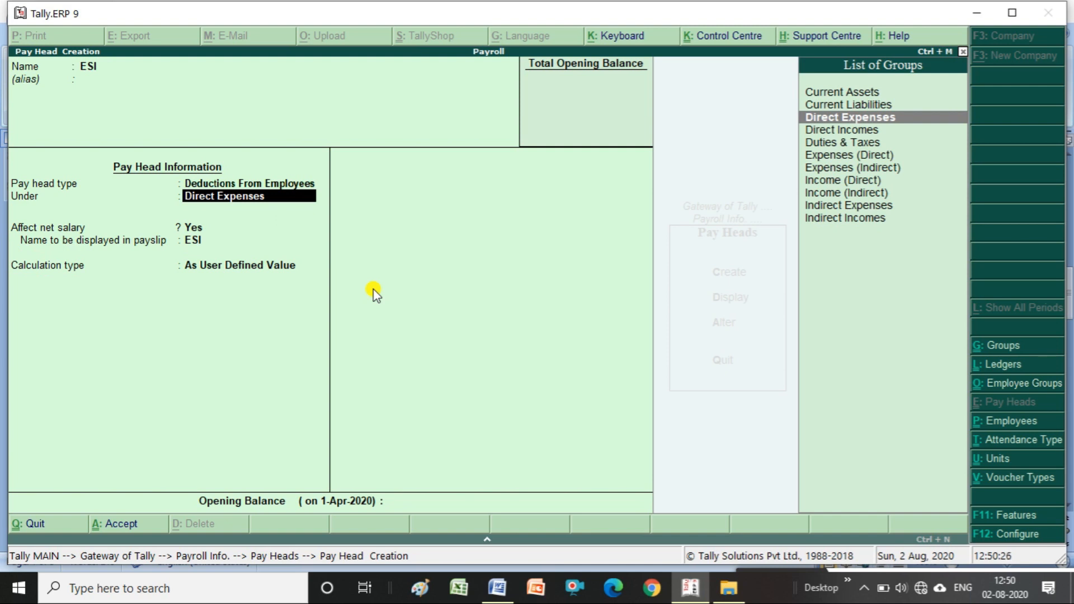
key(Up)
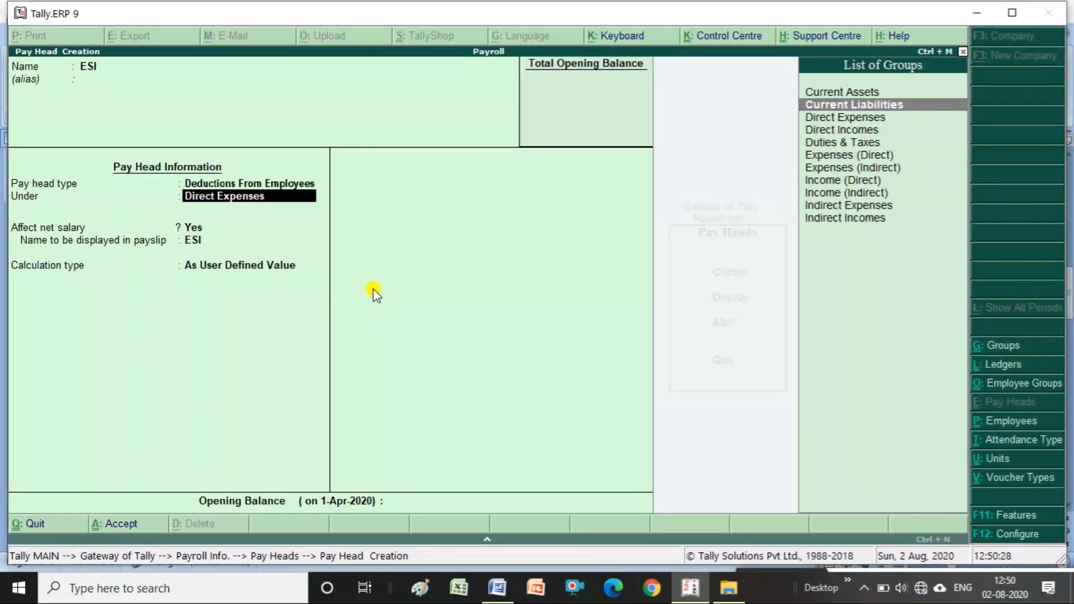
key(Return)
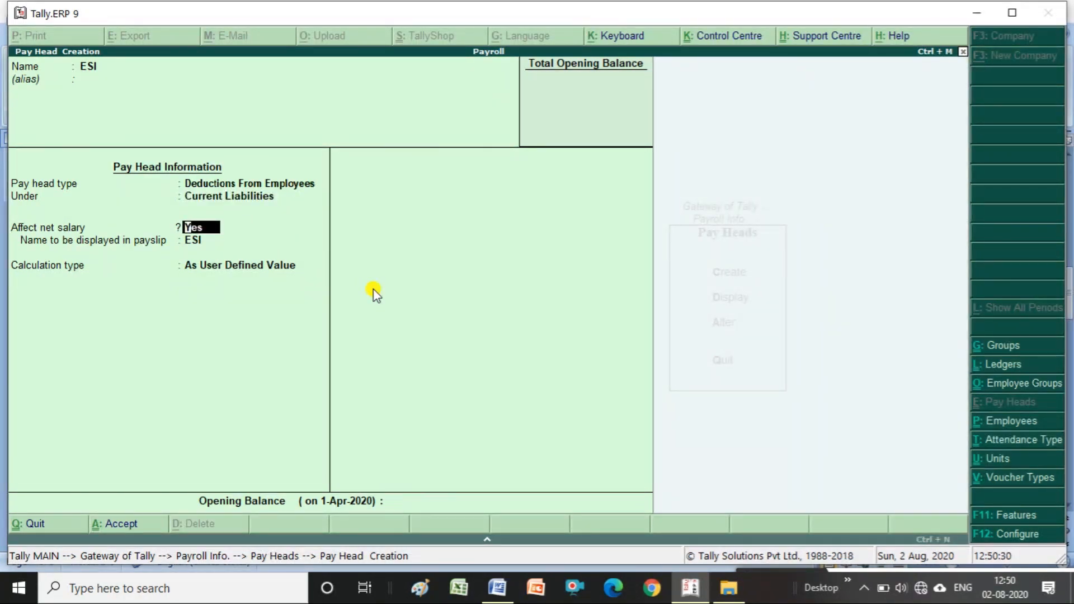
- Keep ESI affecting net salary with payslip name ESI, calculated As Computed Value
key(Return)
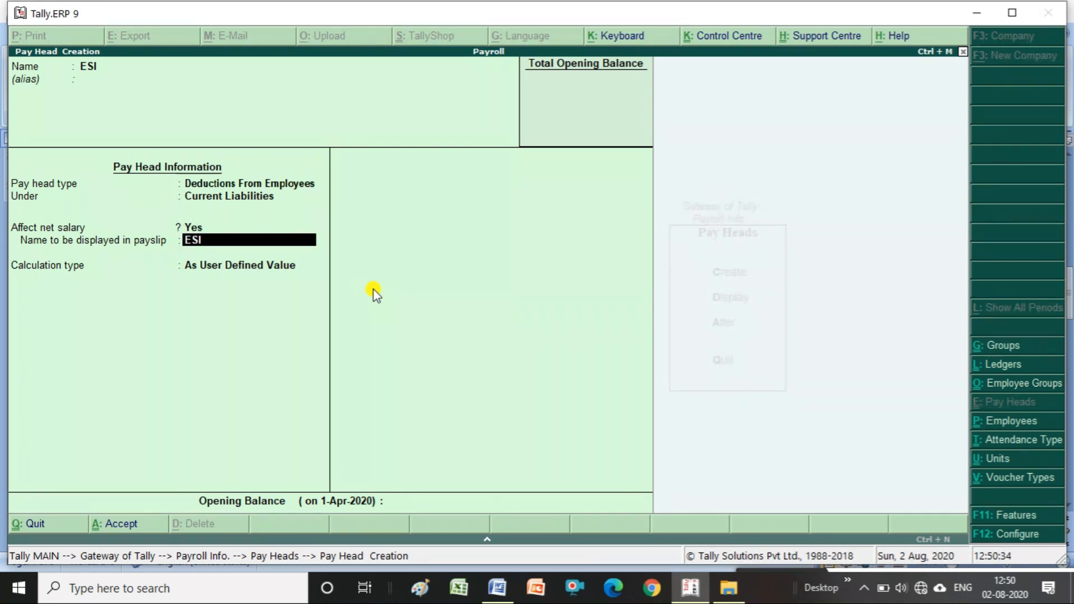
key(Return)
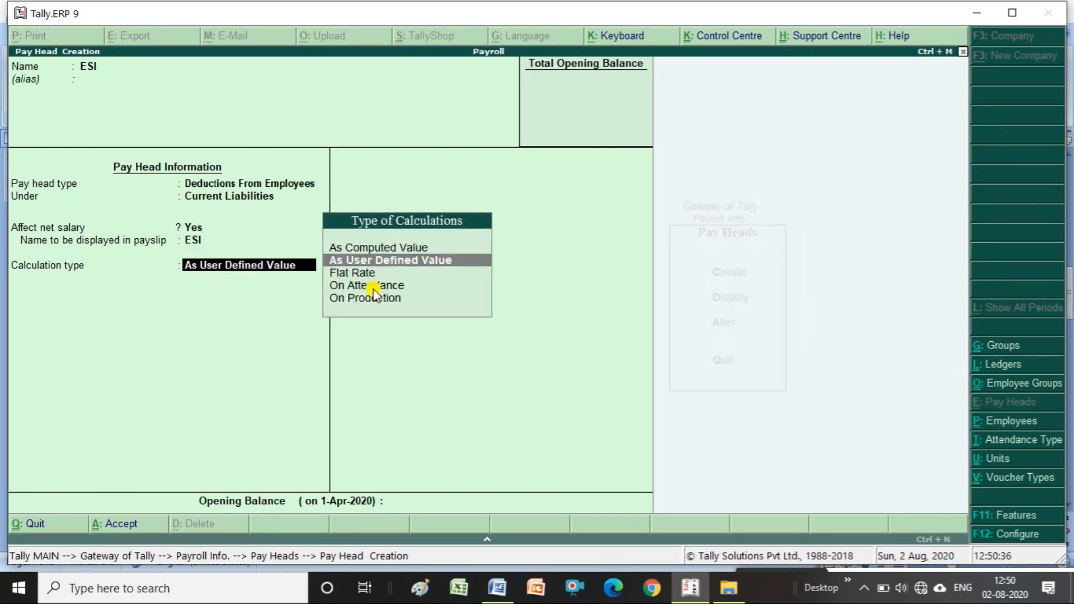
key(Up)
key(Return)
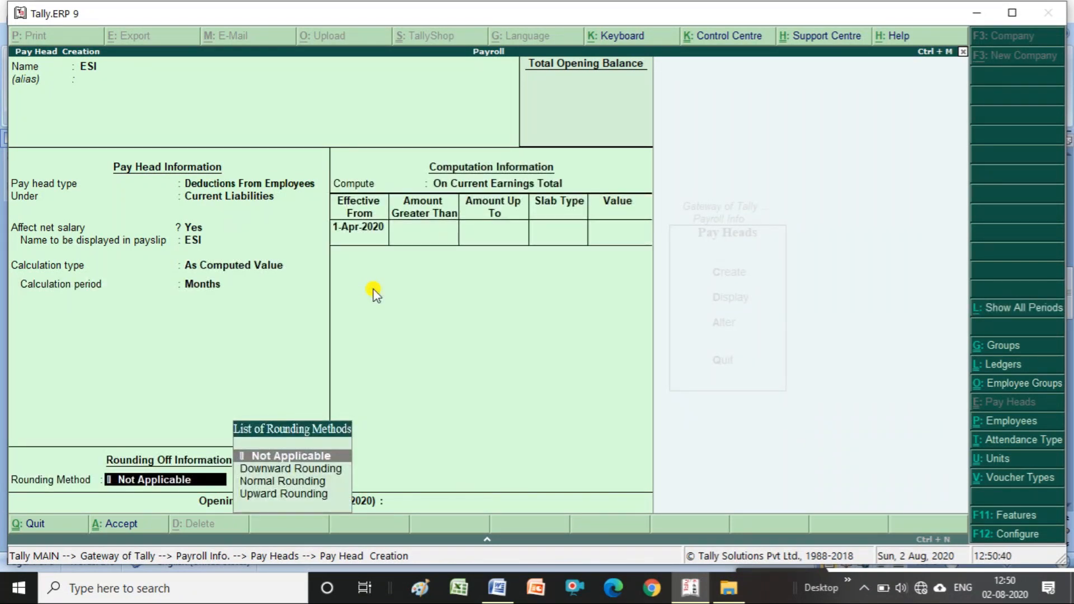
- Leave rounding Not Applicable and compute ESI on a formula of Basic Salary only
key(Return)
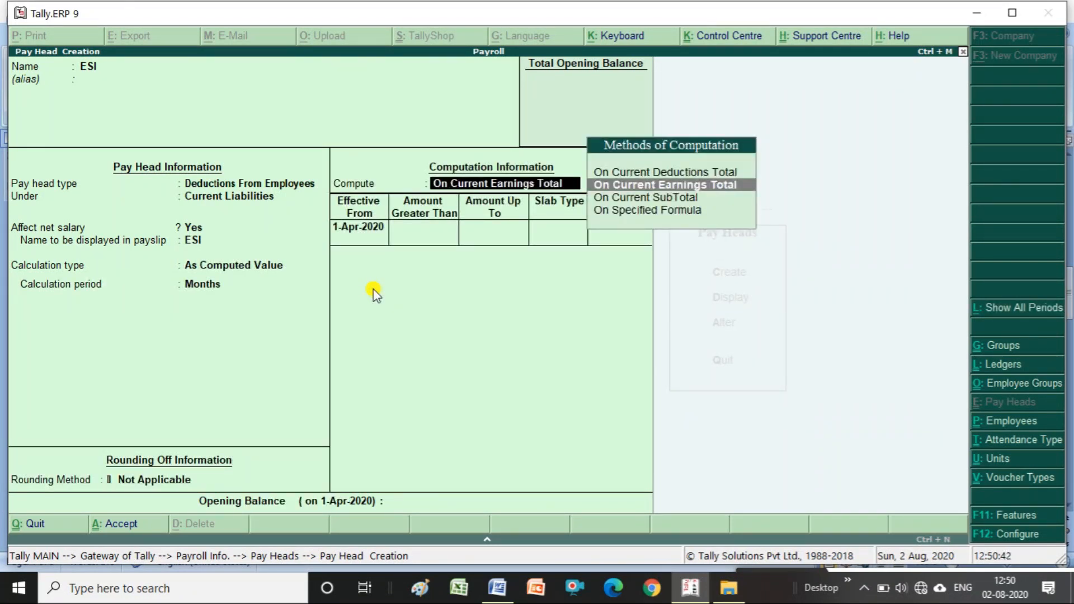
key(Down)
key(Down)
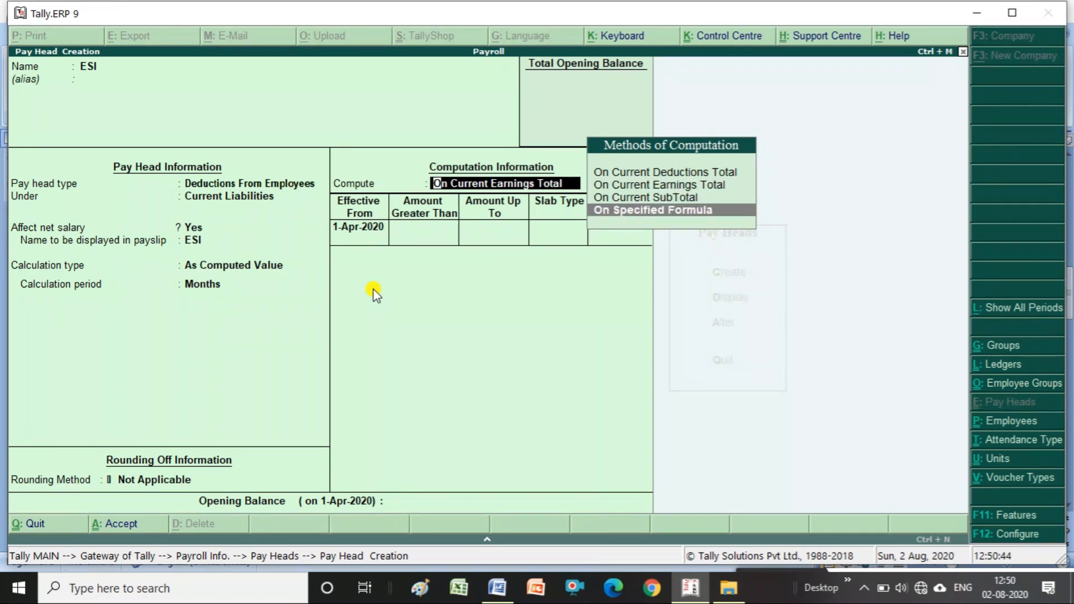
key(Return)
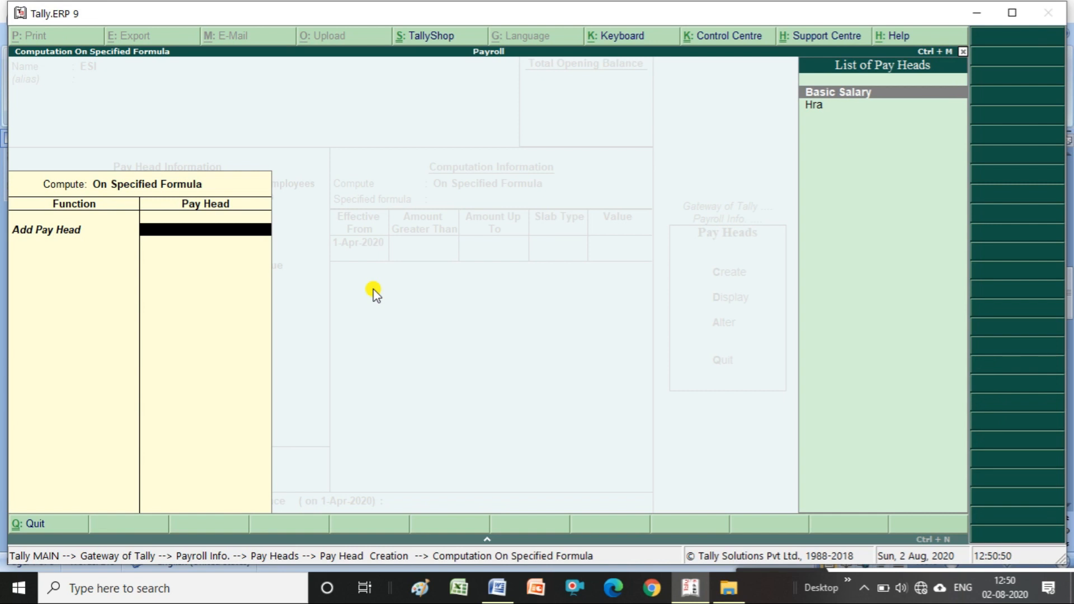
key(Return)
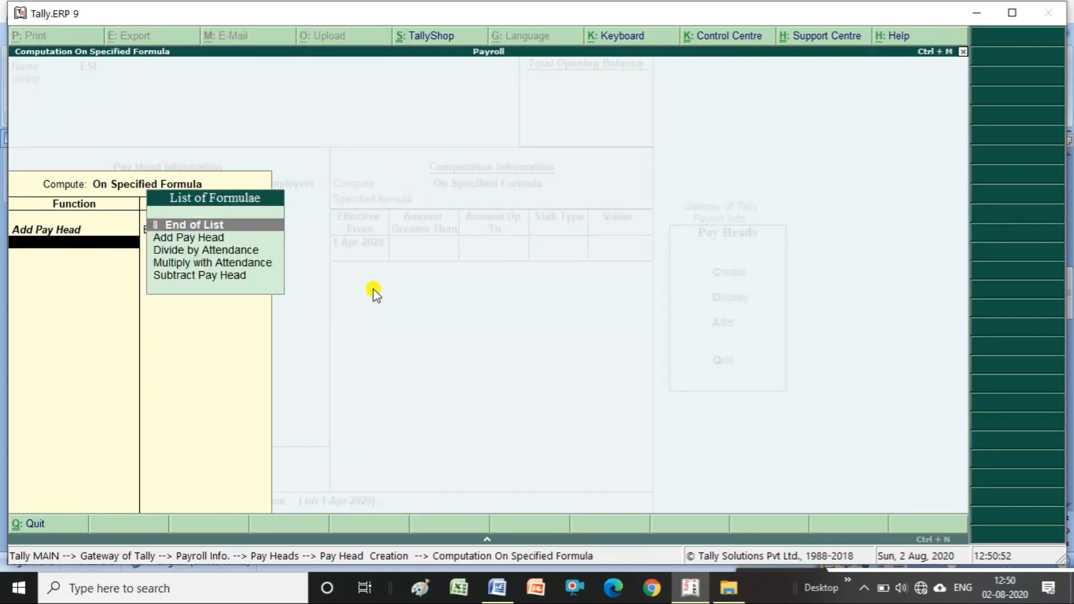
key(Return)
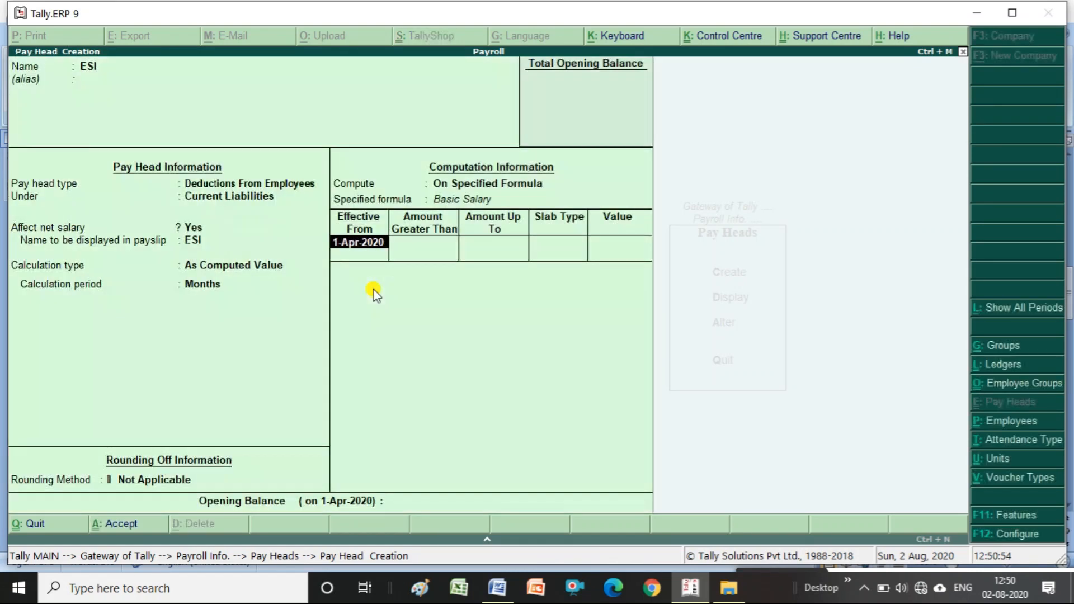
- Make ESI effective 1-Apr-2020, no upper limit, with a 1.75% percentage slab
key(Return)
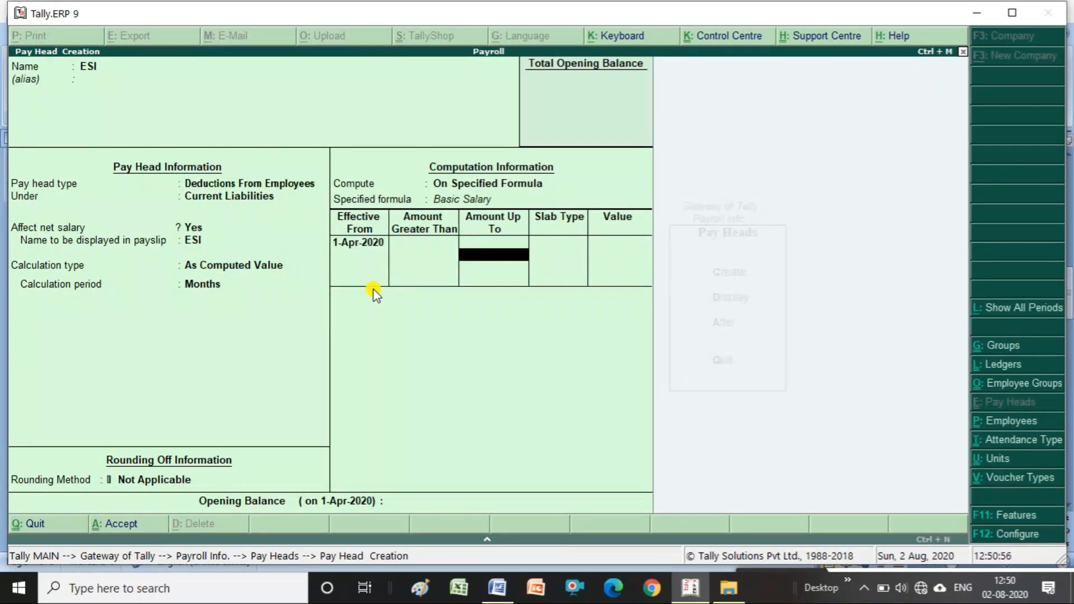
key(Return)
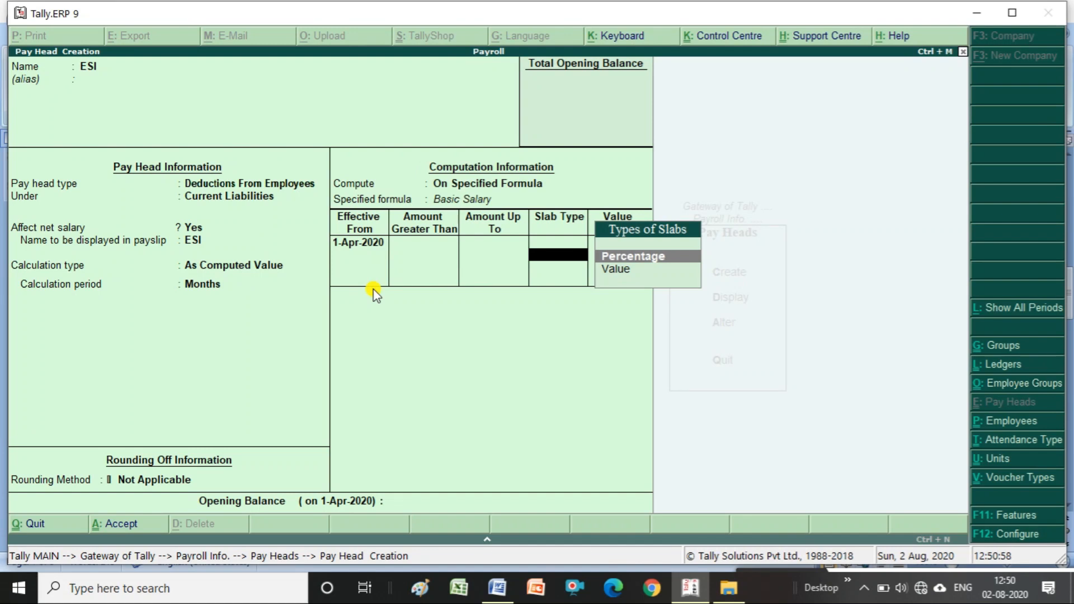
key(Return)
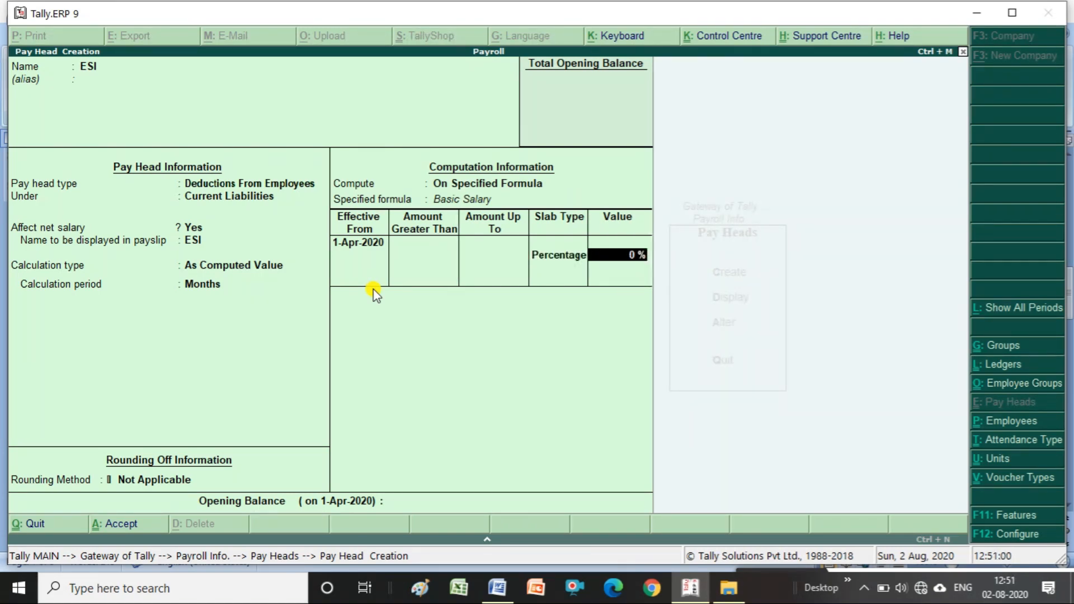
text(1.75%)
key(Return)
key(Return)
key(Return)
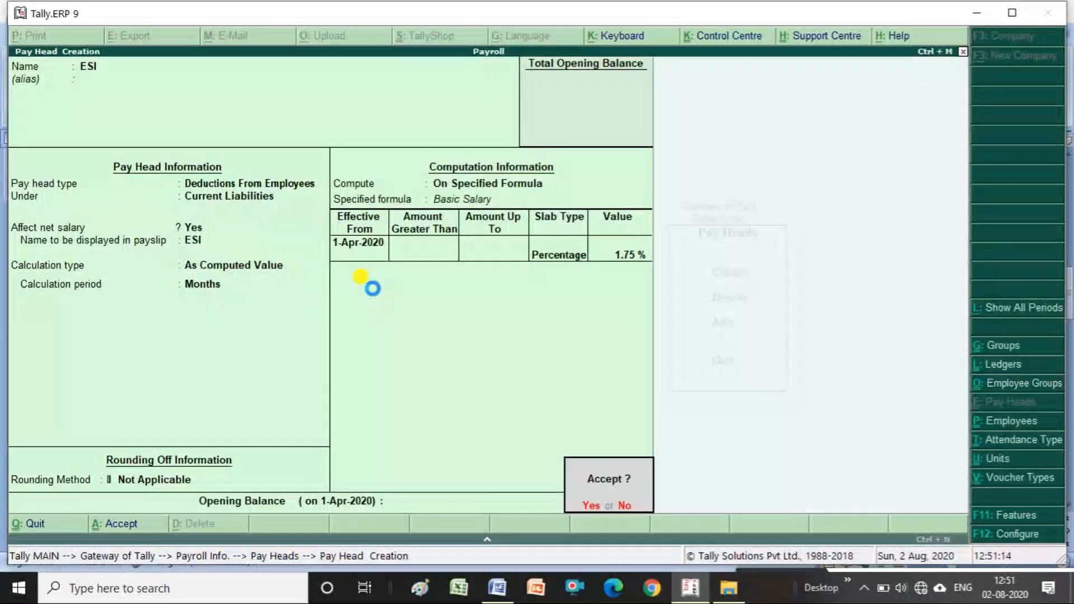
key(Return)
- Create pay head PF as Employees' Statutory Deductions, affecting net salary, rounding Not Applicable
text(PF)
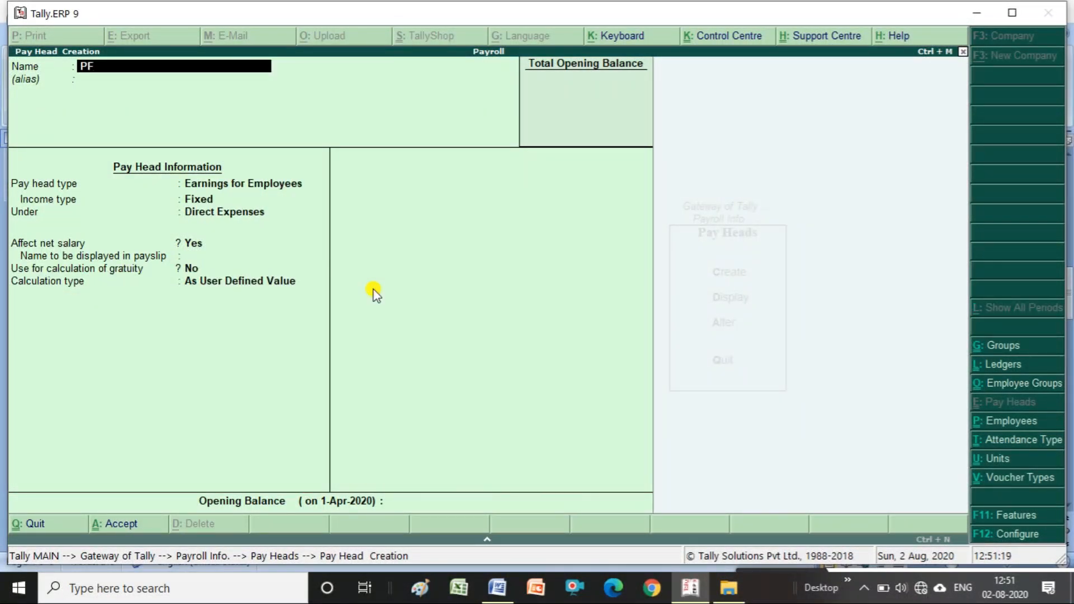
key(Return)
key(Return)
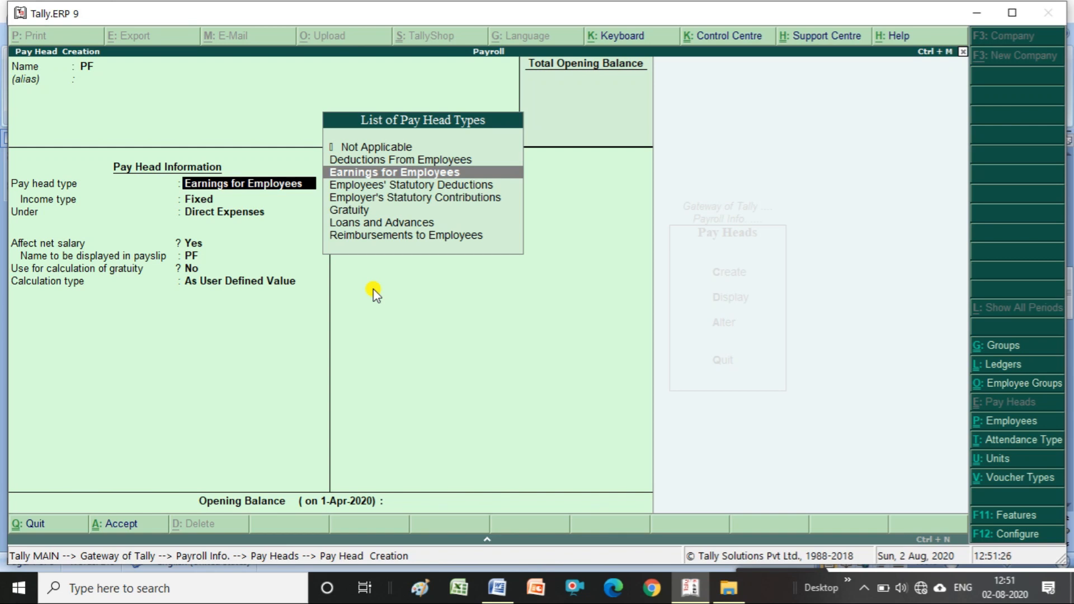
key(Down)
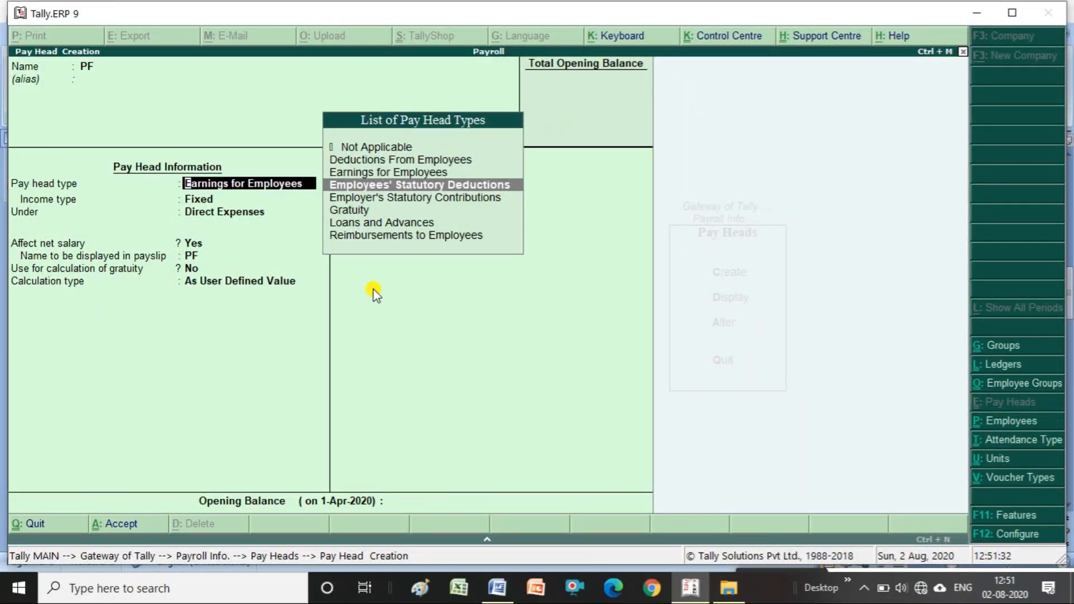
key(Return)
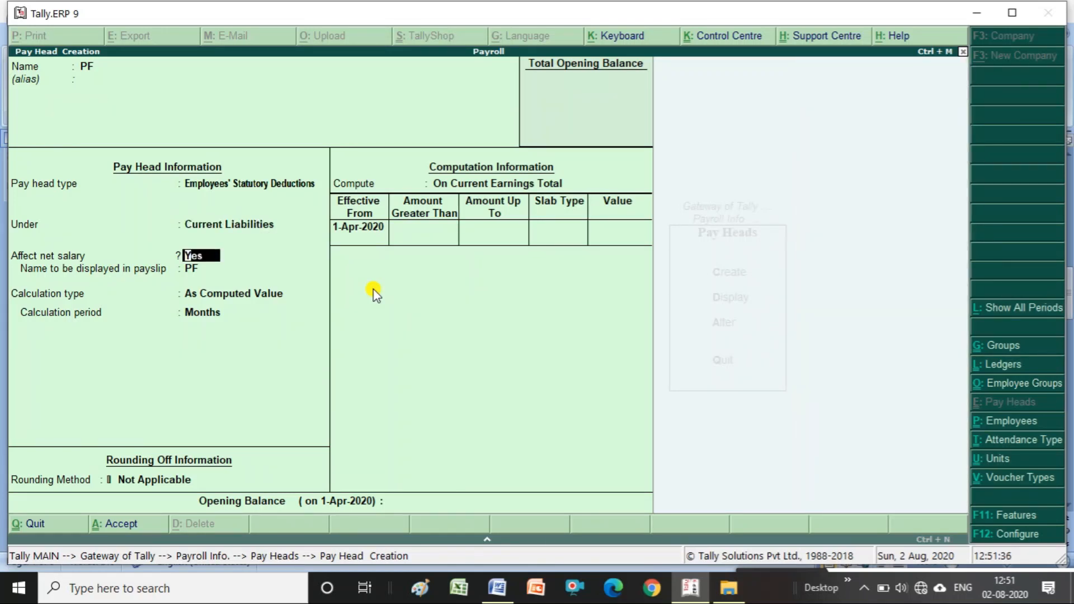
key(Return)
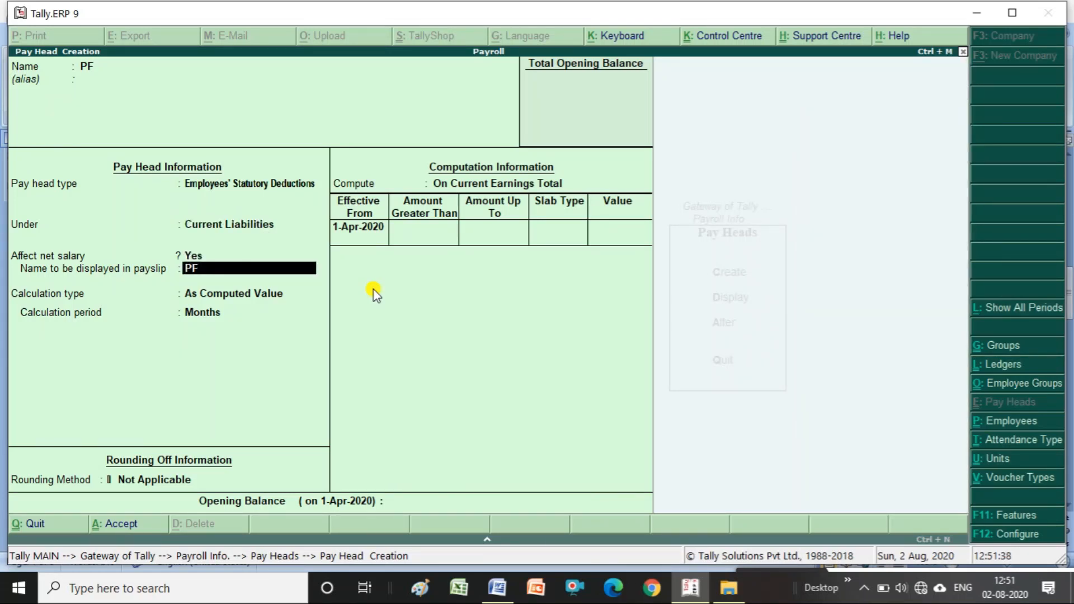
key(Return)
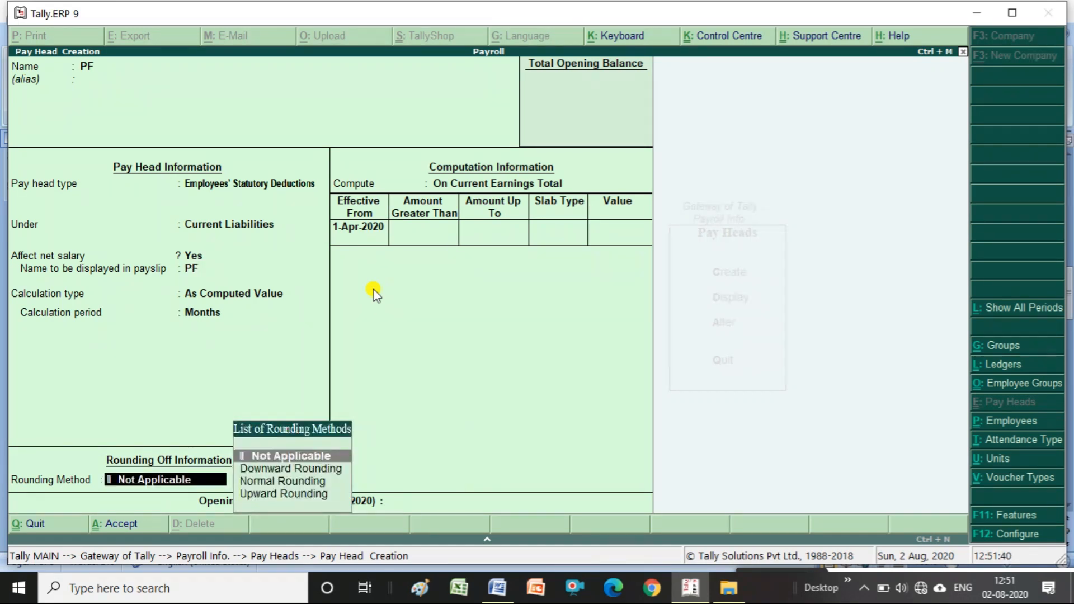
key(Return)
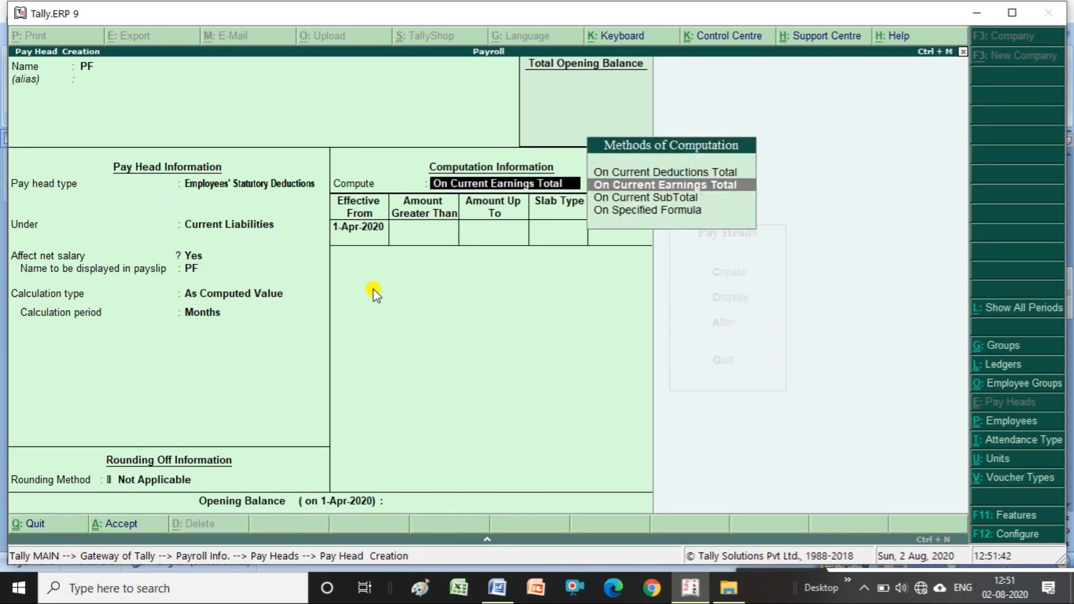
- Compute PF at a 12% percentage slab on Basic Salary and save it
key(Down)
key(Down)
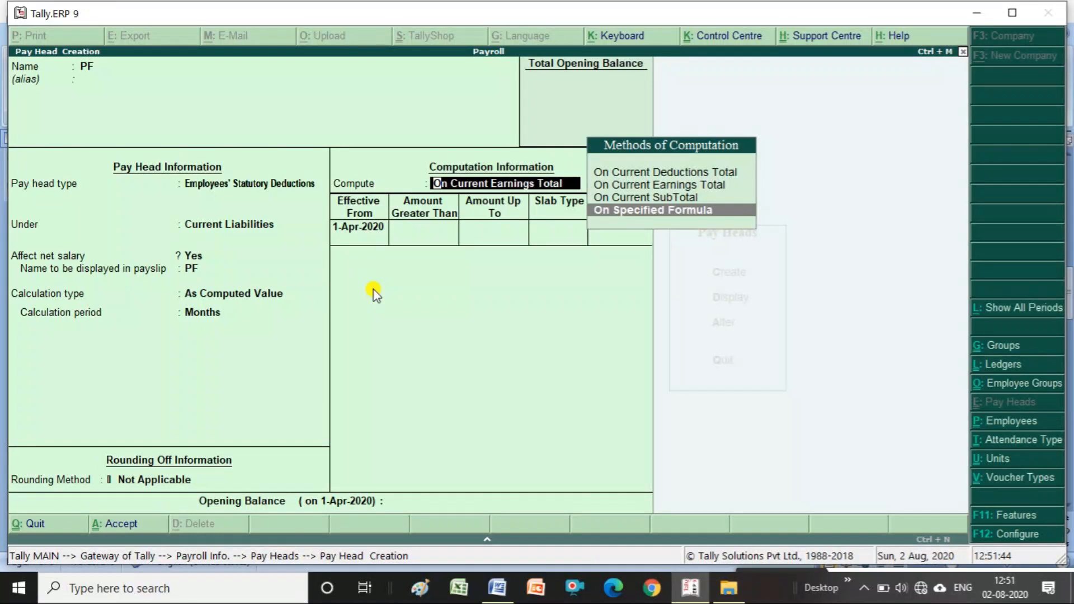
key(Return)
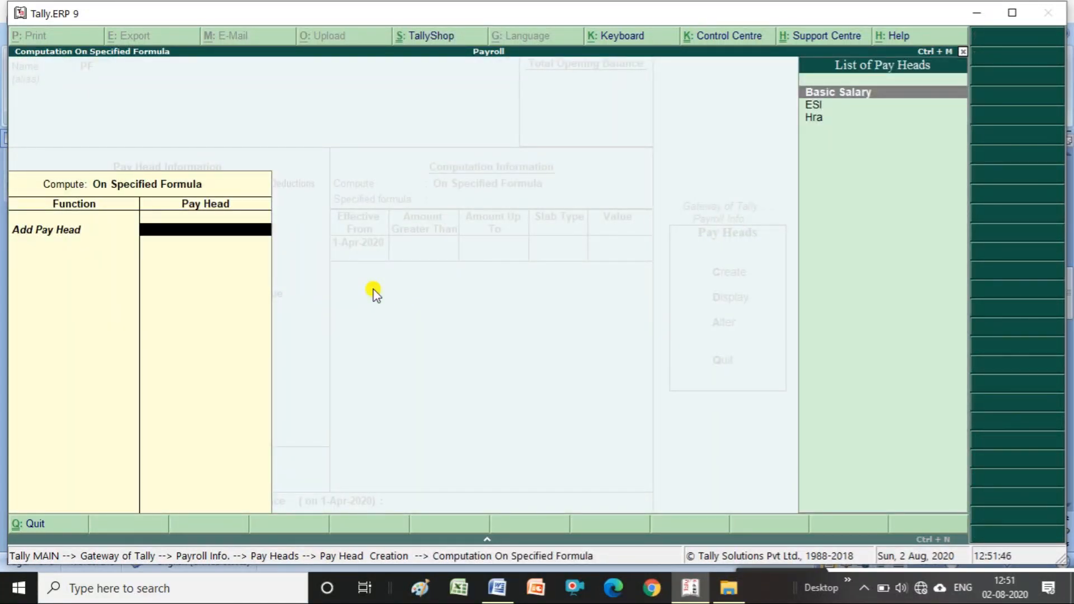
key(Return)
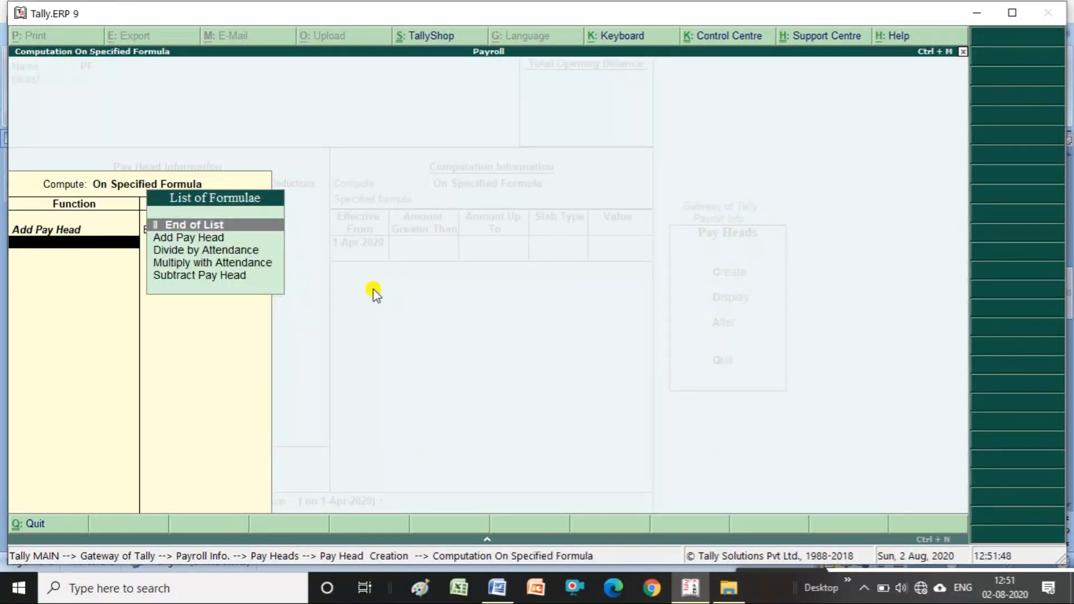
key(Return)
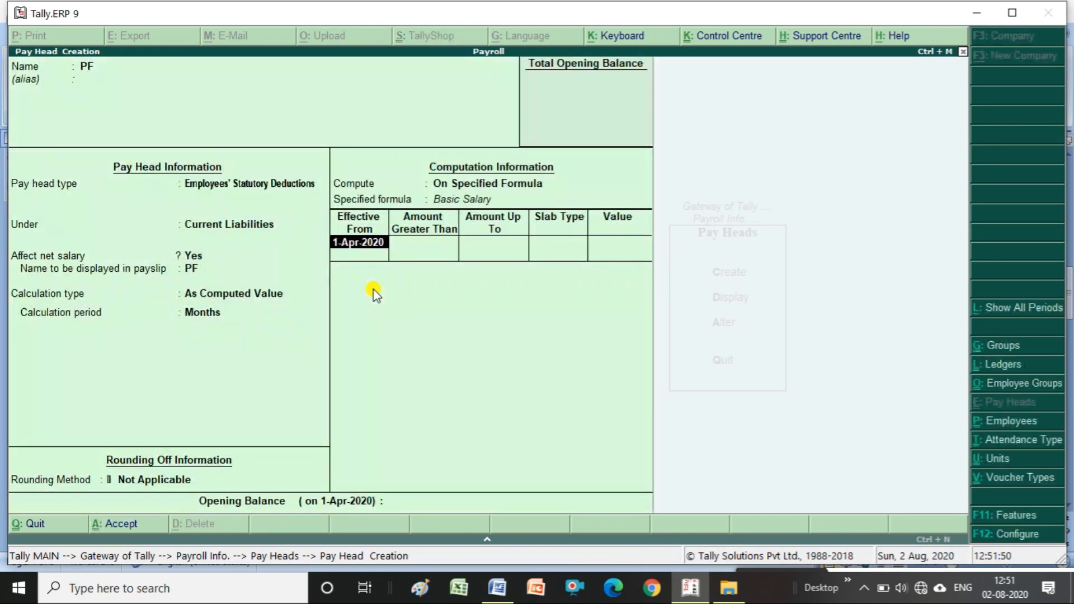
key(Return)
key(Return)
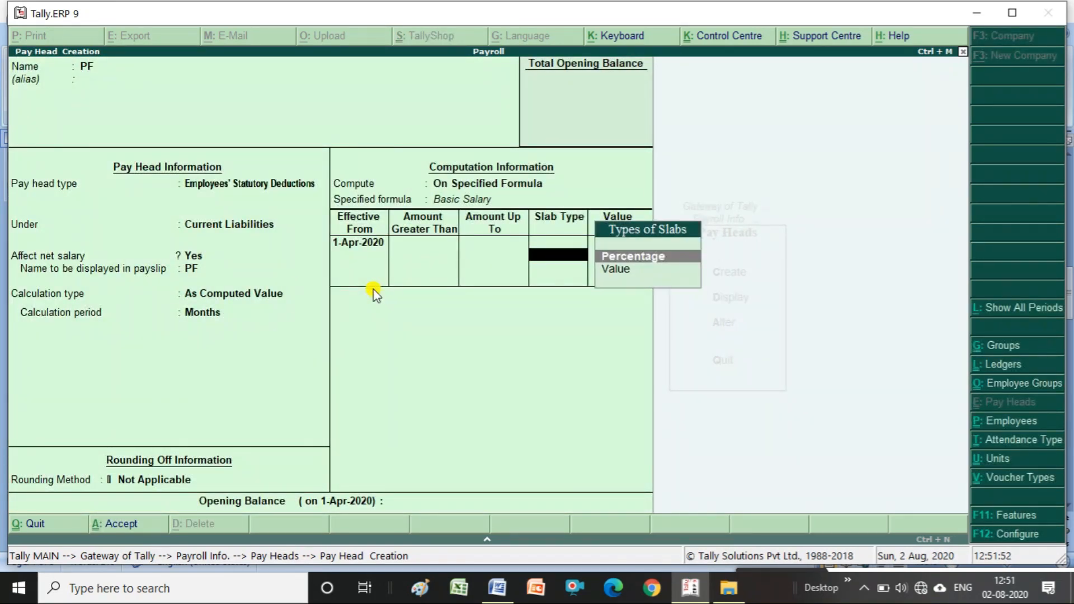
key(Return)
text(12)
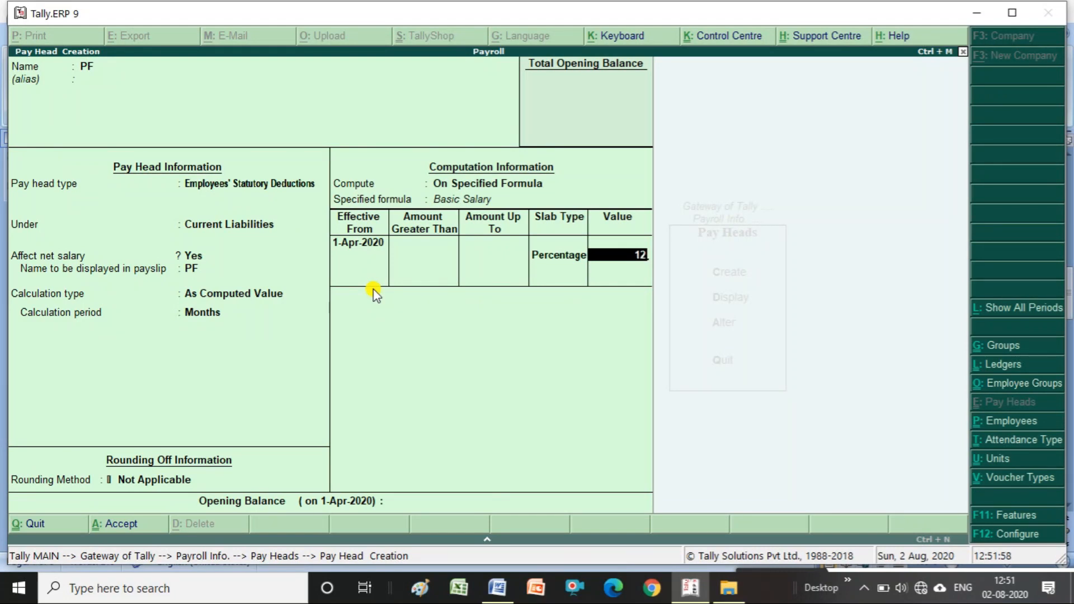
key(Return)
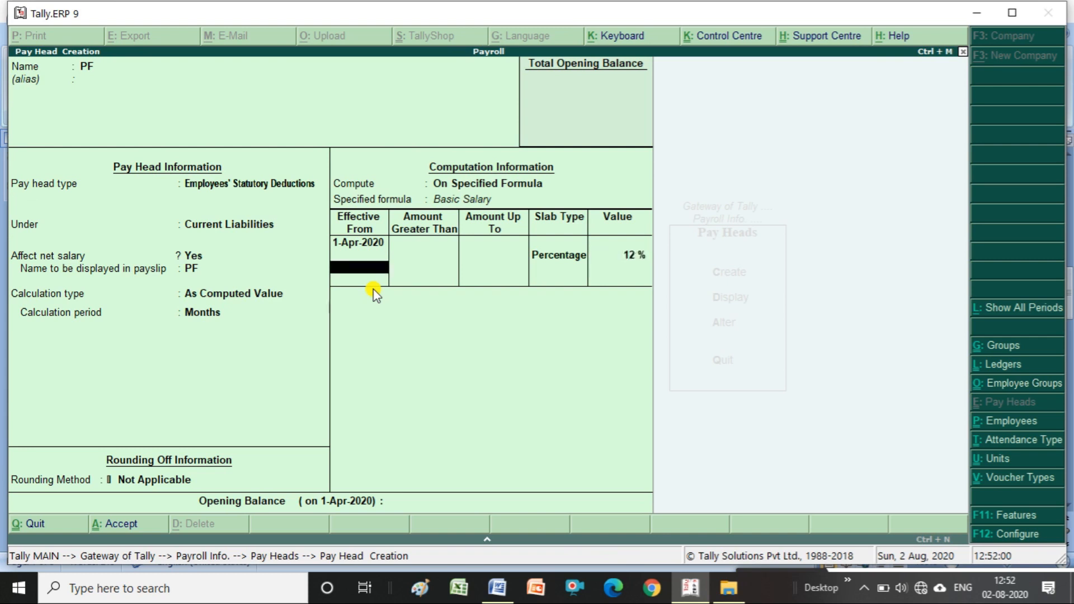
key(Return)
key(Return)
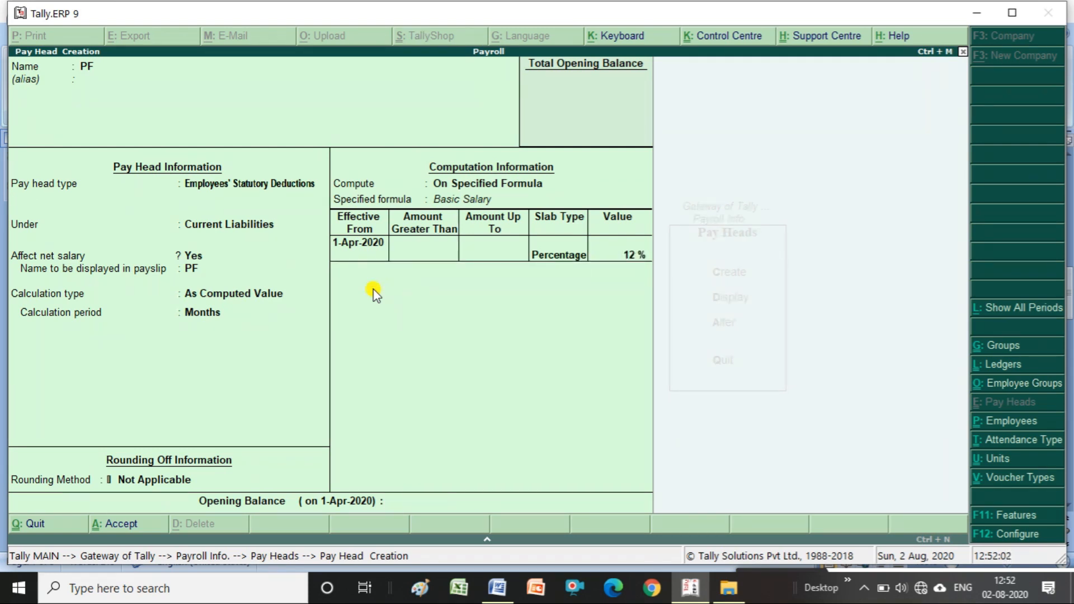
key(Return)
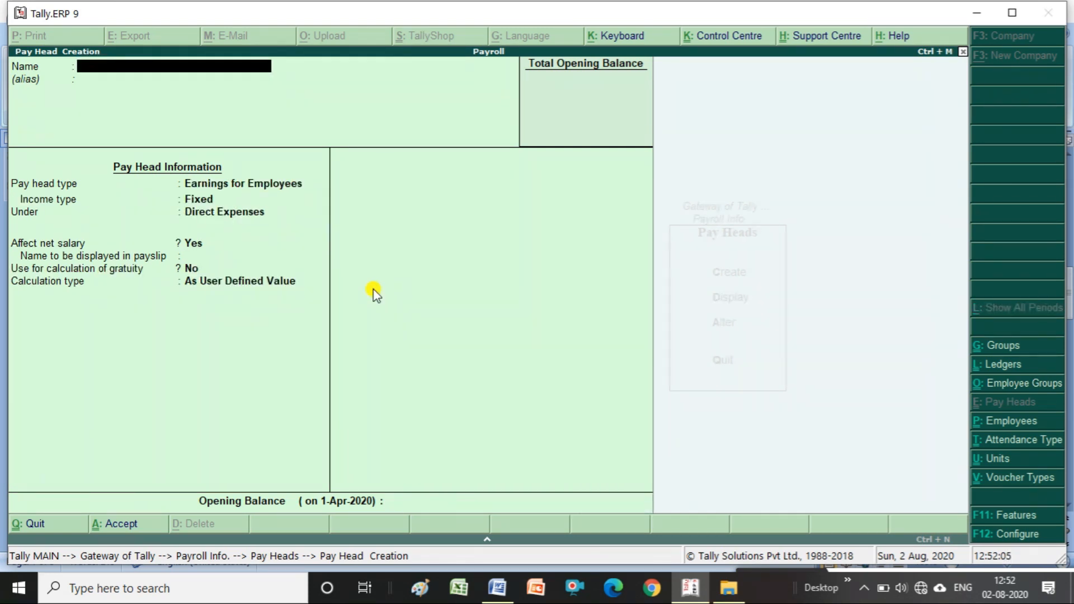
- Save a Salary Payable pay head of type Not Applicable under Current Liabilities
text(Salary Payable)
key(Return)
key(Return)
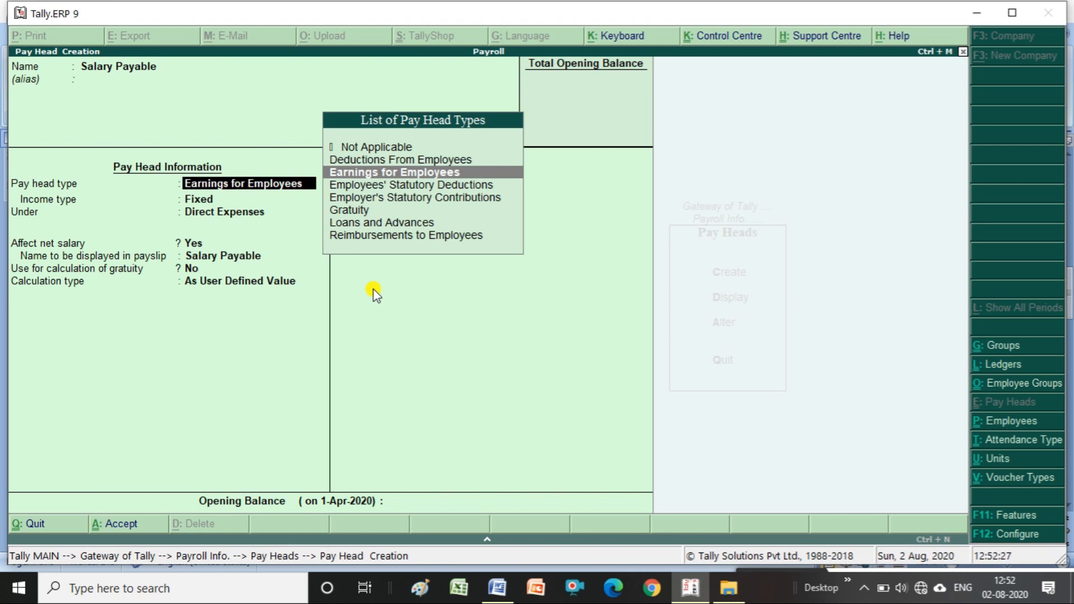
key(Up)
key(Up)
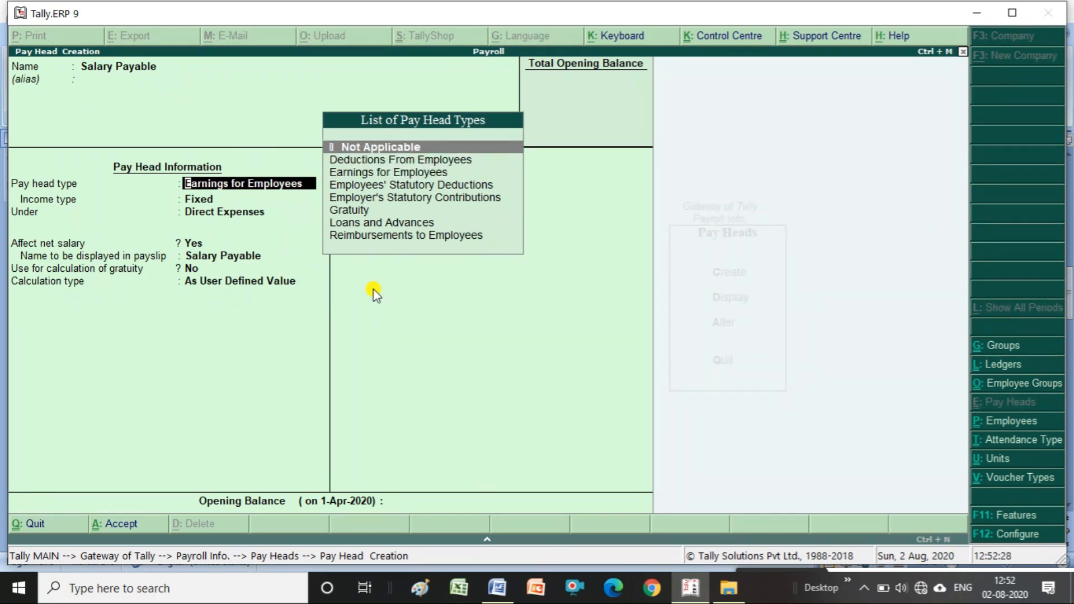
key(Return)
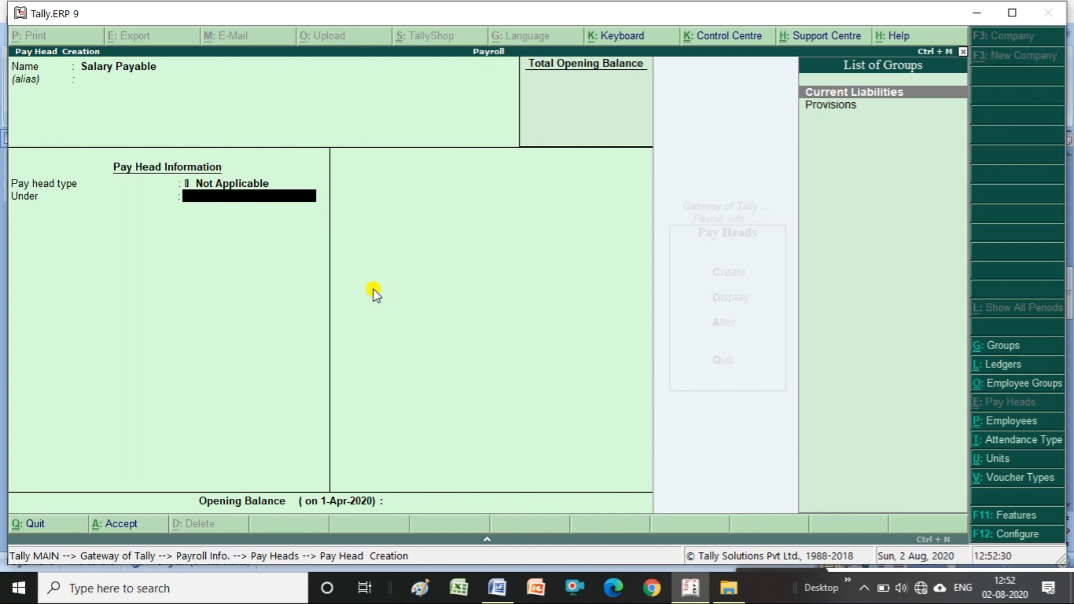
key(Return)
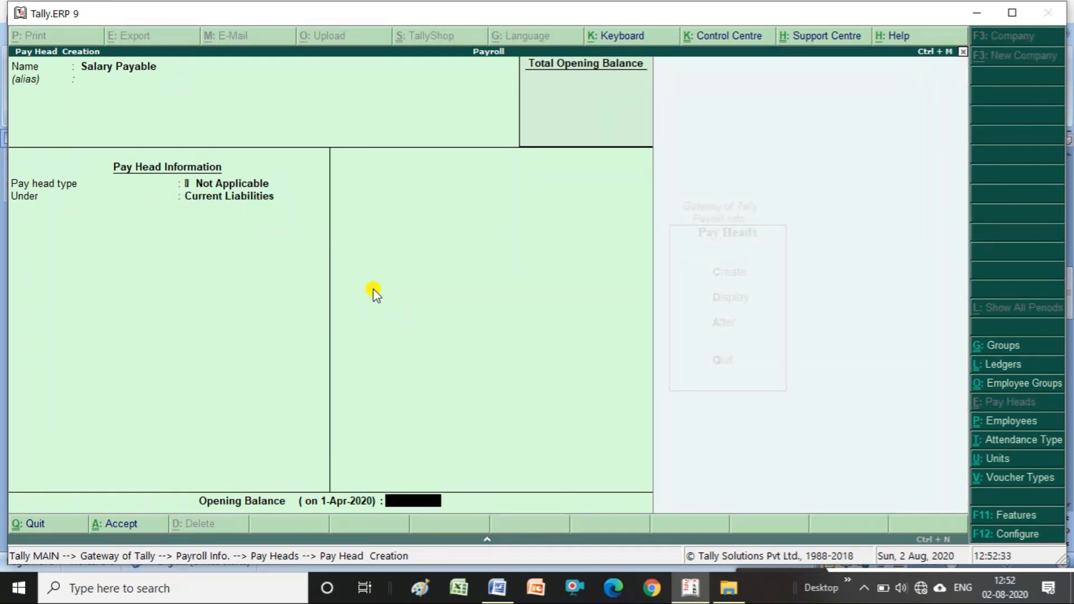
key(Return)
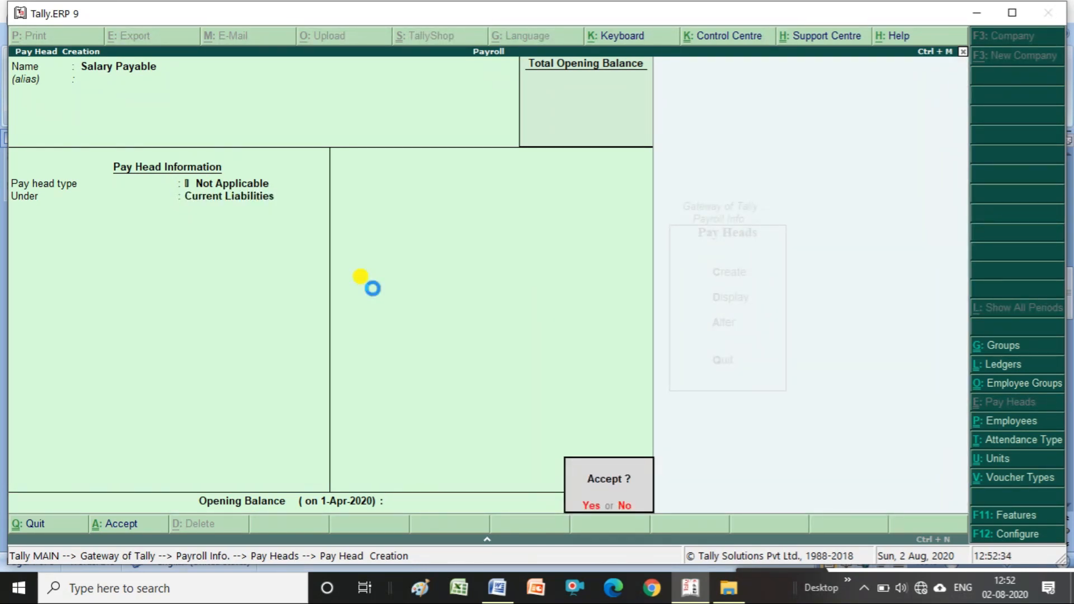
key(Return)
- Leave pay head creation and choose to display an existing pay head
key(Escape)
key(Return)
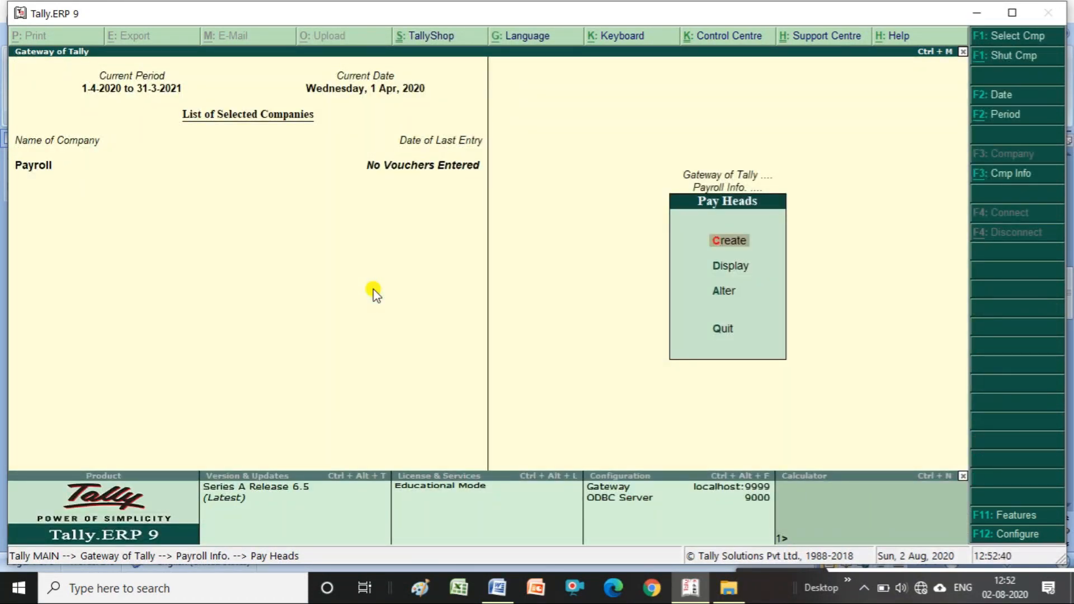
key(Down)
- Browse the pay head list and view the Basic Salary pay head details
key(Return)
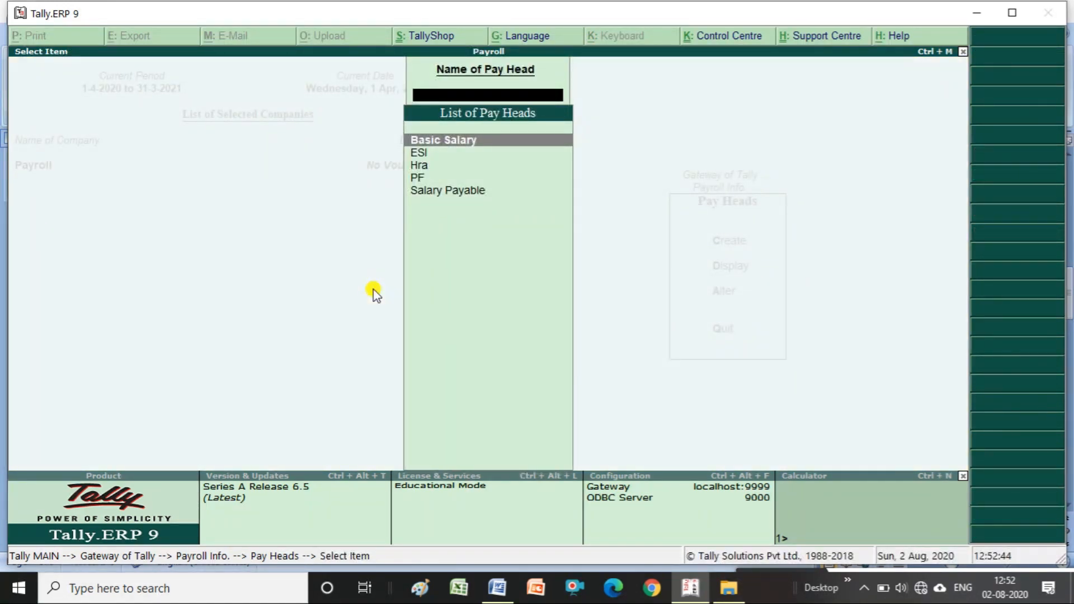
key(Down)
key(Down)
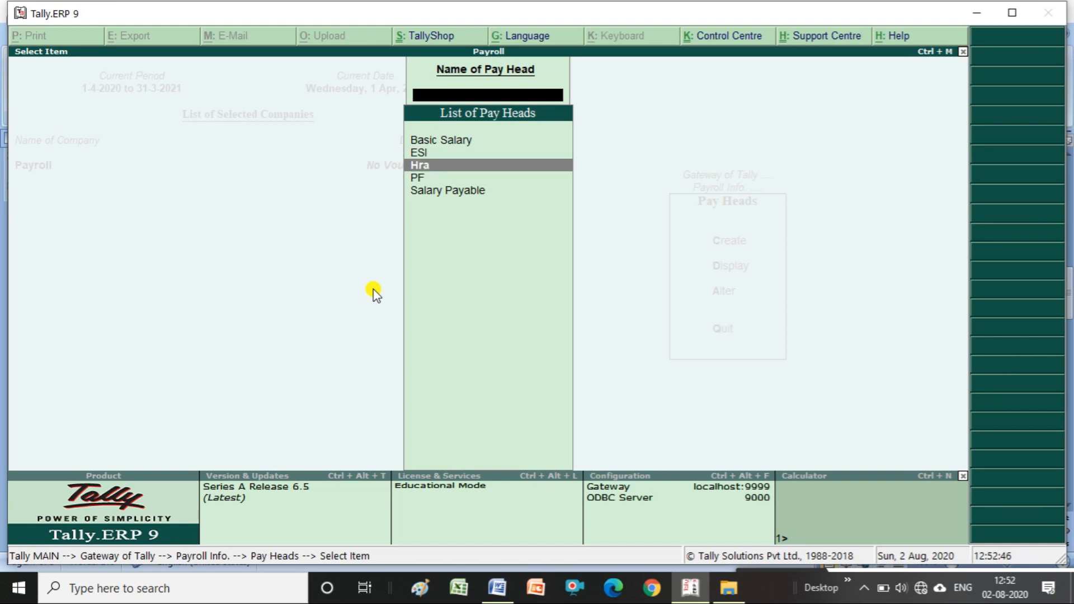
key(Down)
key(Down)
key(Up)
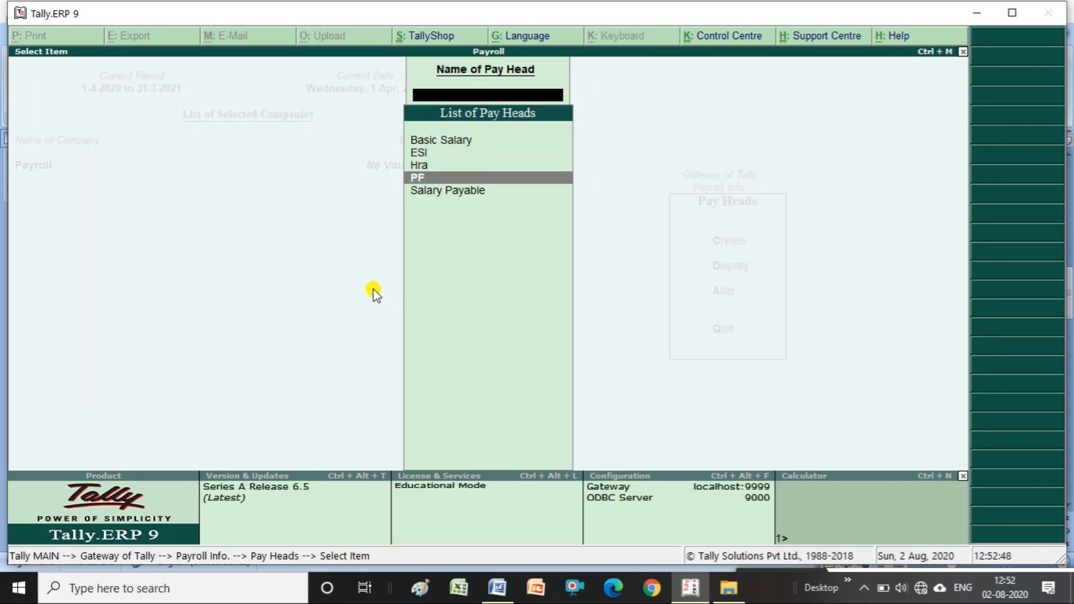
key(Up)
key(Up)
key(Up)
key(Down)
key(Down)
key(Down)
key(Down)
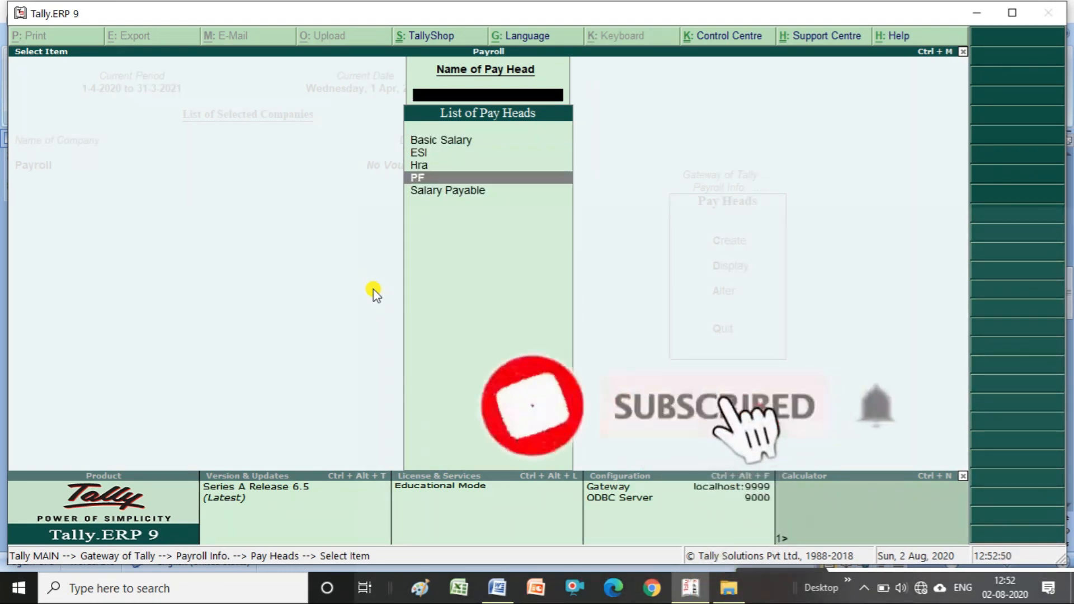
key(Up)
key(Up)
key(Up)
key(Up)
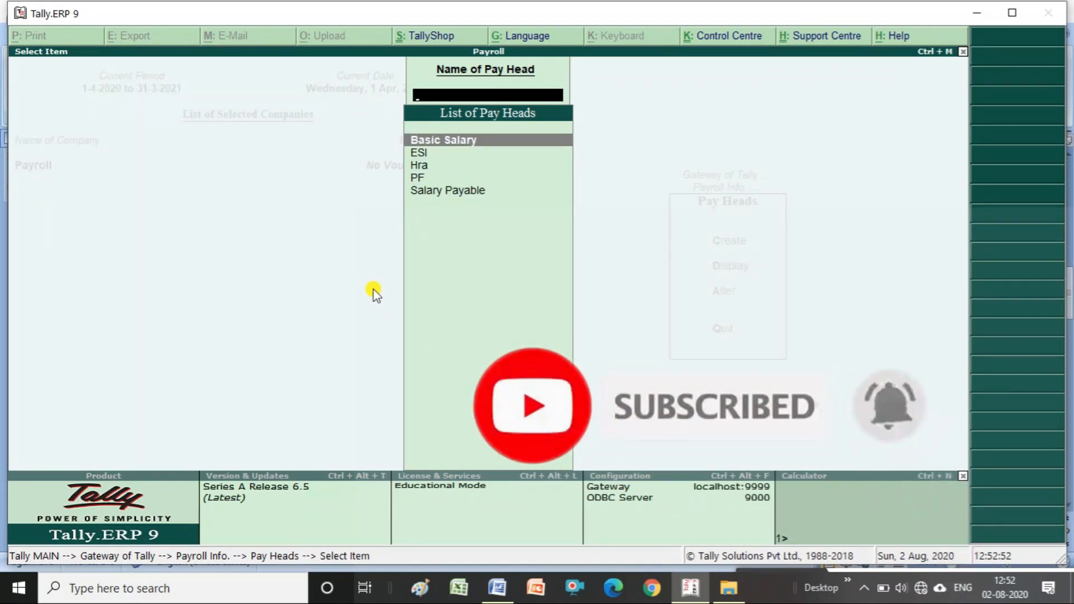
key(Return)
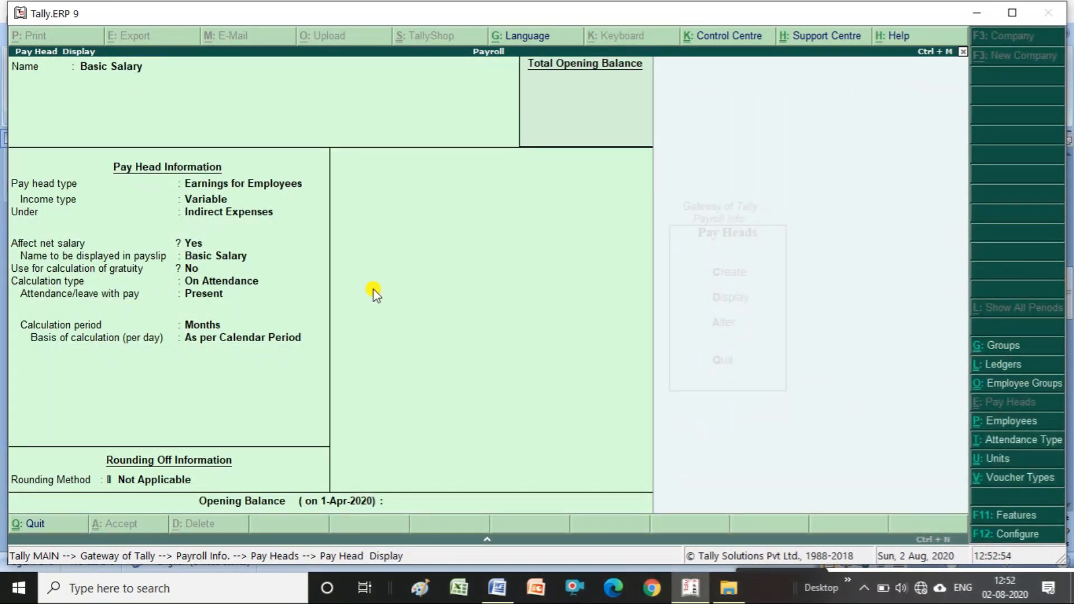
key(Escape)
key(Escape)
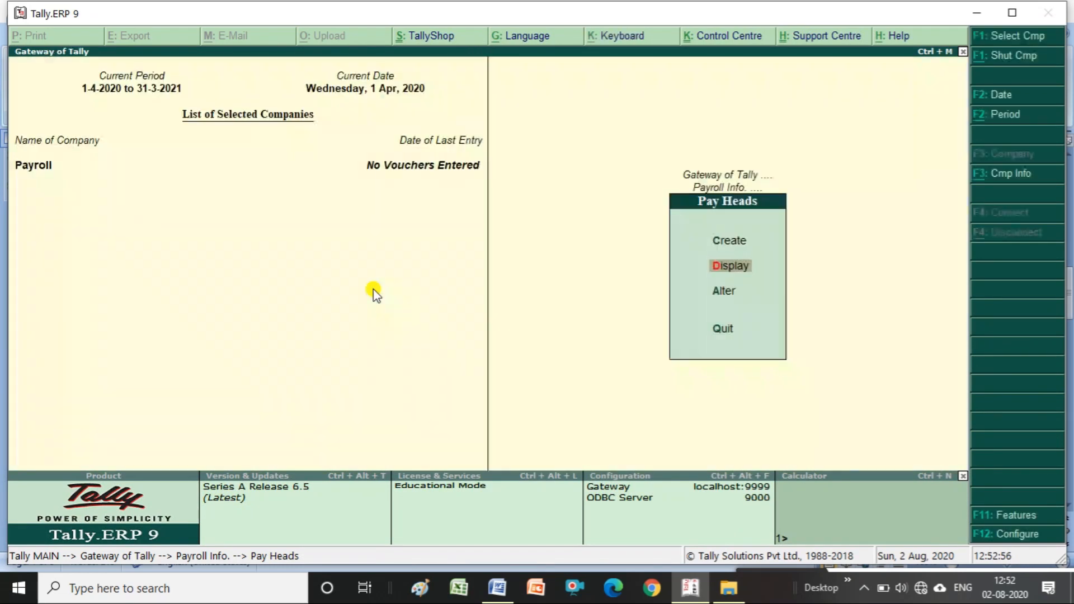
- Open Basic Salary for alteration, quit without changes, and return to Payroll Info
key(Down)
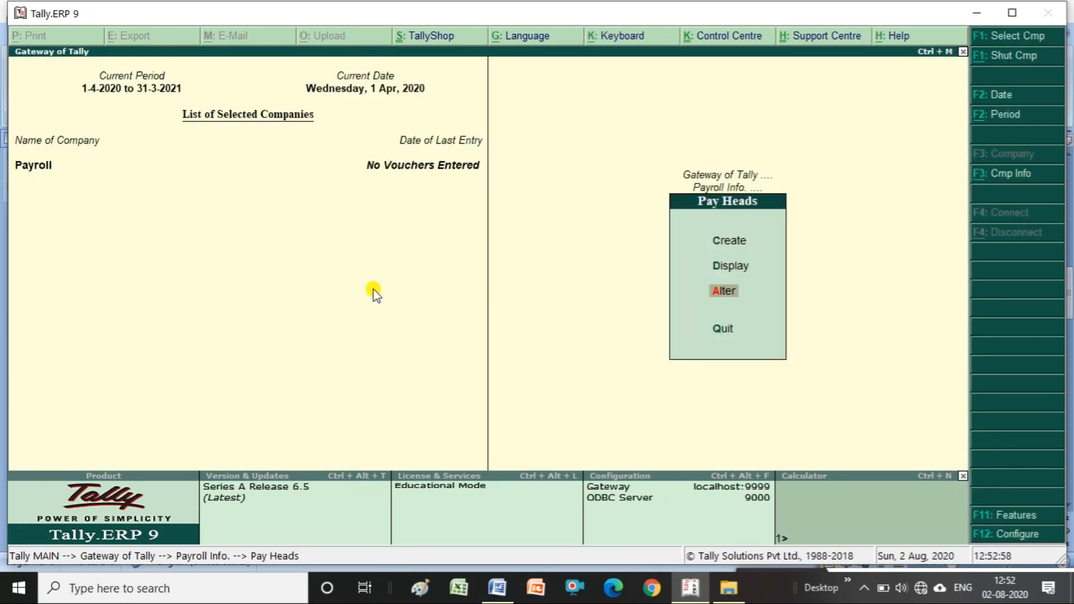
key(Return)
key(Return)
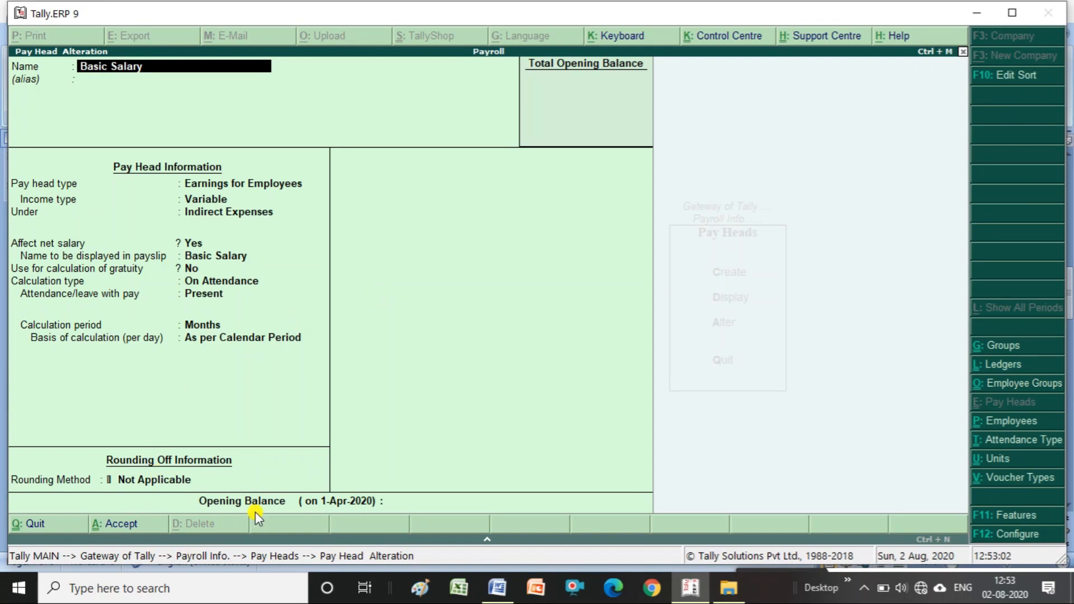
key(Escape)
key(y)
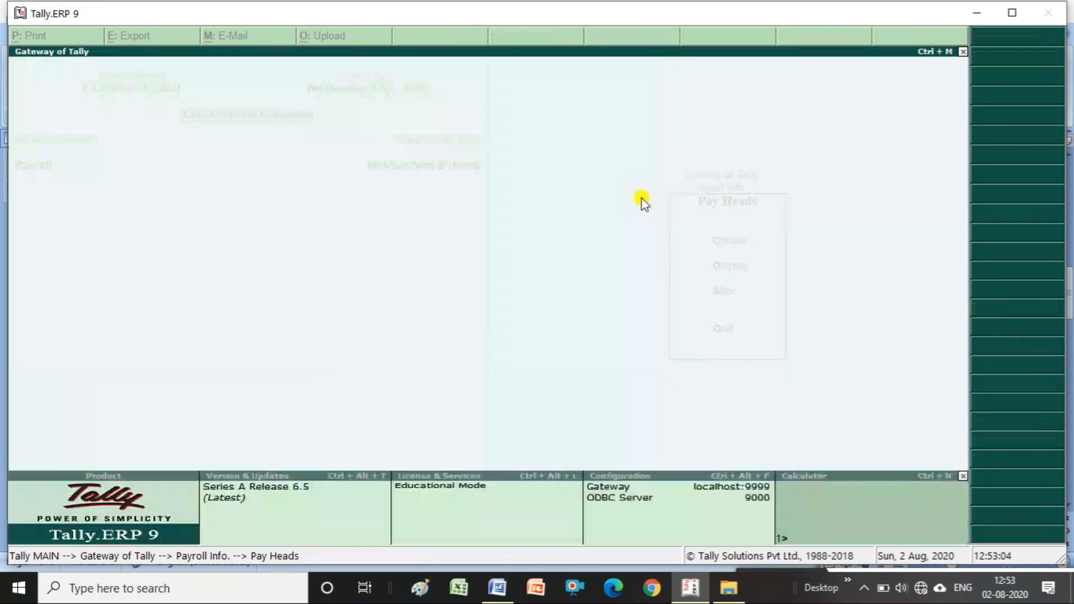
key(Escape)
key(Escape)
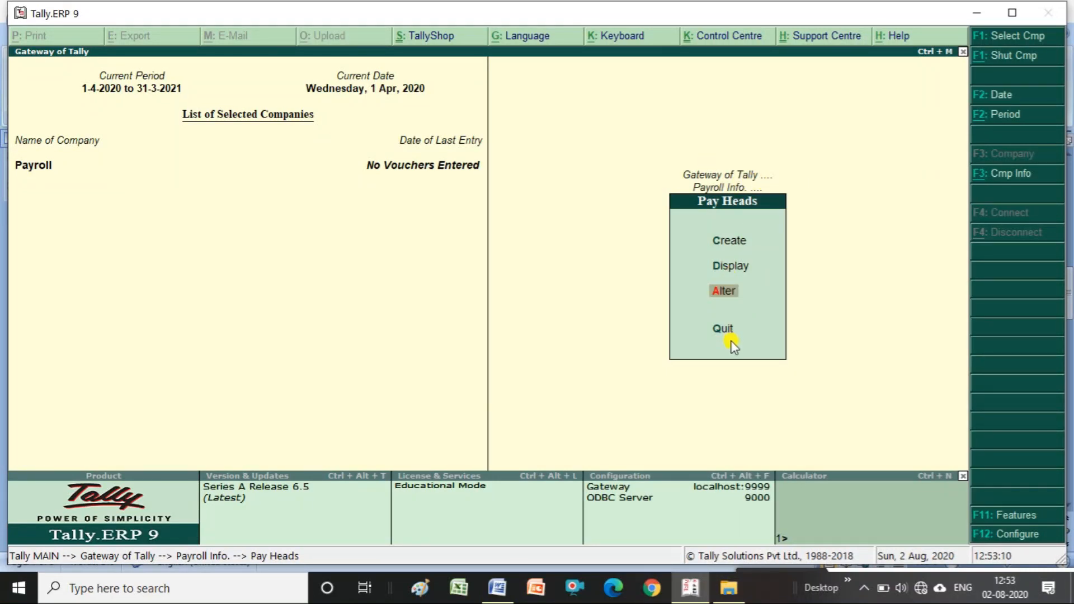
key(Escape)
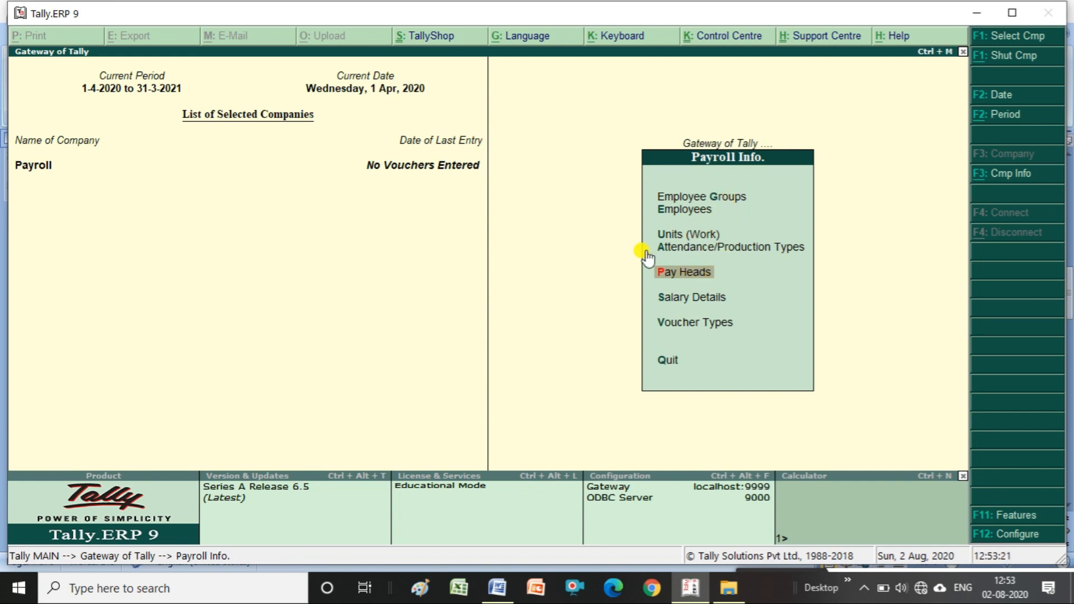
click(688, 303)
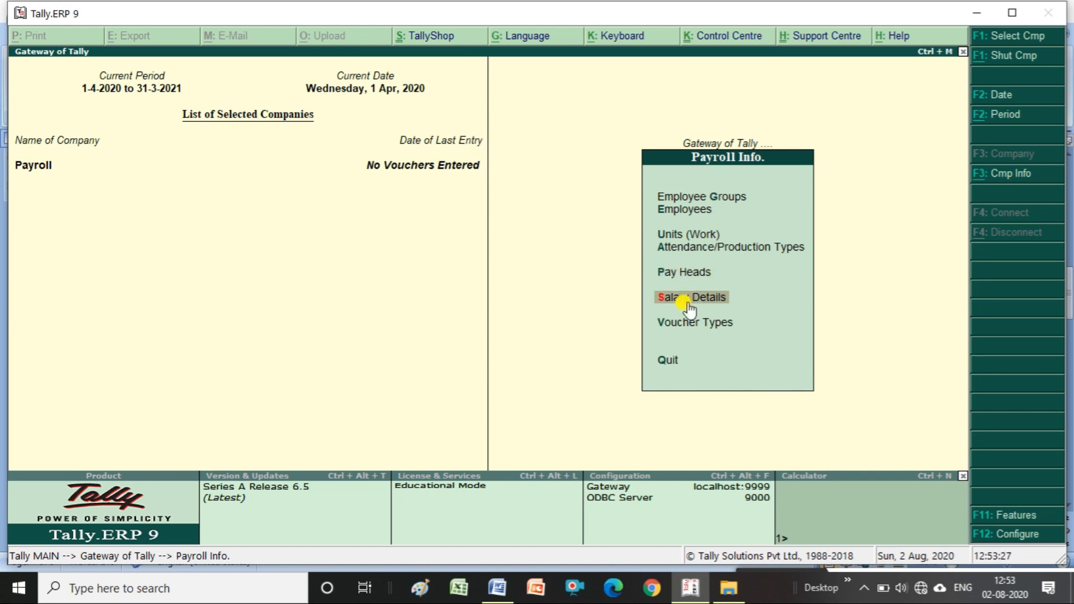
- Define salary details for employee Rani and start entering the effective date
click(688, 304)
key(Return)
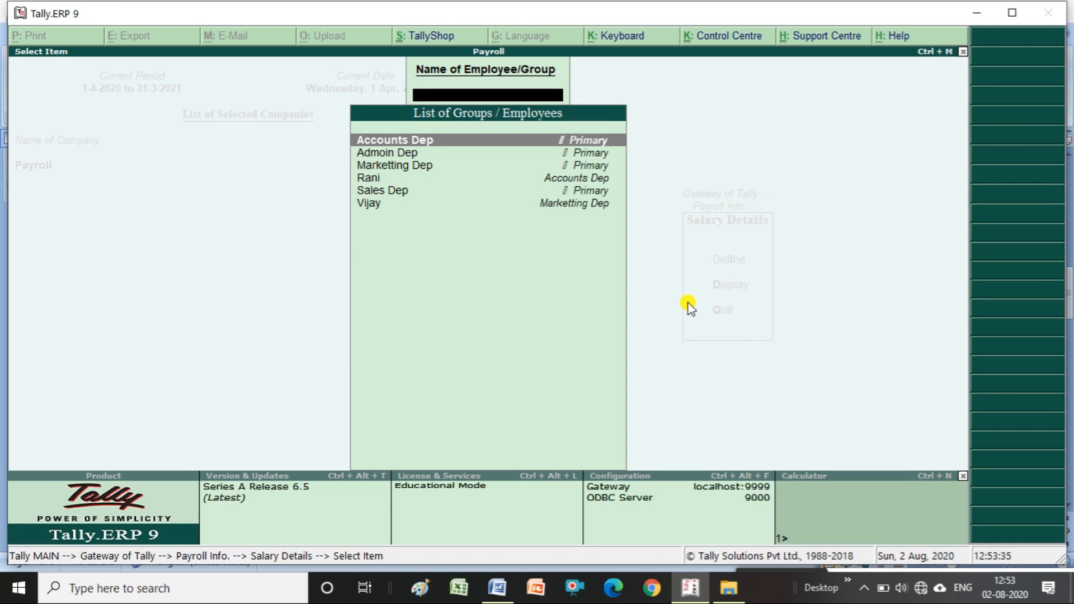
key(Down)
key(Down)
key(Down)
key(Down)
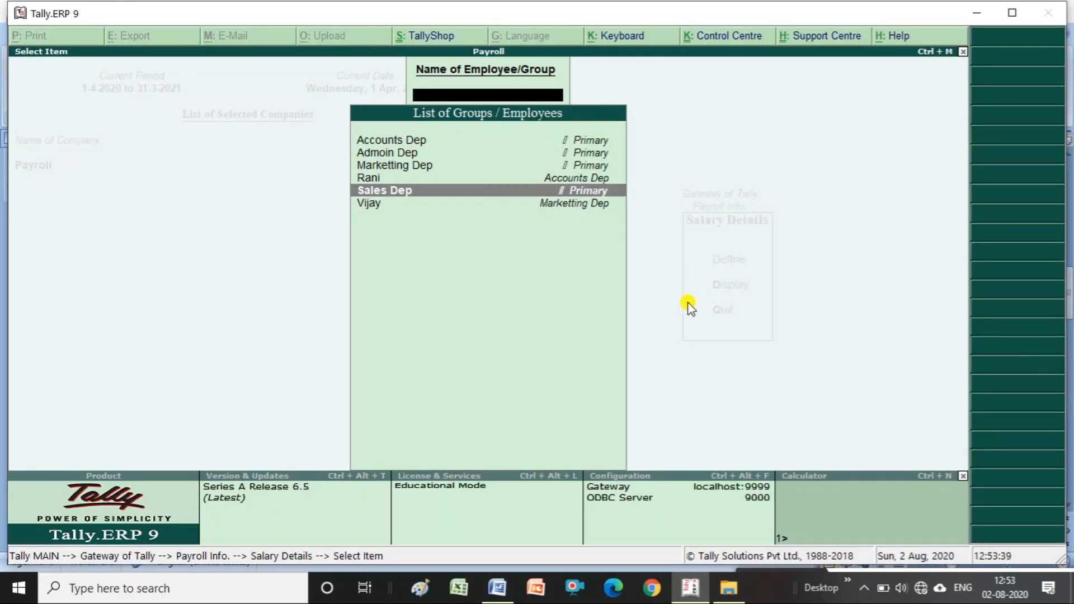
key(Up)
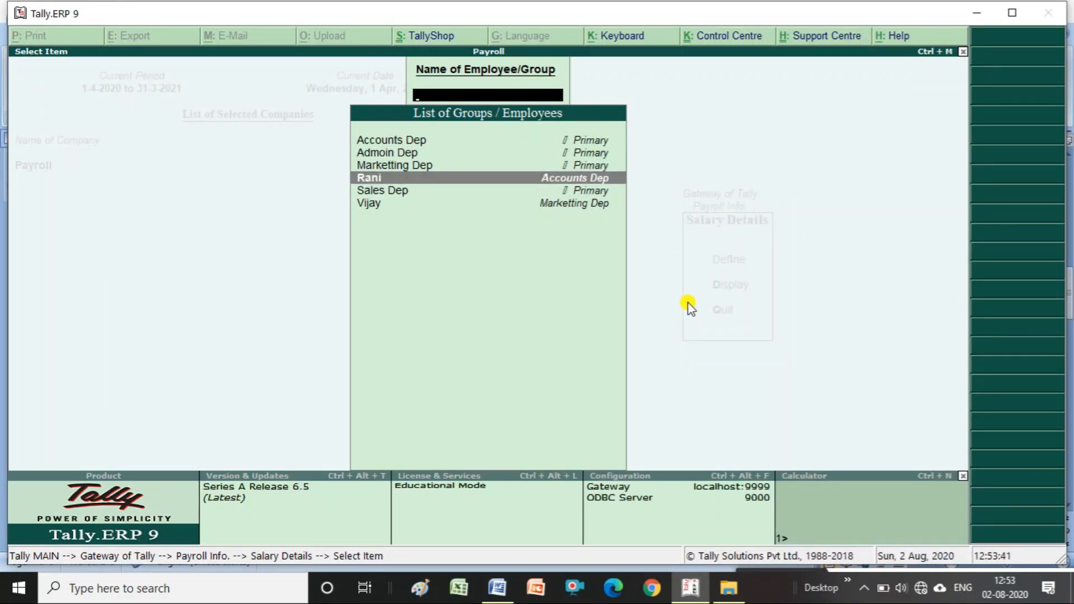
key(Return)
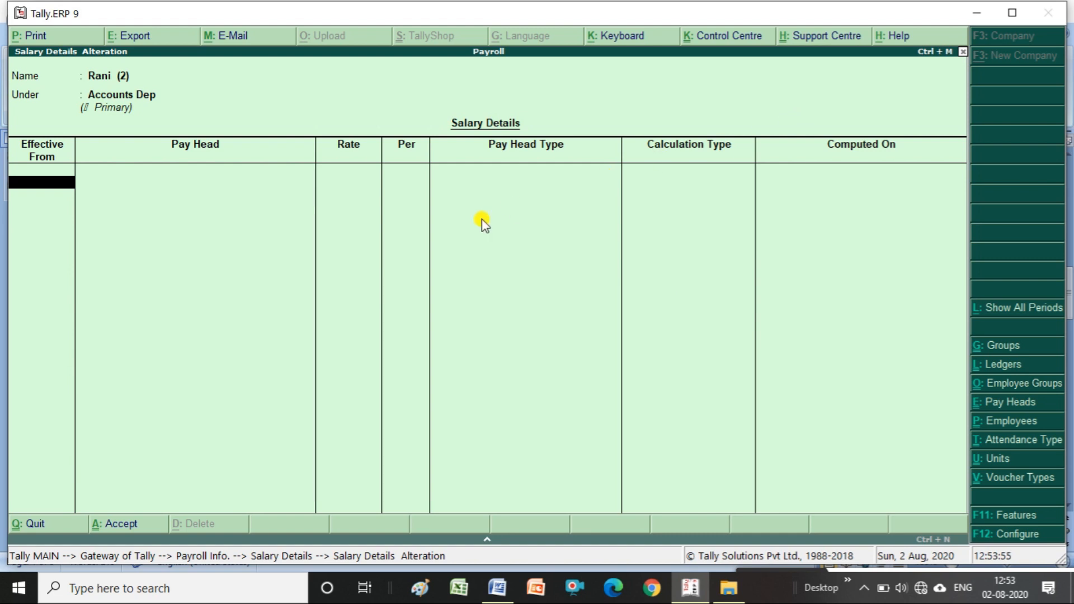
text(1-)
- Set Rani's salary effective 1-Jul-2020 with Basic Salary at 30000 per month
text(7-2020)
key(Return)
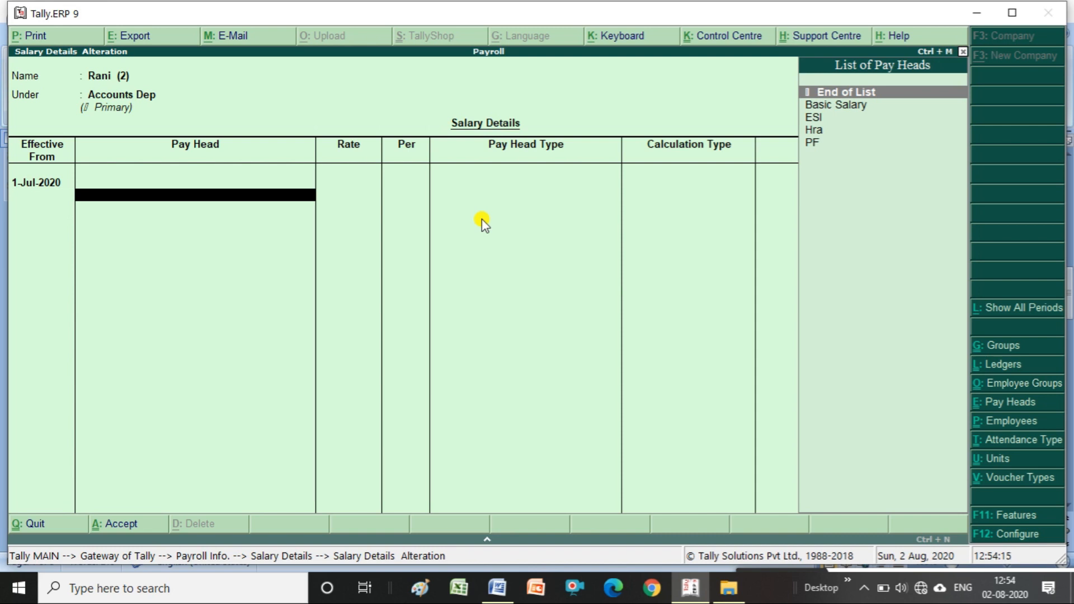
key(Down)
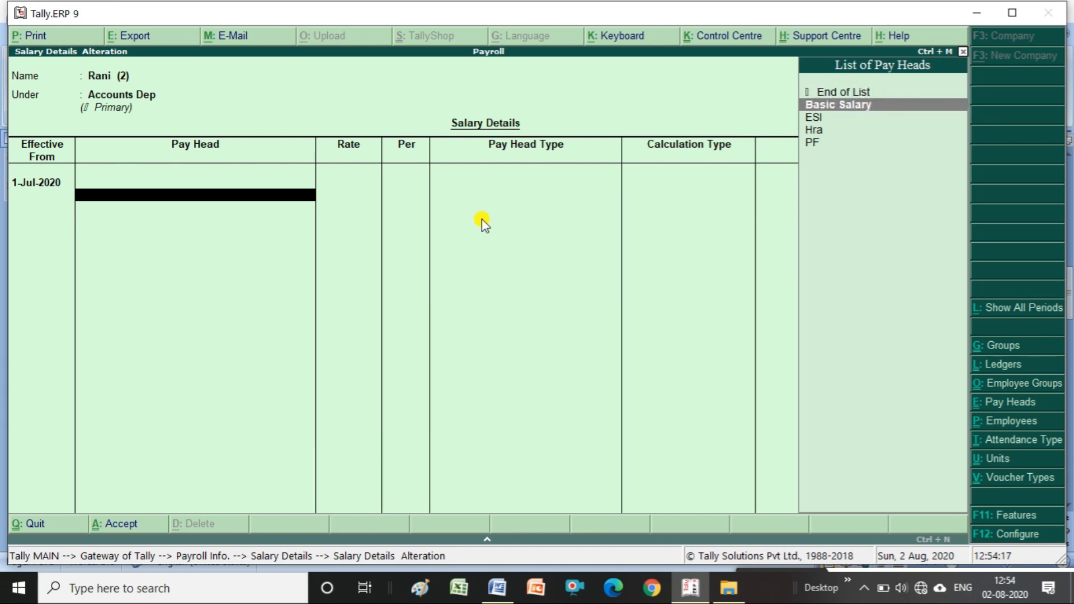
key(Return)
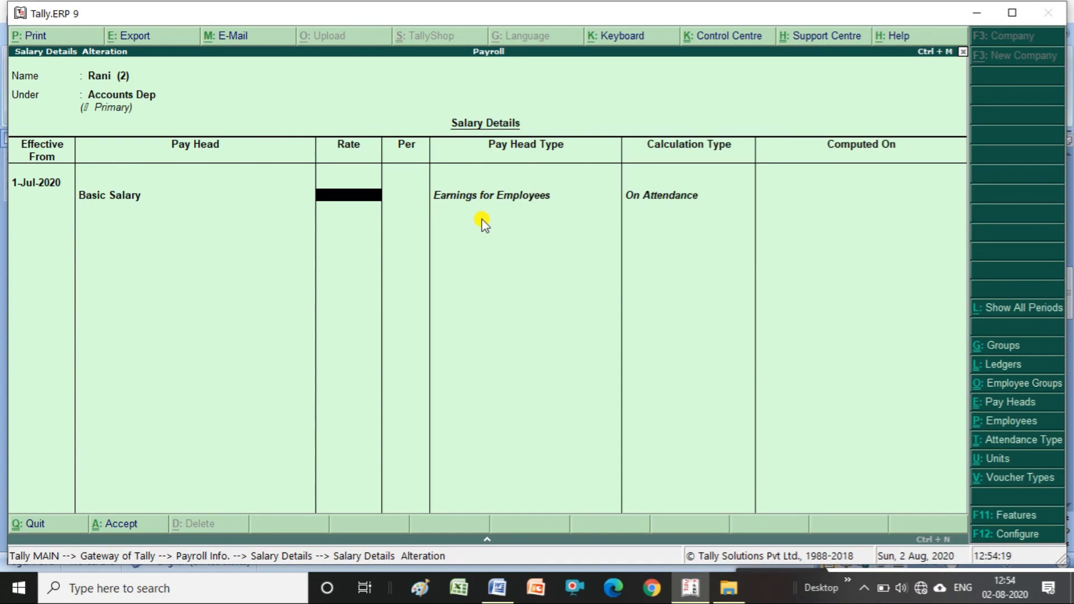
text(30000)
key(Return)
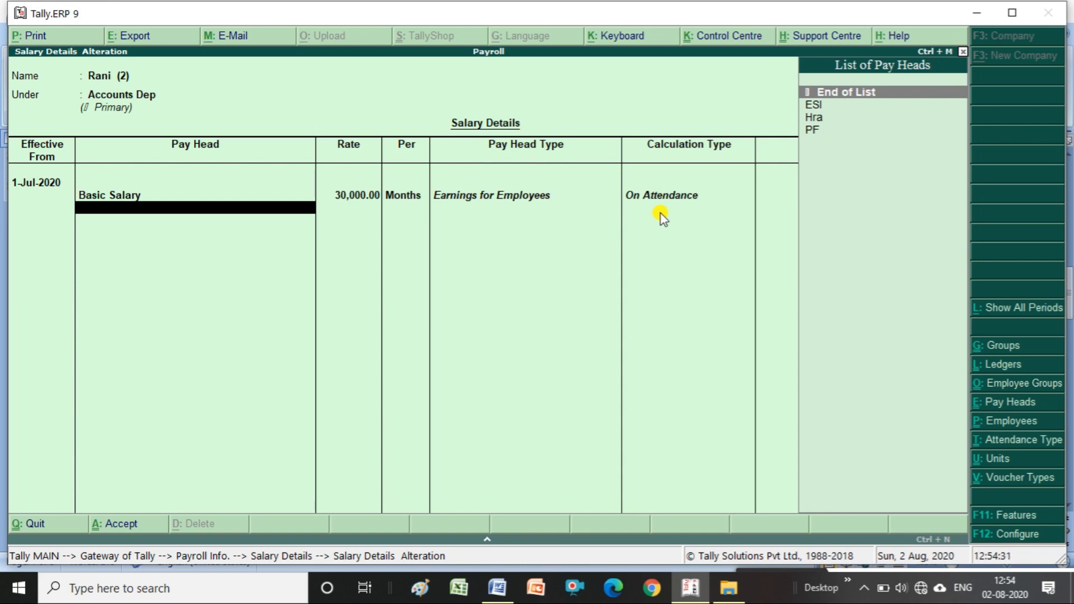
- Add Hra, ESI and PF to Rani's salary and save the details
key(Down)
key(Down)
key(Return)
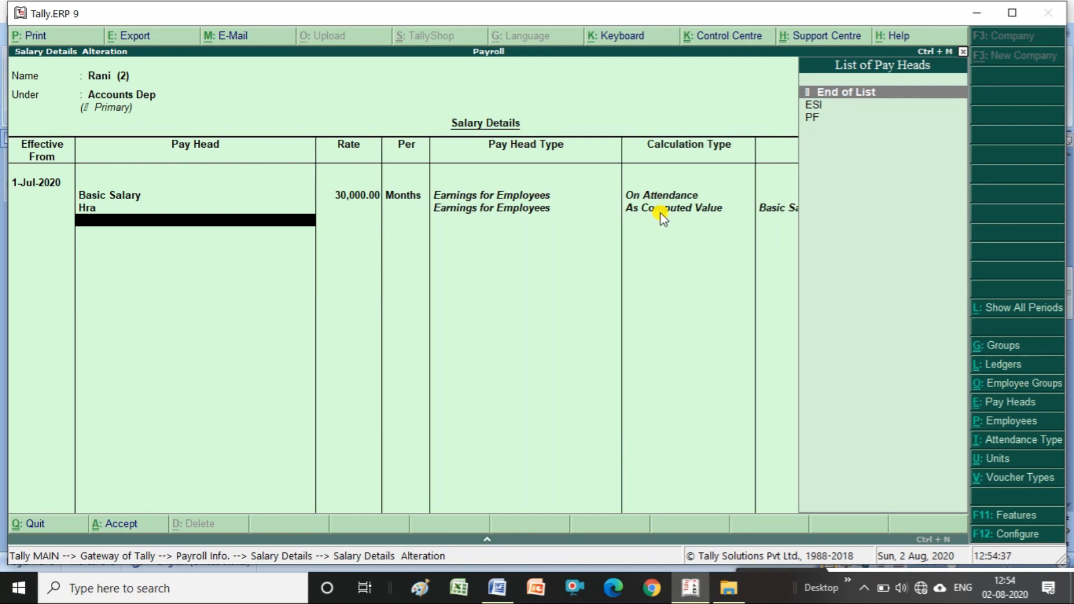
key(Down)
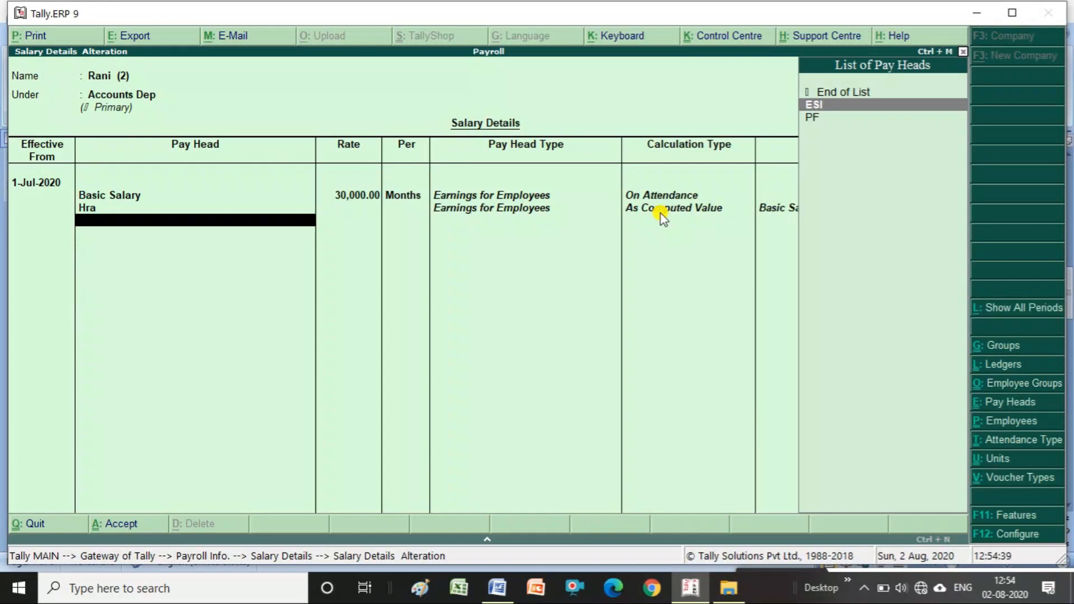
key(Return)
key(Down)
key(Return)
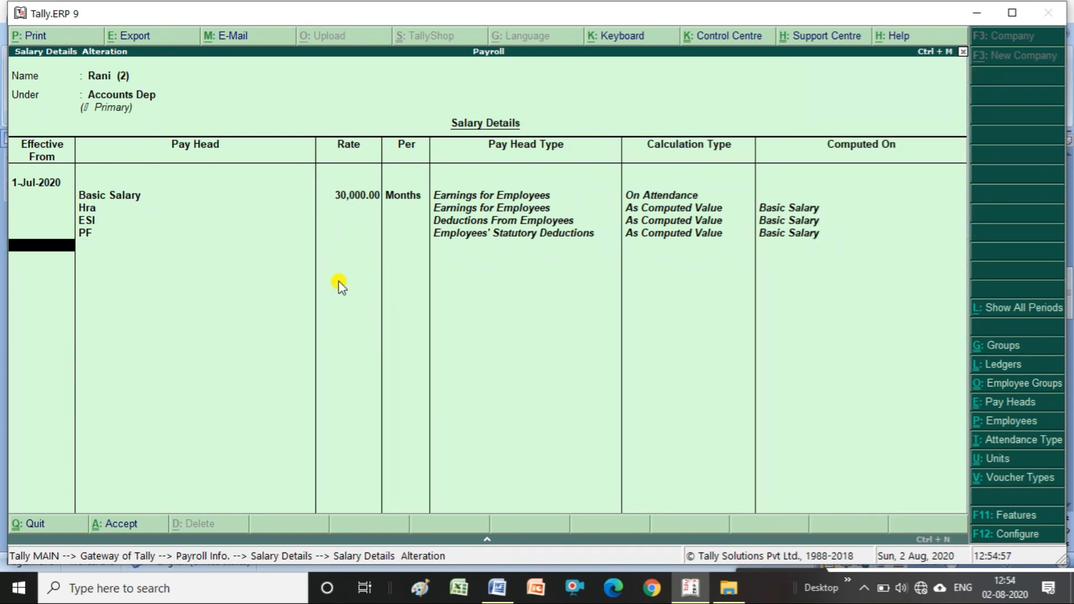
key(Return)
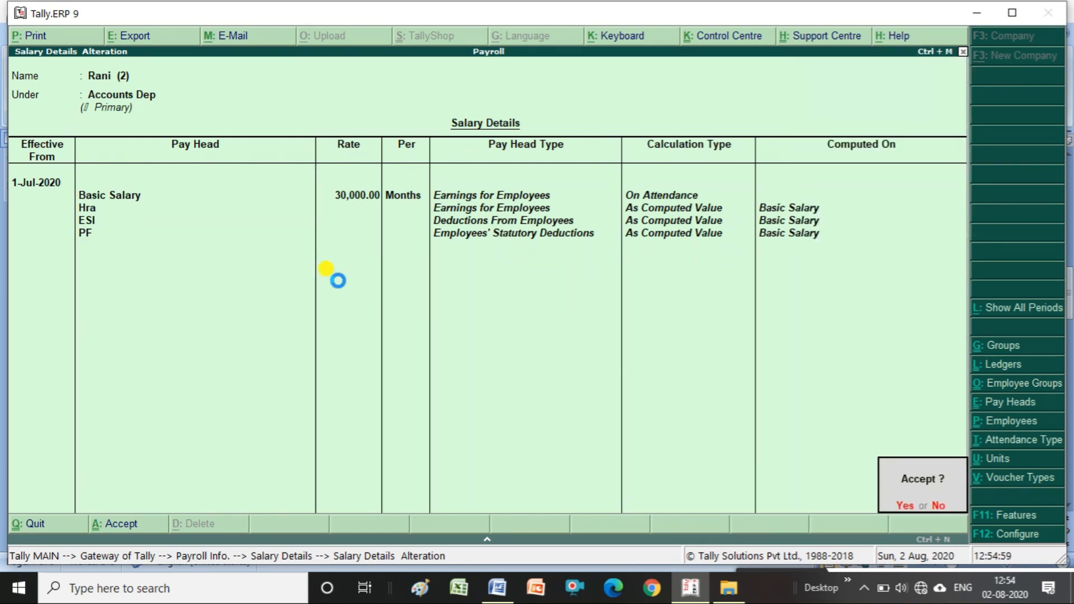
key(Return)
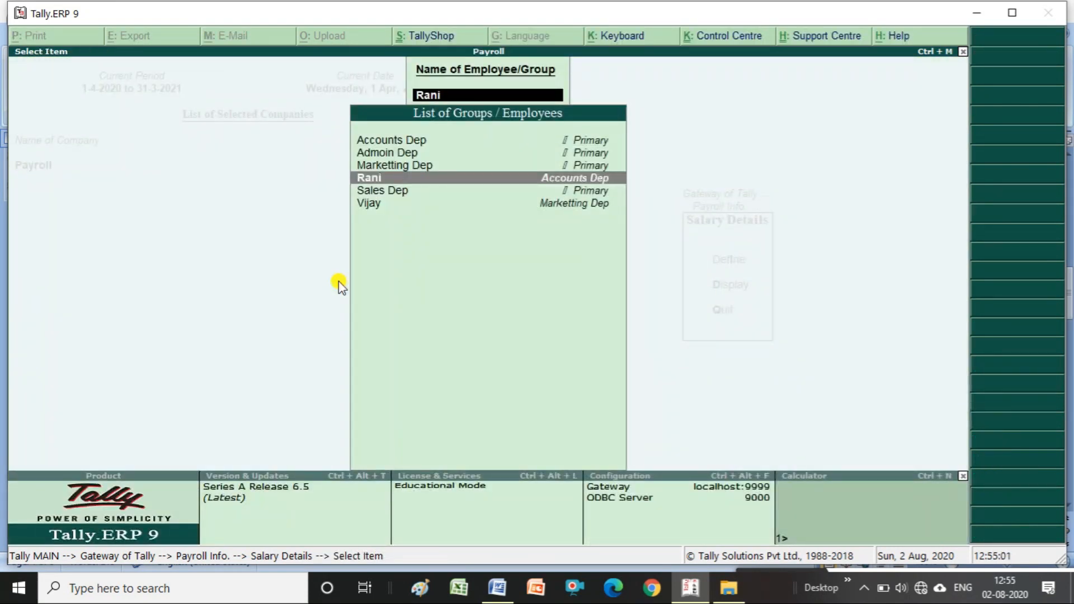
- Define Vijay's salary effective 1-Jul-2020 with Basic Salary at 20000 per month
key(Down)
key(Down)
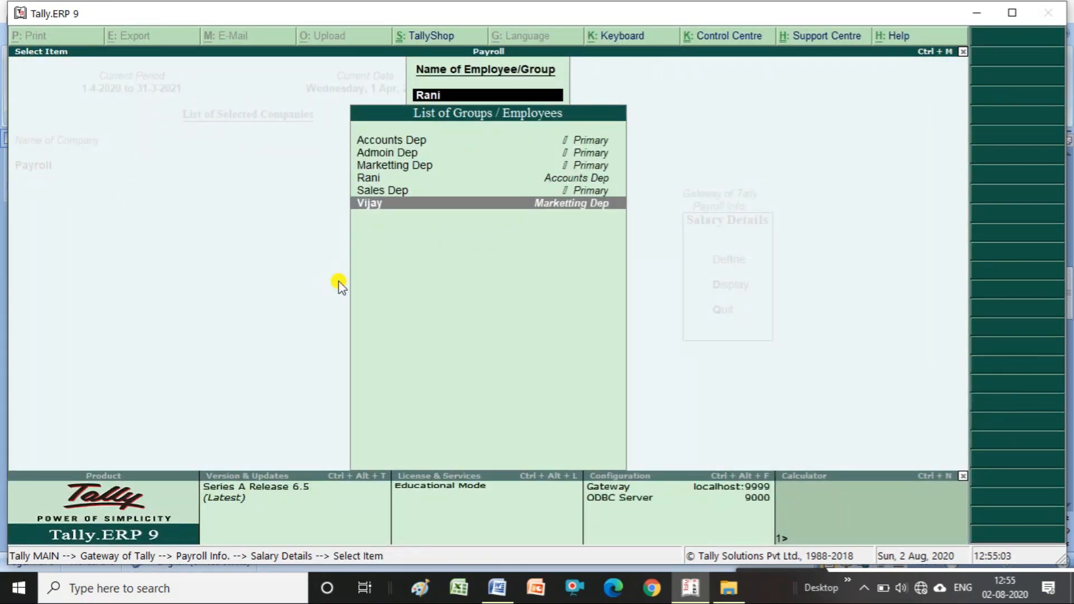
key(Return)
text(1-7-22)
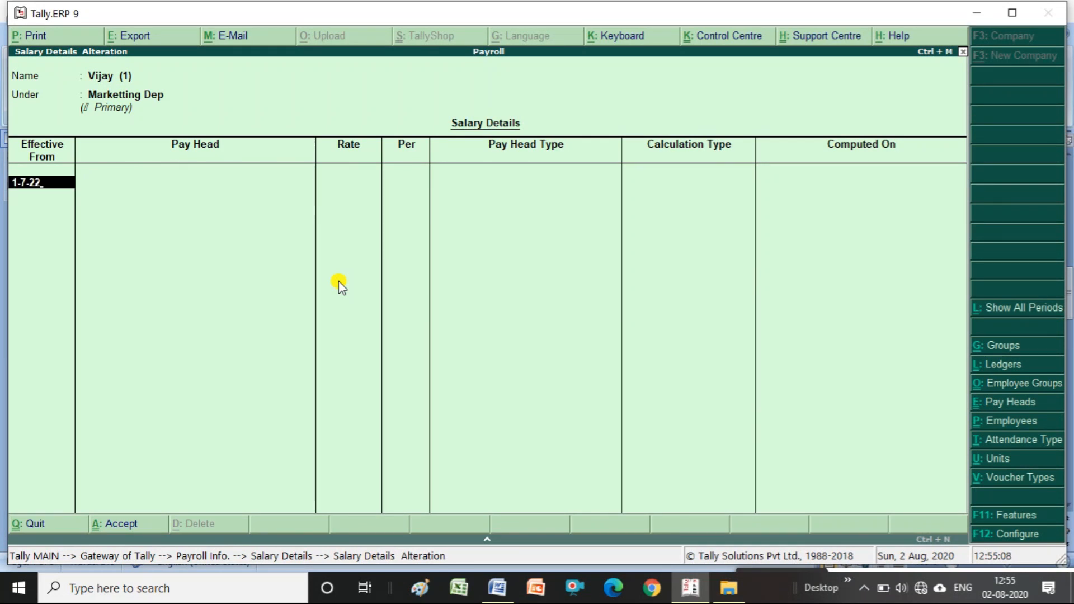
key(BackSpace)
text(020)
key(Return)
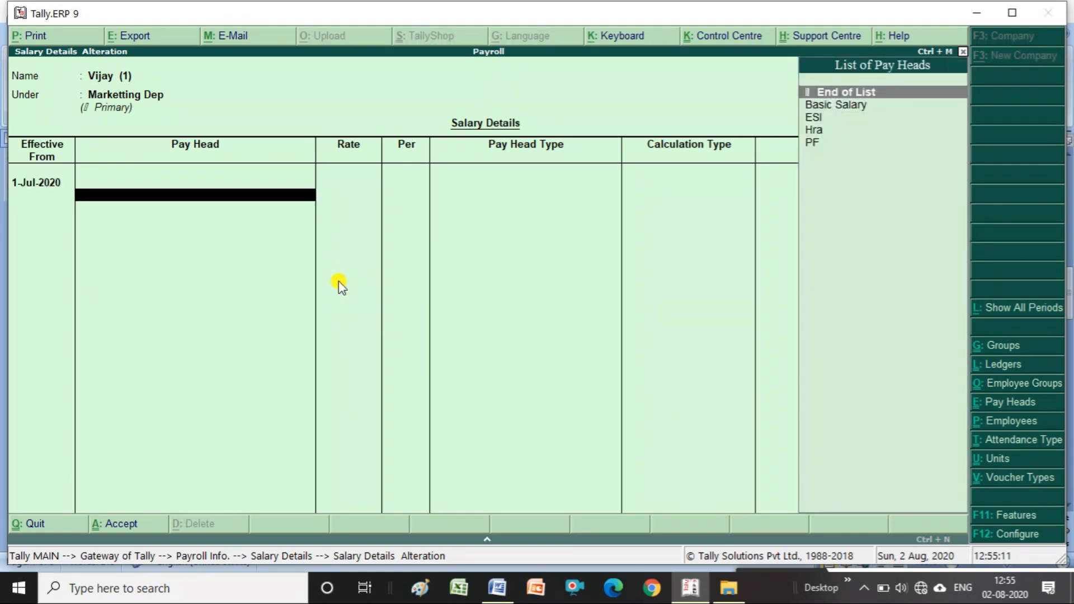
key(Down)
key(Return)
text(20000)
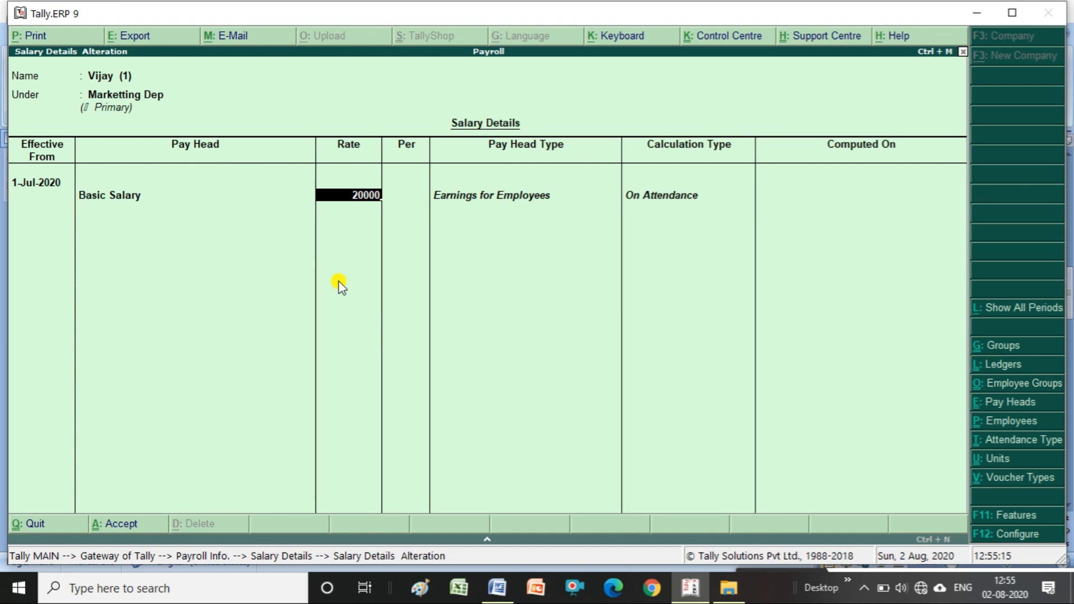
key(Return)
- Add Hra, ESI and PF, save Vijay's salary, and return to Payroll Info
key(Down)
key(Down)
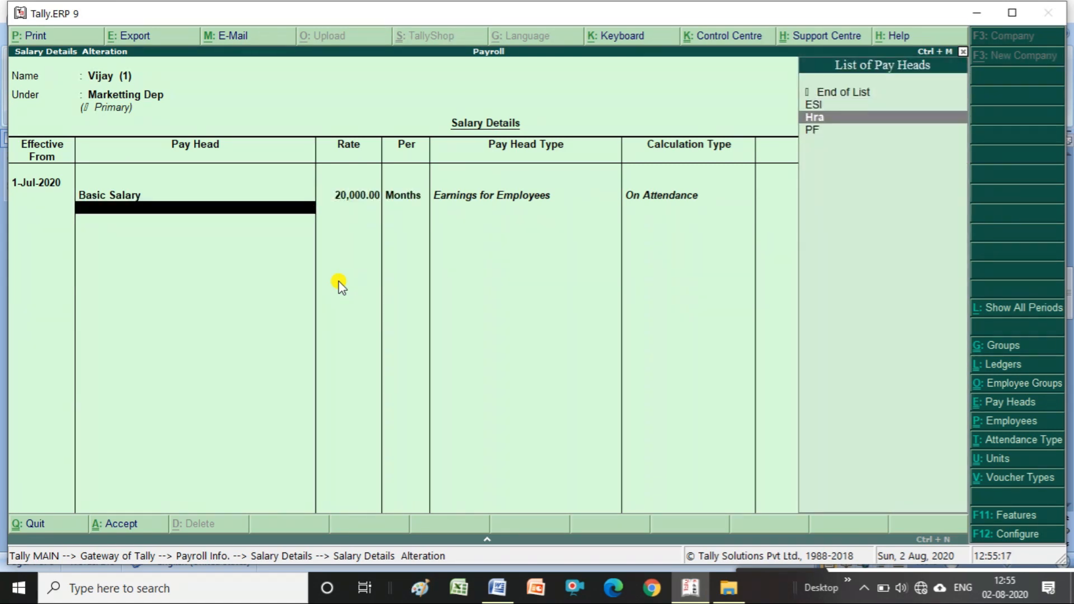
key(Return)
key(Down)
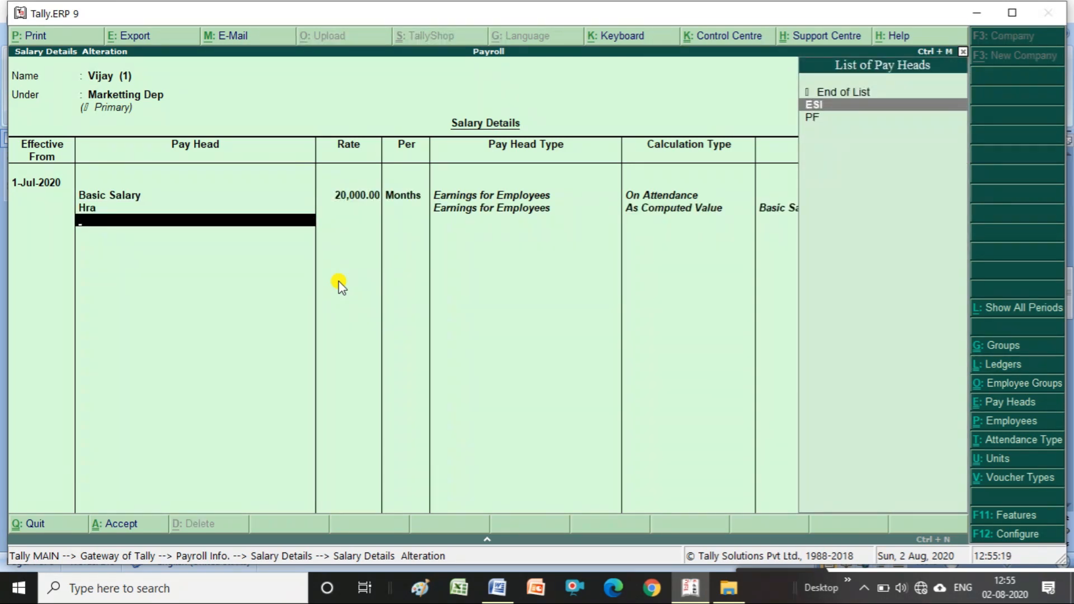
key(Return)
key(Down)
key(Return)
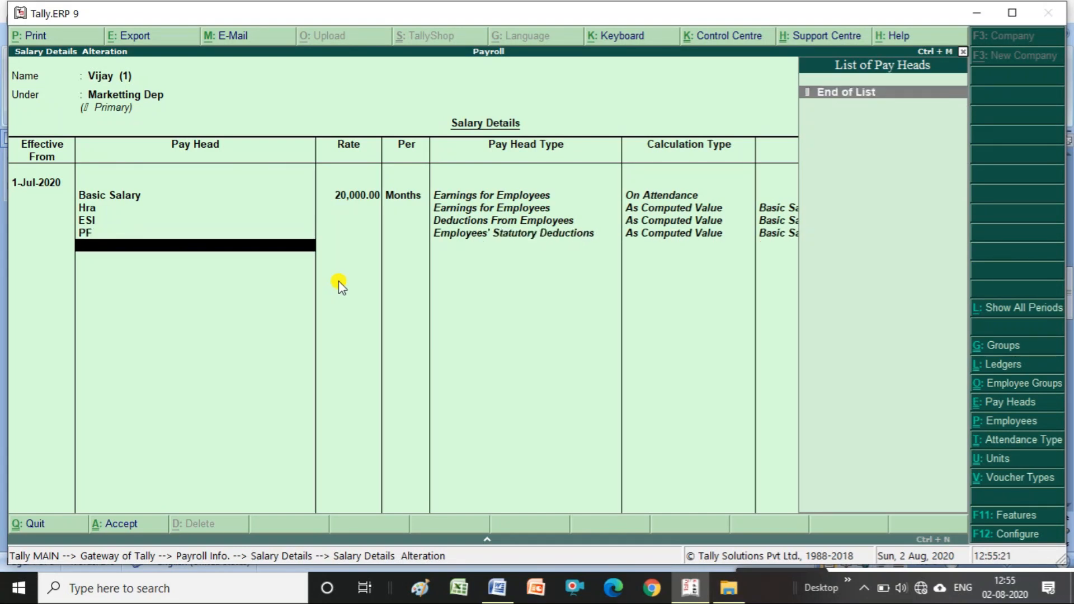
key(Return)
key(Return)
key(Return)
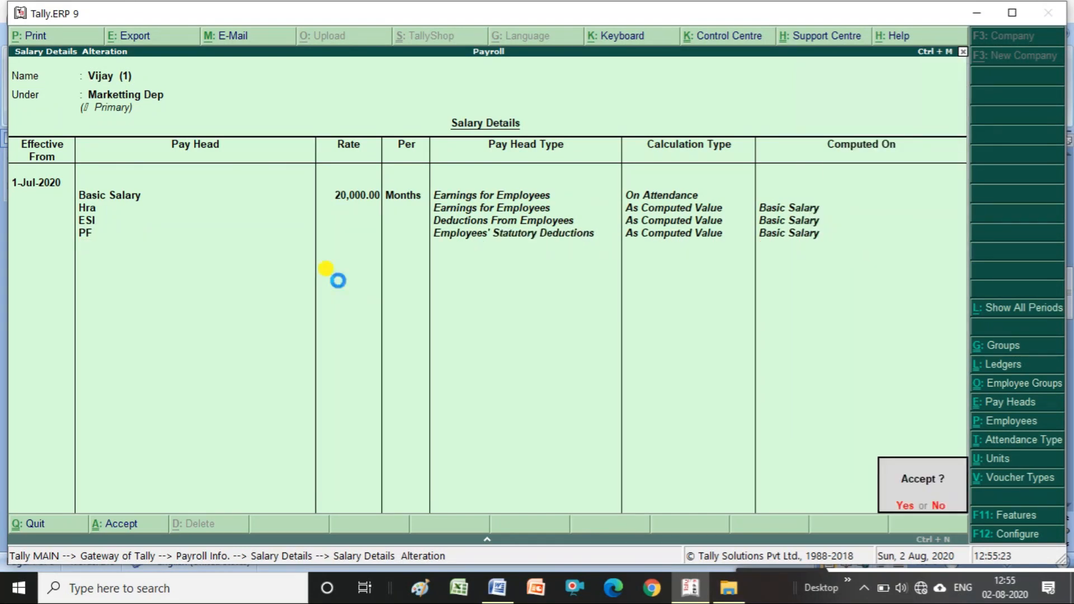
key(Escape)
key(Escape)
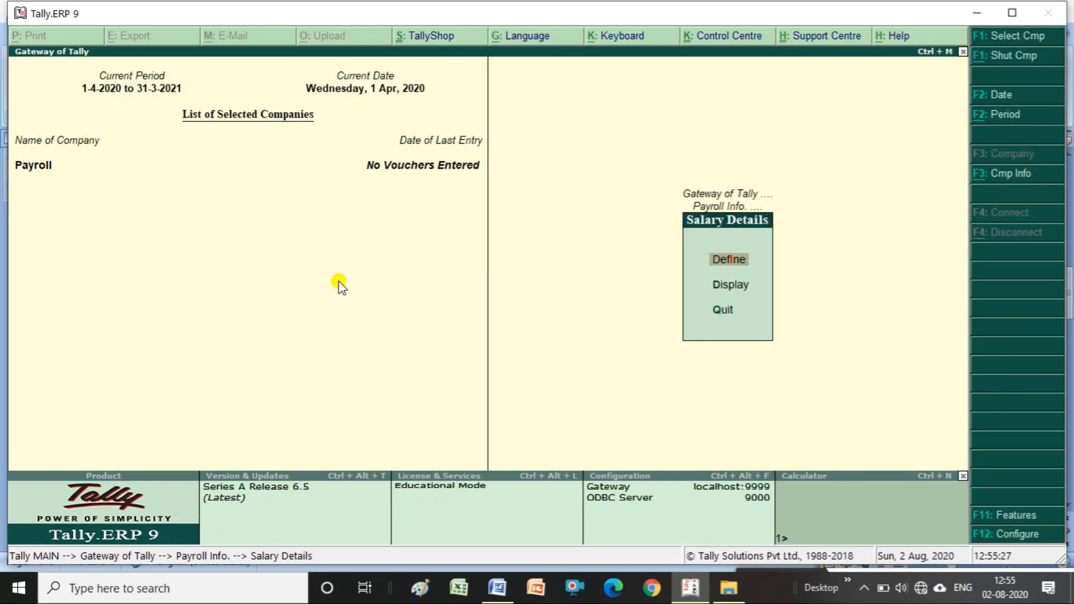
key(Escape)
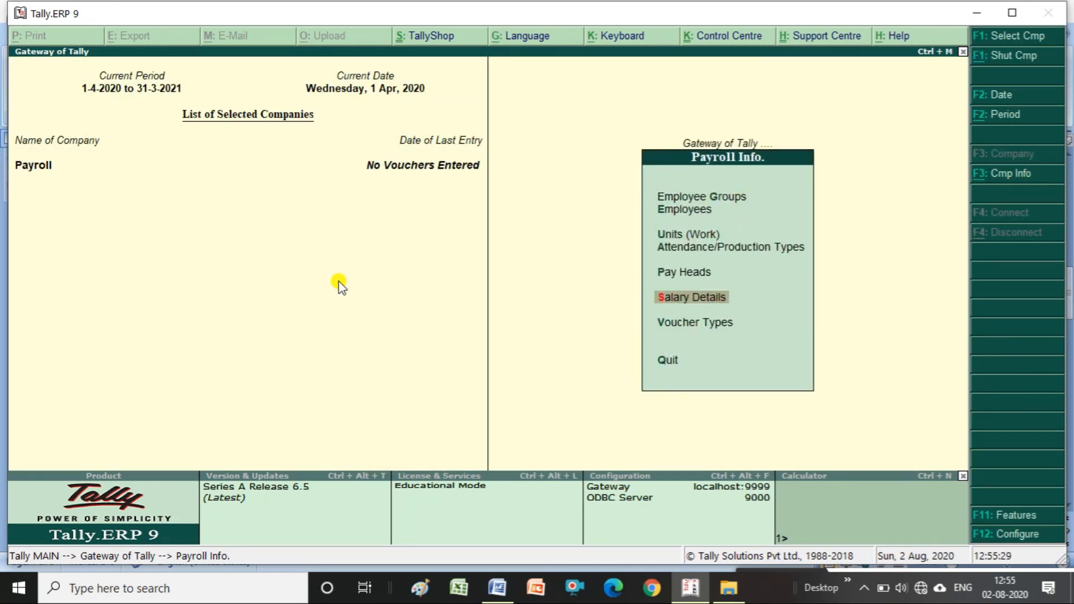